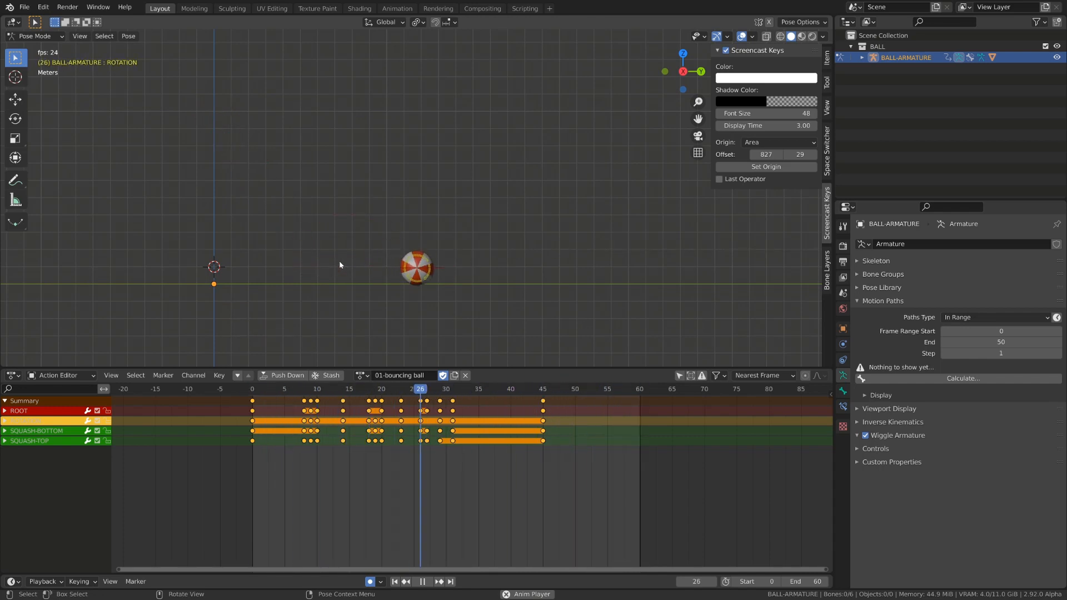
Step: Stop the playback and switch the animation area from the Action Editor to the Graph Editor
key(space)
scroll(210, 432, up, 1)
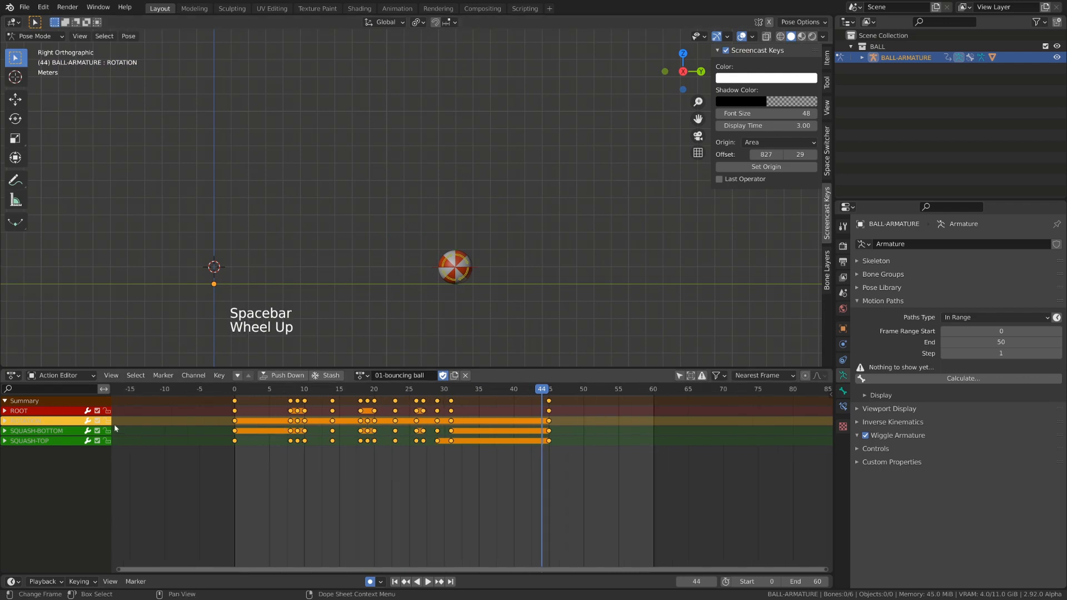
click(12, 376)
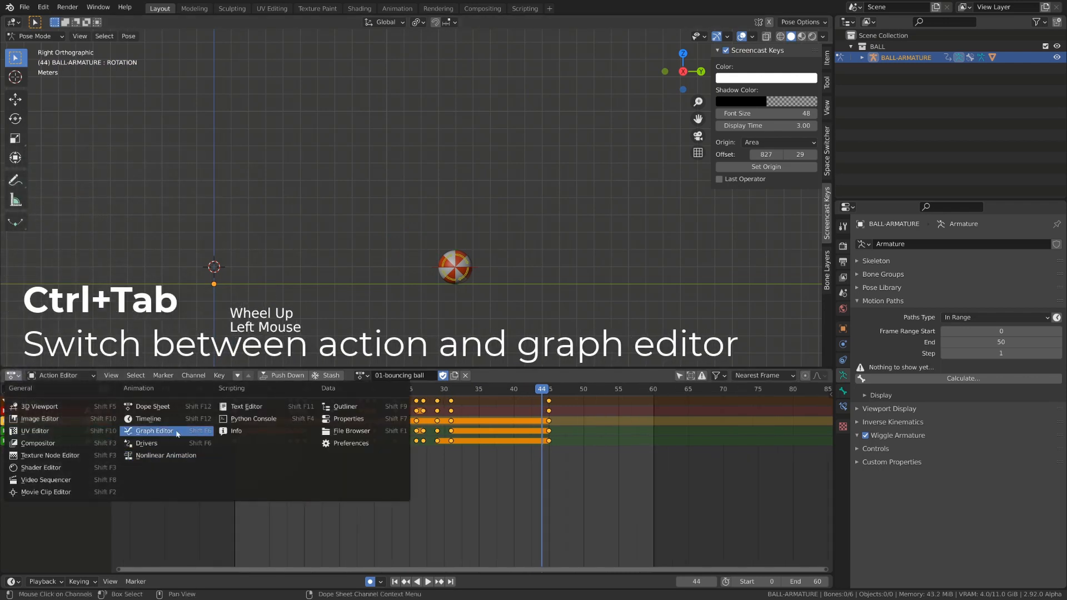
click(287, 499)
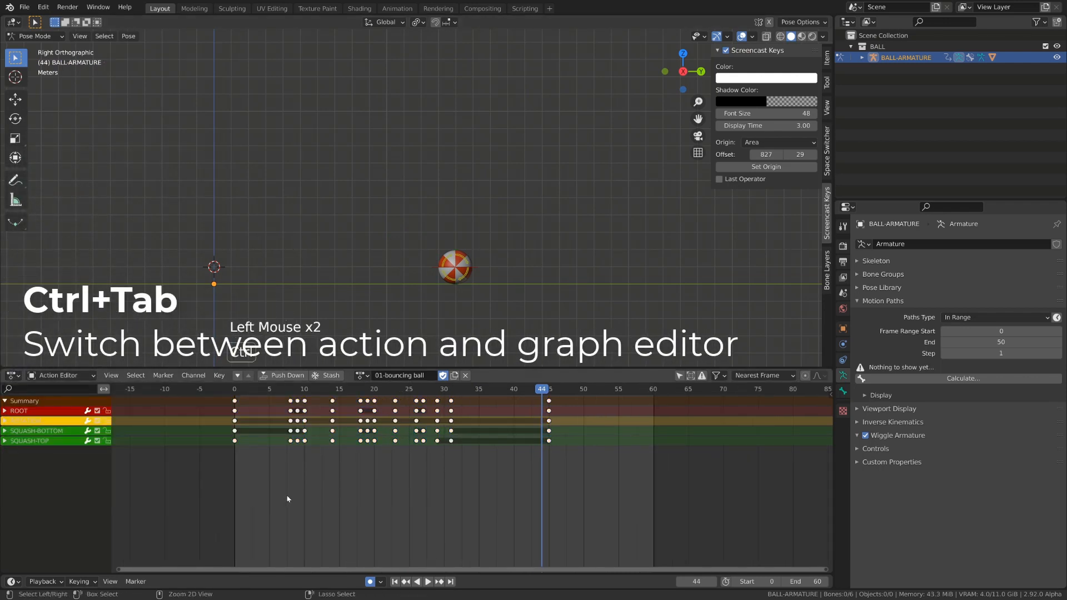
key(ctrl+Tab)
Step: Select the ball's ROOT bone in the viewport to display its animation curves
click(482, 269)
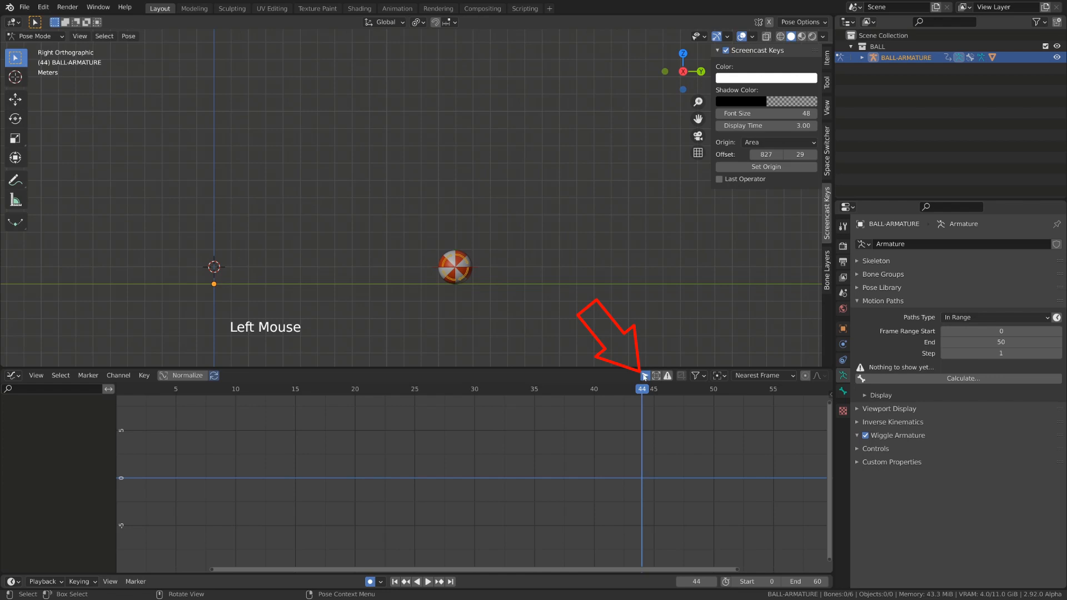
scroll(306, 510, down, 6)
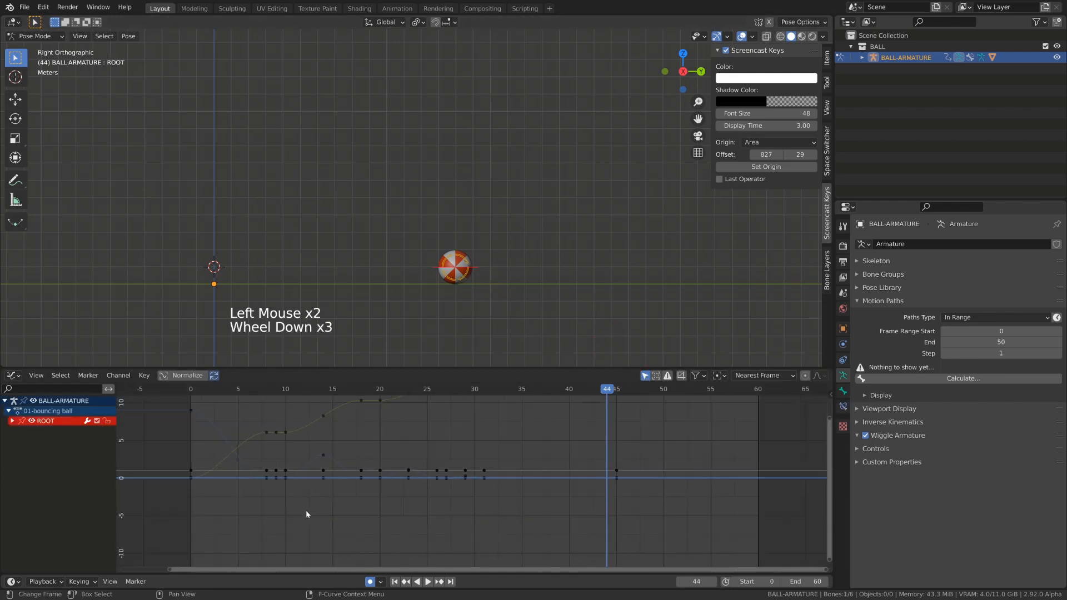
shift+middle_drag(305, 511, 406, 501)
scroll(398, 496, up, 2)
scroll(399, 495, up, 2)
mouse_move(517, 453)
ctrl+middle_down()
mouse_move(518, 438)
mouse_move(503, 463)
ctrl+middle_up()
Step: Scrub to frame 8 and back to frame 0, and play the animation to review the ROOT curves
drag(530, 392, 353, 439)
scroll(353, 439, up, 5)
shift+middle_drag(264, 464, 366, 484)
scroll(366, 484, up, 4)
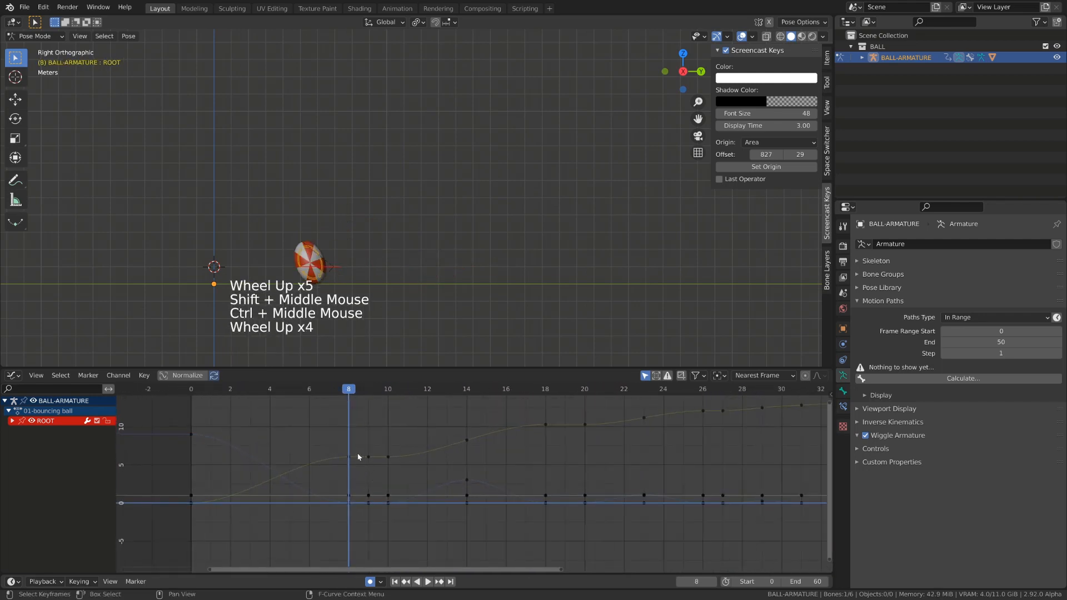
click(347, 456)
drag(335, 396, 180, 401)
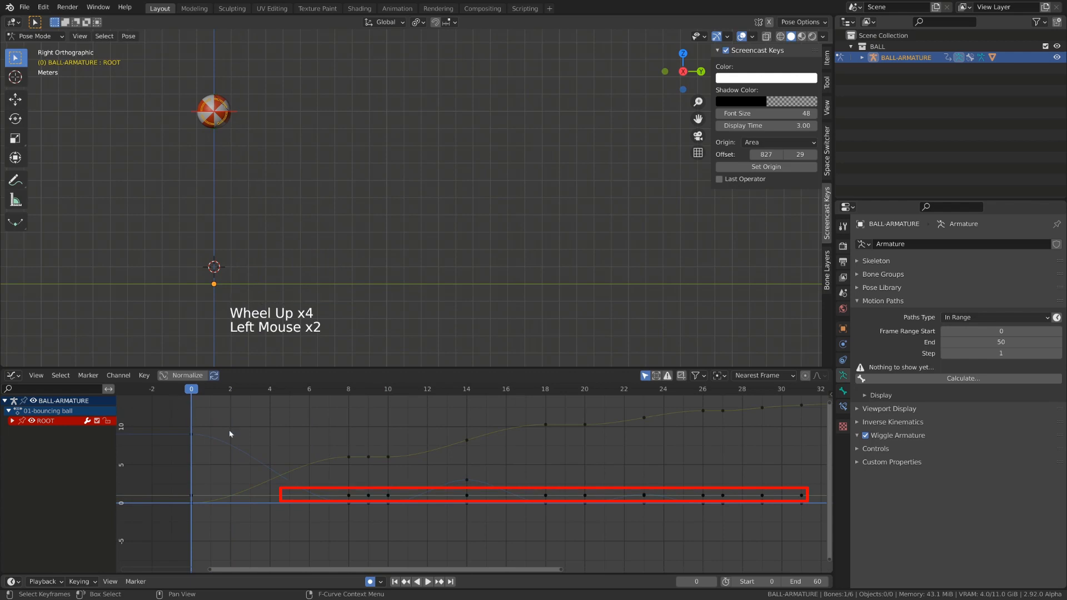
key(space)
key(space)
Step: Expand the ROOT channels and hide every curve except Y Location and Z Location
click(349, 504)
click(348, 504)
click(12, 421)
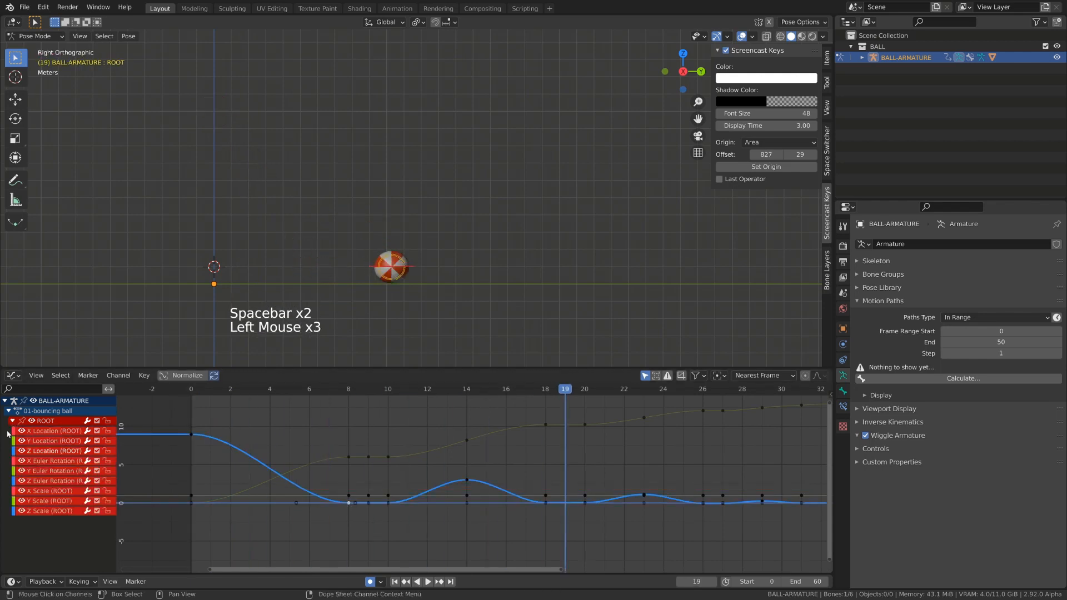
click(47, 471)
click(45, 472)
click(46, 492)
click(47, 500)
click(47, 511)
drag(19, 483, 21, 510)
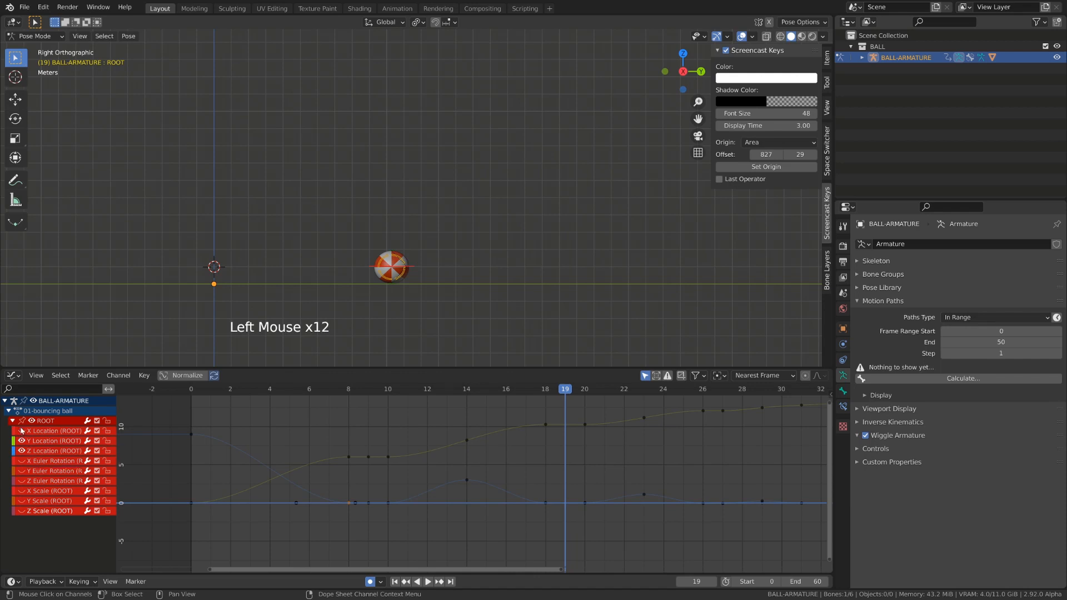
Step: Set the handle type of the ROOT Z Location keyframe at frame 8 to Free
click(189, 391)
click(348, 503)
scroll(349, 504, up, 4)
shift+middle_drag(350, 503, 482, 521)
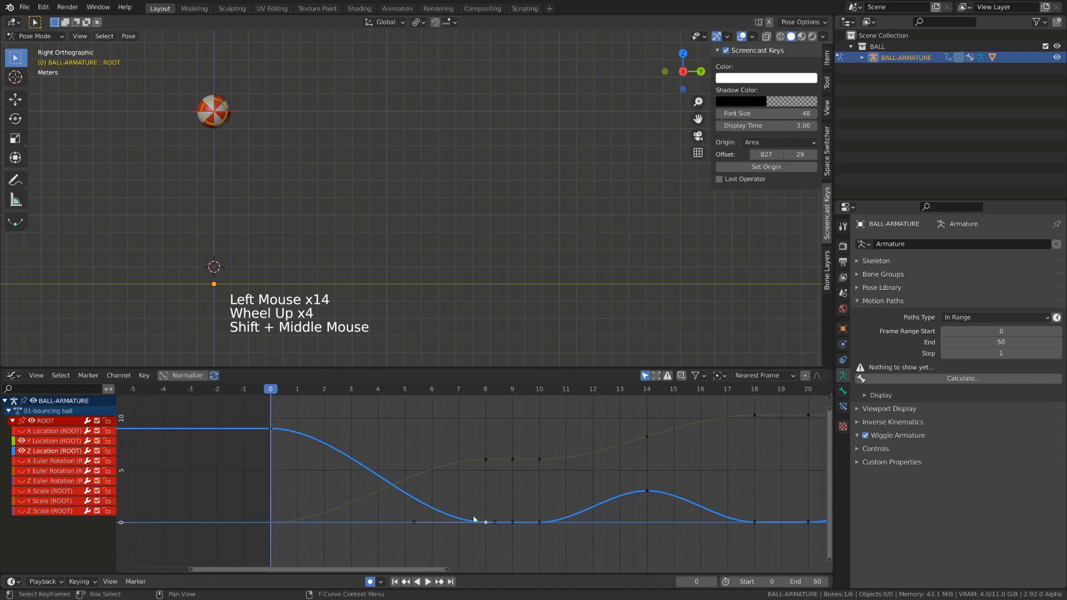
drag(283, 398, 499, 462)
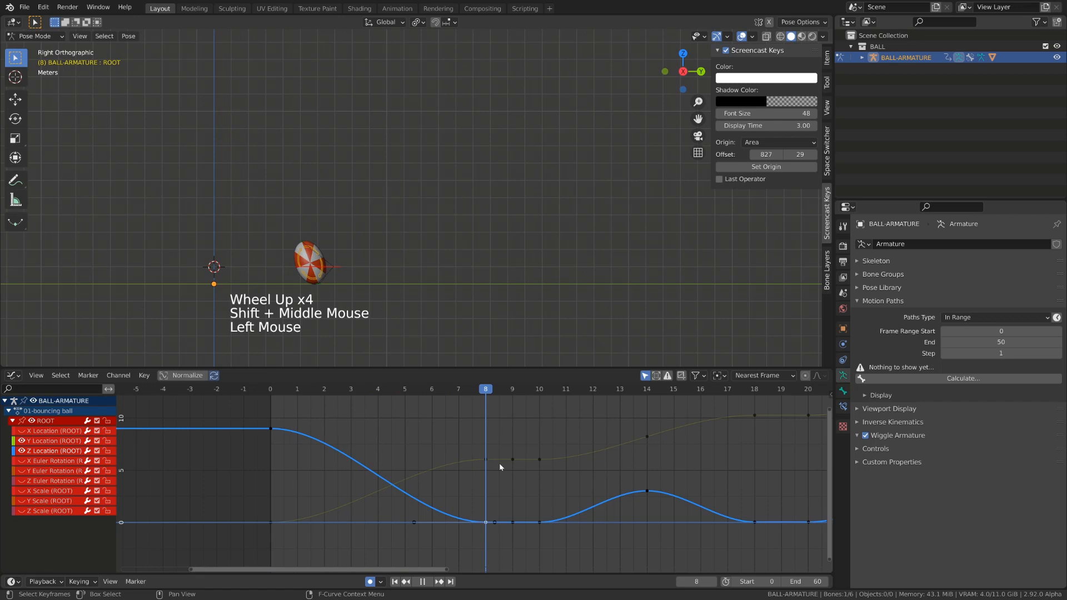
drag(499, 462, 474, 483)
key(v)
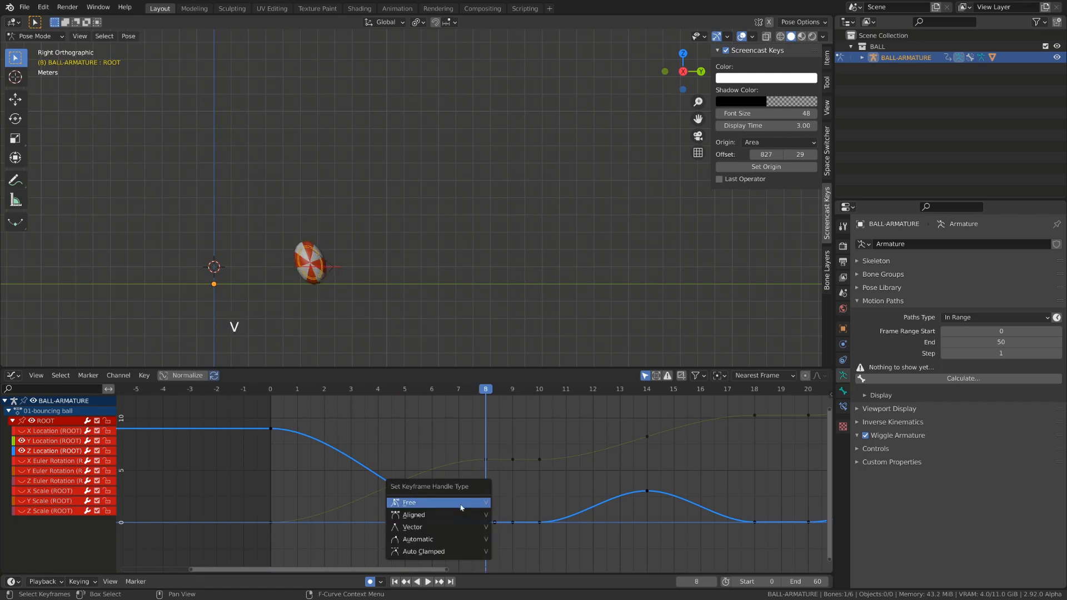
click(422, 506)
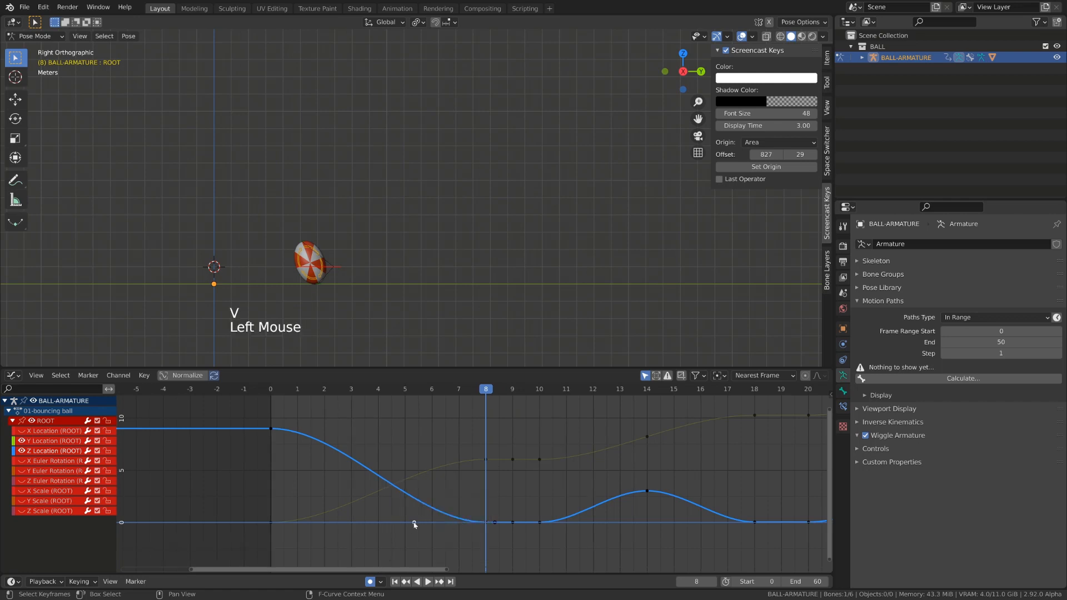
Step: Rotate the incoming handle of the frame 8 Z Location keyframe upward, scale it slightly, and play the fall from frame 0
key(r)
click(443, 464)
key(s)
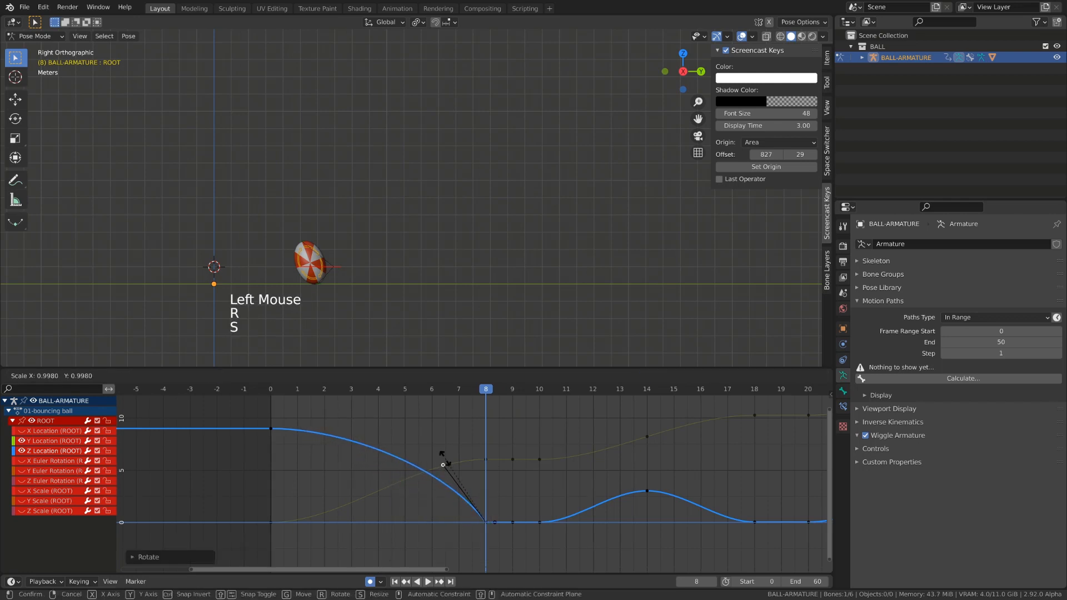
click(451, 464)
click(281, 390)
key(space)
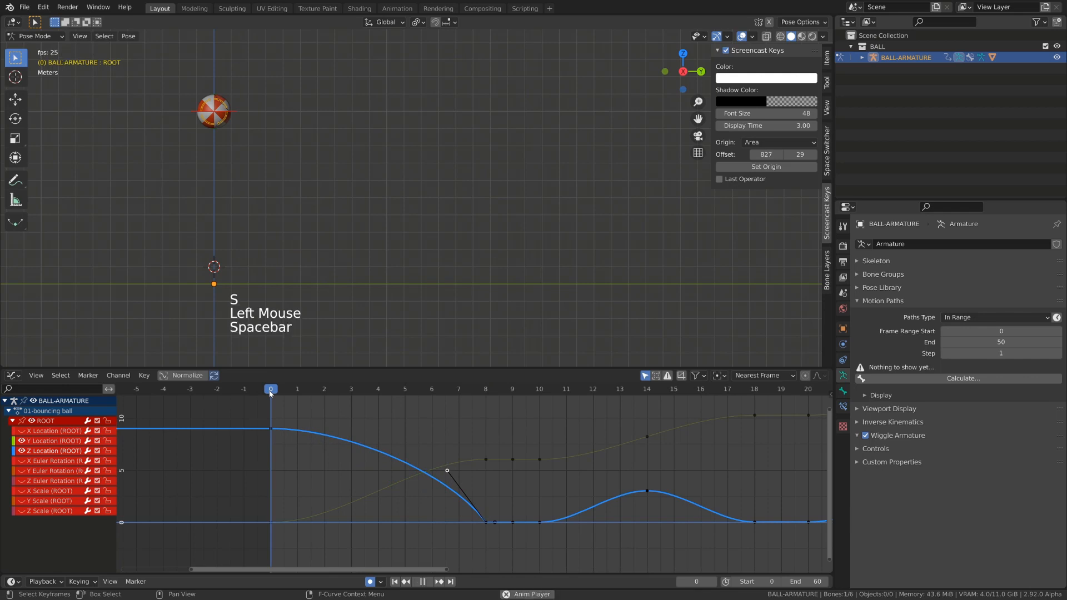
key(space)
Step: Select the Y Location keyframe at frame 8 and calculate the ROOT bone's motion path for frames 0 to 50 using Heads
drag(287, 393, 275, 542)
click(272, 523)
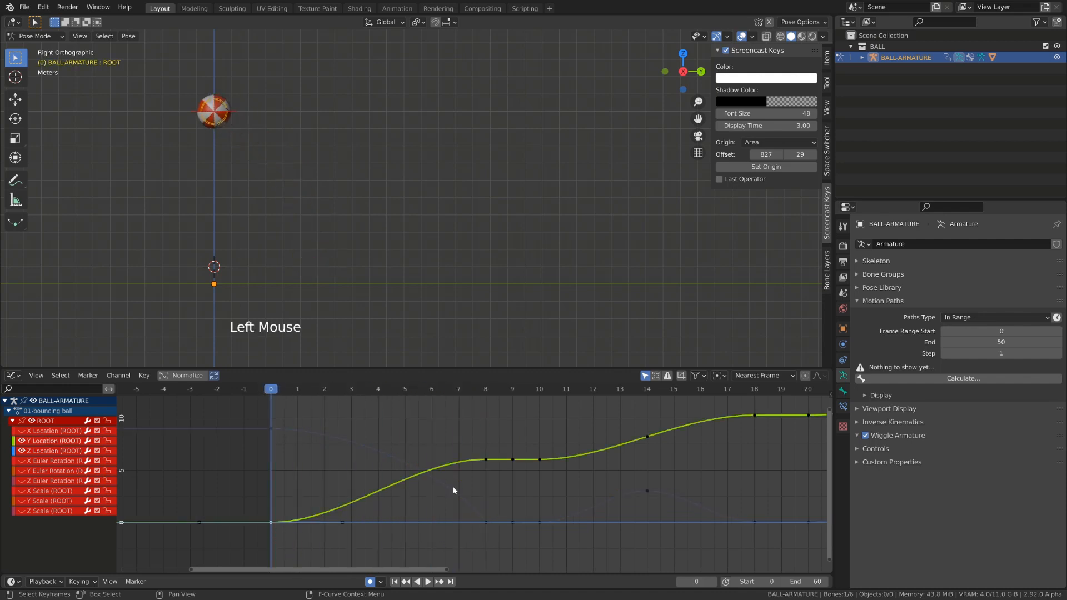
shift+click(487, 460)
key(q)
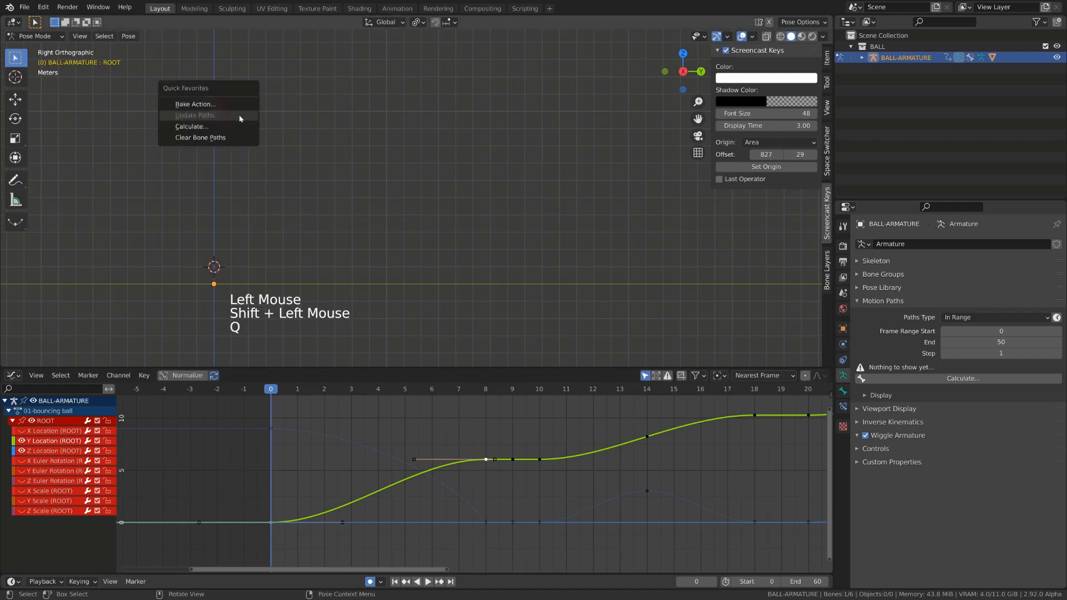
click(202, 126)
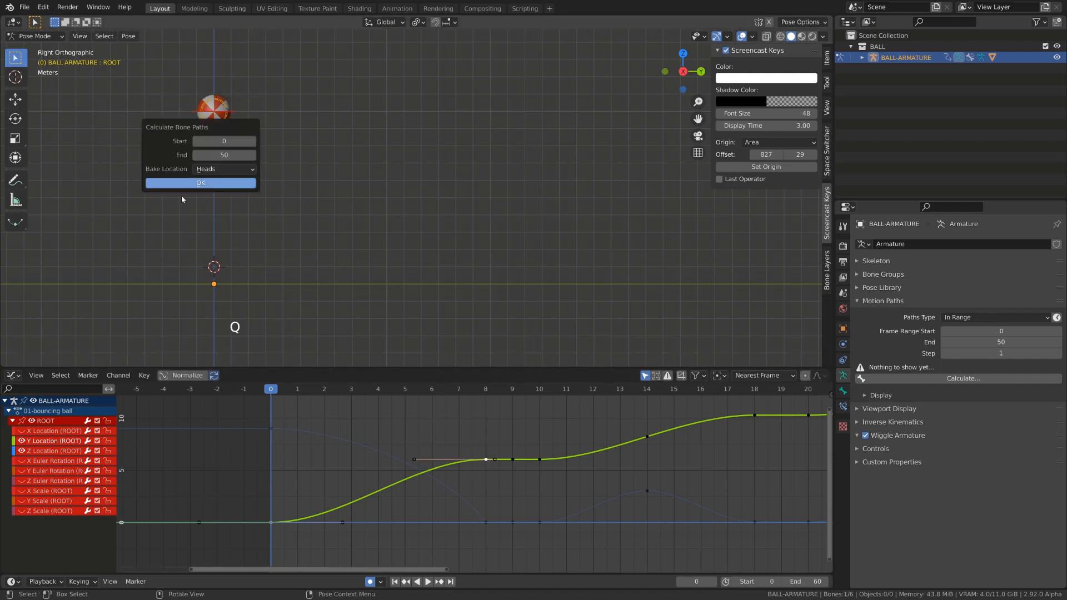
click(199, 184)
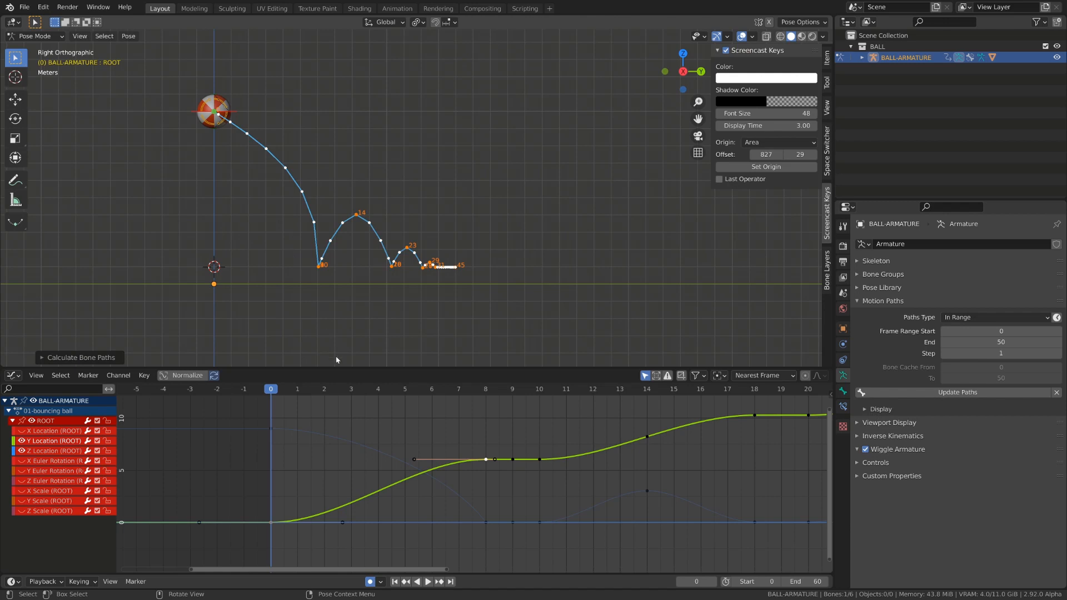
Step: Free the handles of the frame 8 Y Location keyframe and rotate its incoming handle to straighten the curve
drag(274, 392, 474, 462)
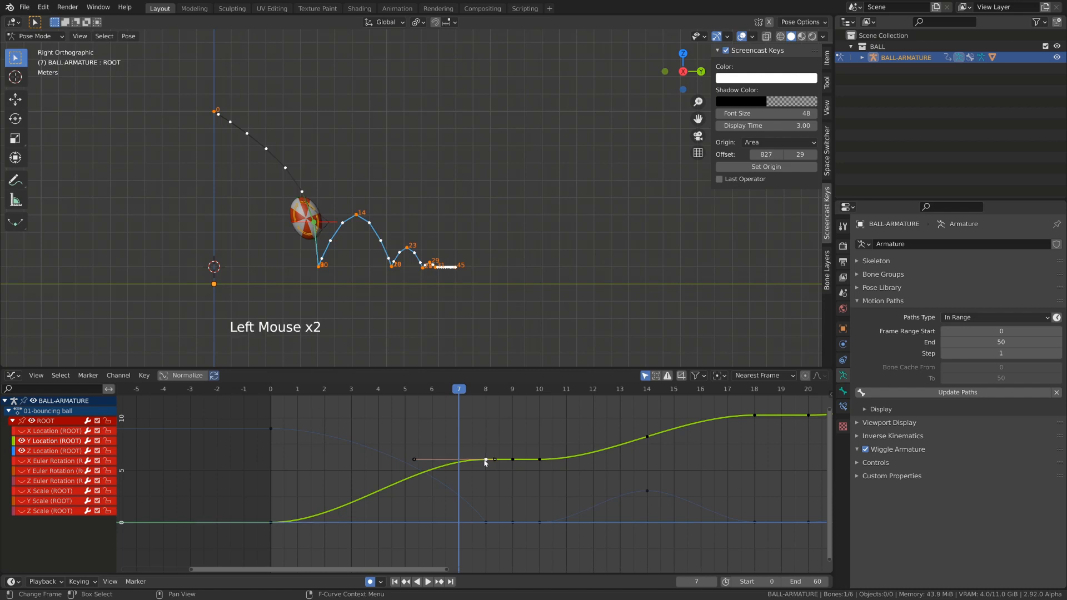
key(v)
click(458, 466)
click(418, 462)
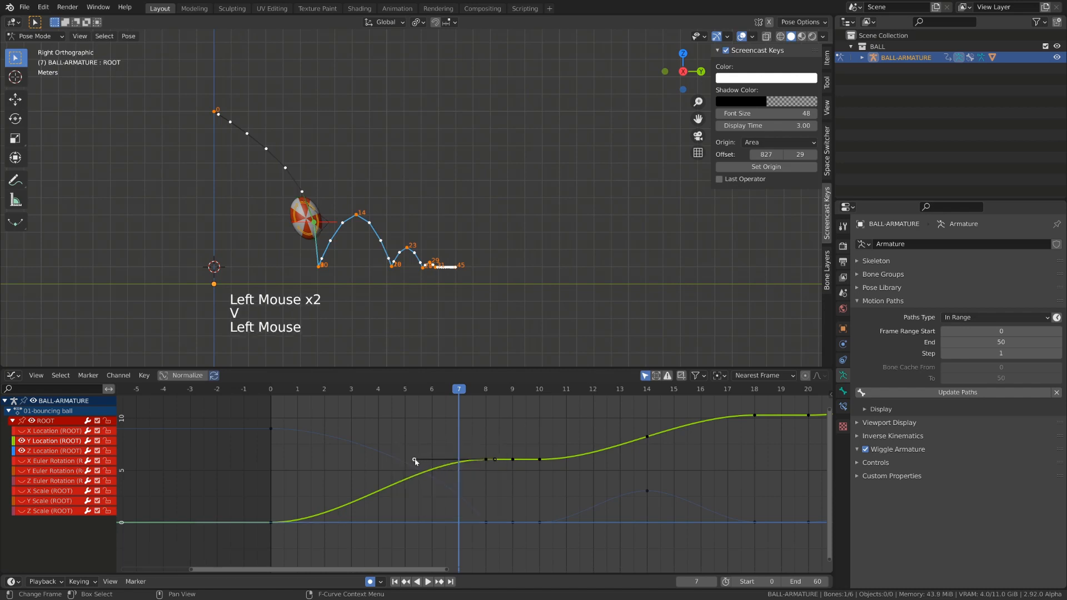
key(r)
click(264, 529)
Step: Free the handles of the frame 0 Y Location keyframe and rotate its outgoing handle upward in line with the frame 8 keyframe
click(271, 527)
key(v)
click(271, 527)
click(340, 510)
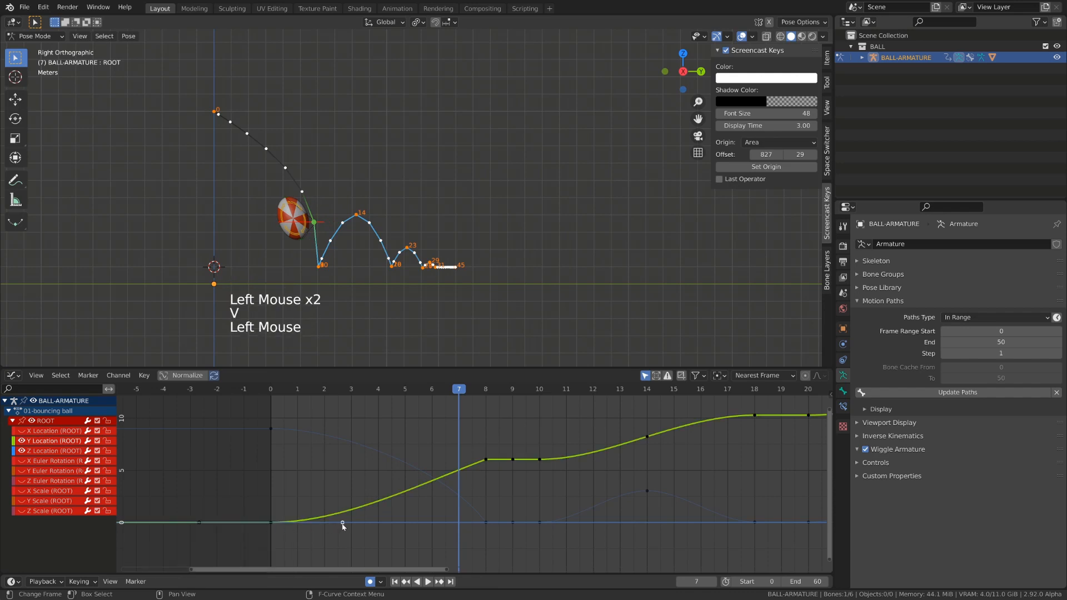
key(r)
click(340, 503)
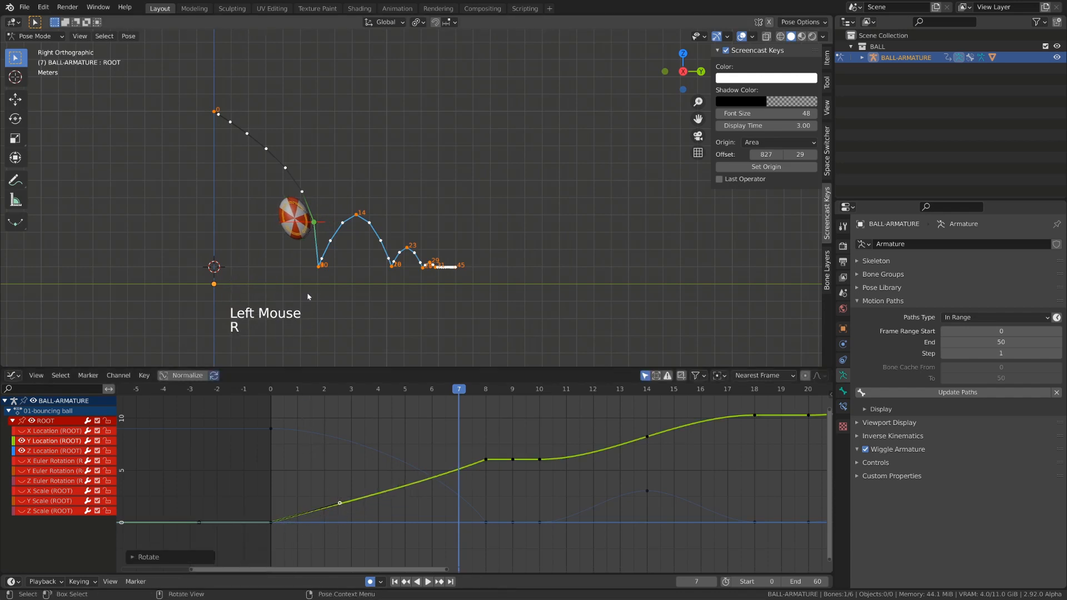
Step: Update the bone's motion path and play the animation from frame 0
key(q)
click(271, 391)
key(space)
key(space)
click(271, 391)
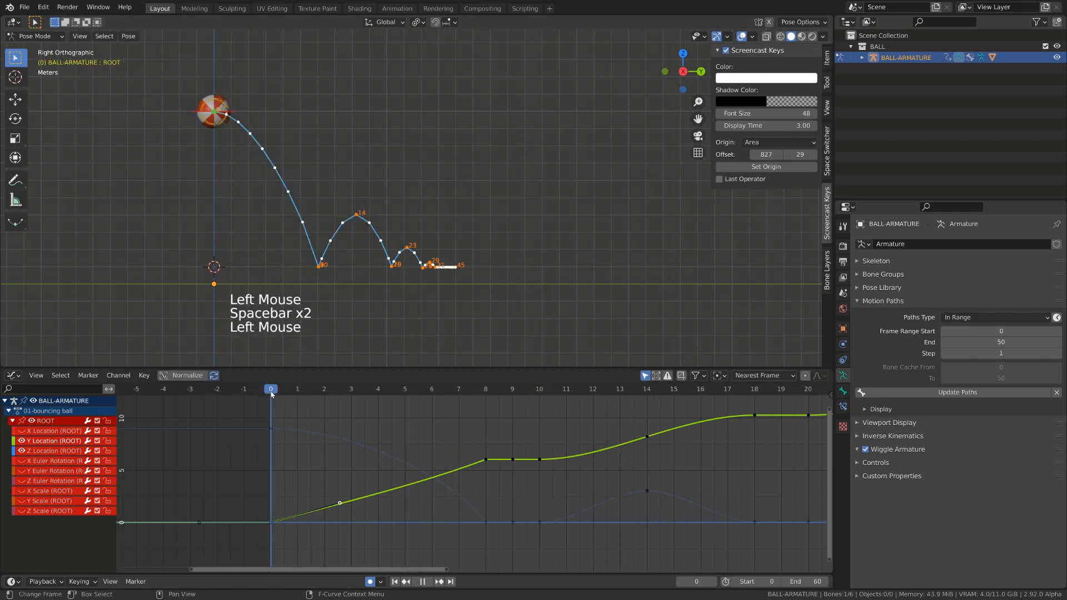
key(space)
key(space)
click(271, 391)
Step: Play the ball animation with the viewport overlays hidden, and restore the overlays at frame 14
key(shift+alt+z)
key(space)
key(space)
click(271, 391)
key(space)
key(space)
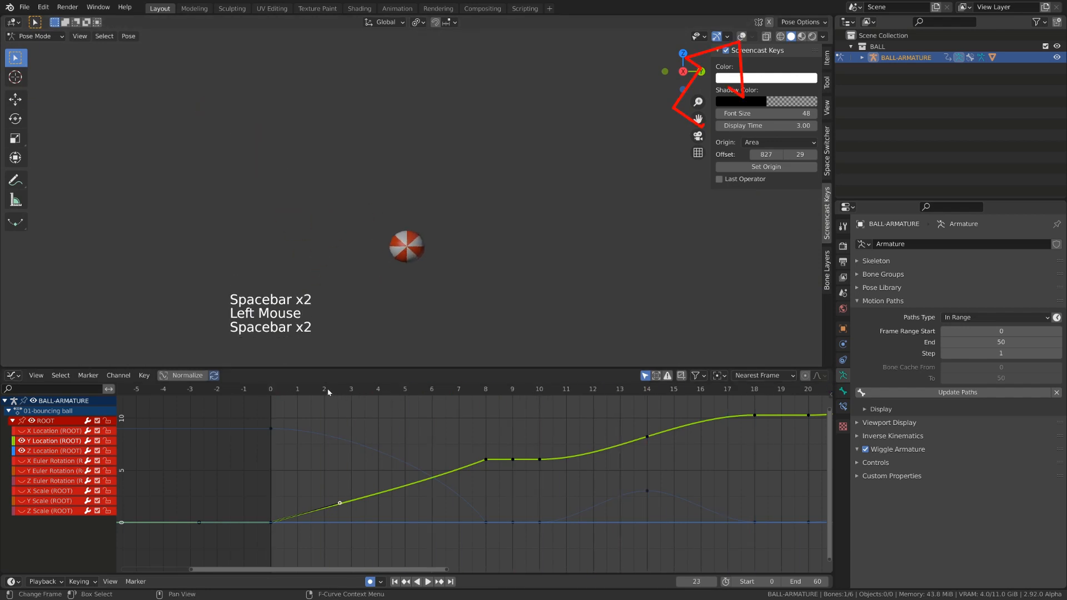
click(327, 391)
key(space)
key(space)
drag(328, 390, 634, 421)
key(apostrophe)
Step: Set the handles of the ROOT Z Location keyframe at frame 10 to Vector
shift+middle_drag(627, 523, 613, 521)
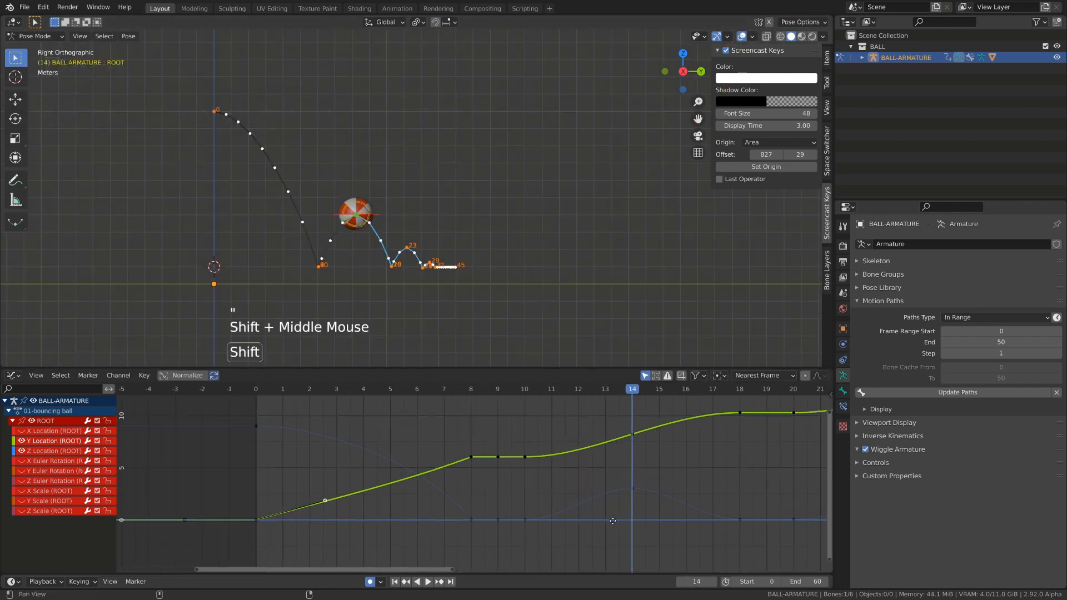
scroll(556, 521, up, 2)
click(459, 521)
key(v)
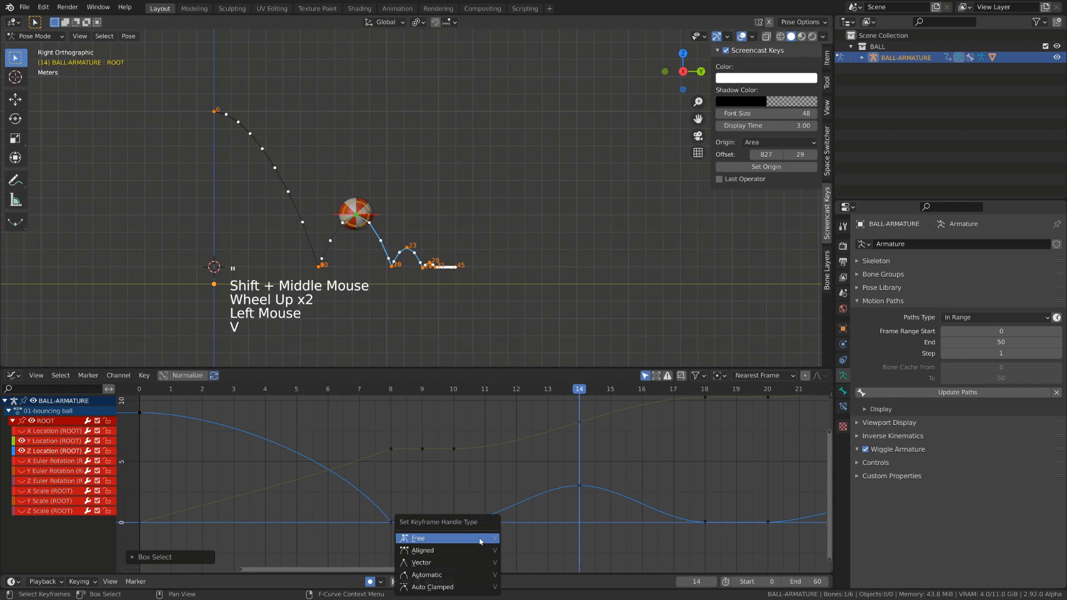
click(483, 562)
Step: Set the handles of the Z Location keyframe at frame 18 to Vector and play the animation to check the first bounce
shift+middle_drag(589, 541, 580, 509)
drag(593, 502, 643, 520)
key(v)
click(643, 519)
click(392, 506)
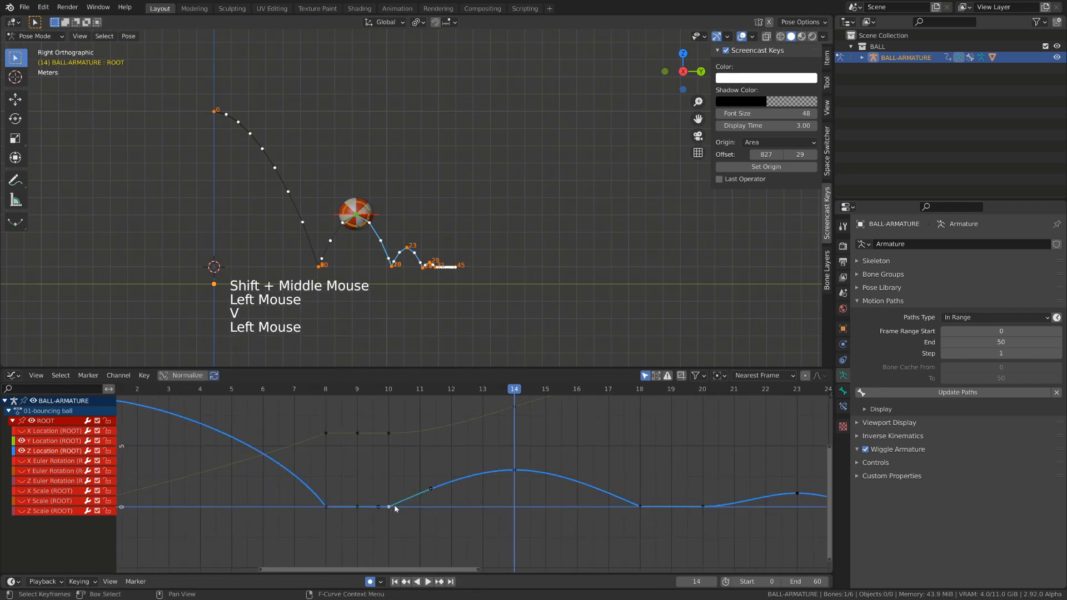
scroll(301, 398, down, 3)
click(301, 392)
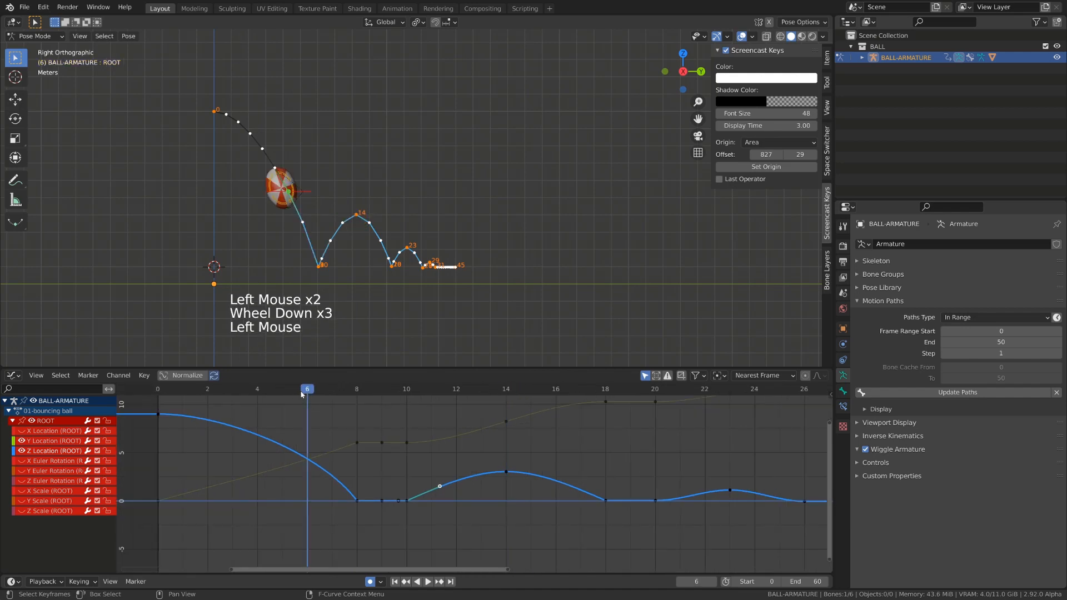
key(space)
key(space)
drag(357, 389, 406, 389)
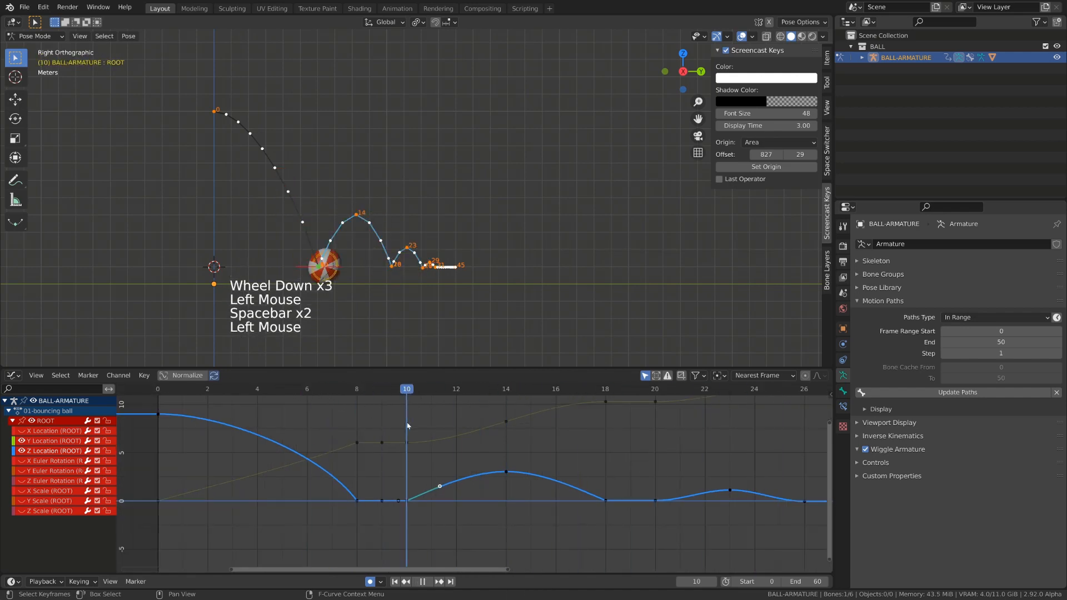
Step: Delete the ROOT Y Location keyframe at frame 14
shift+middle_drag(496, 423, 480, 455)
click(482, 455)
click(483, 453)
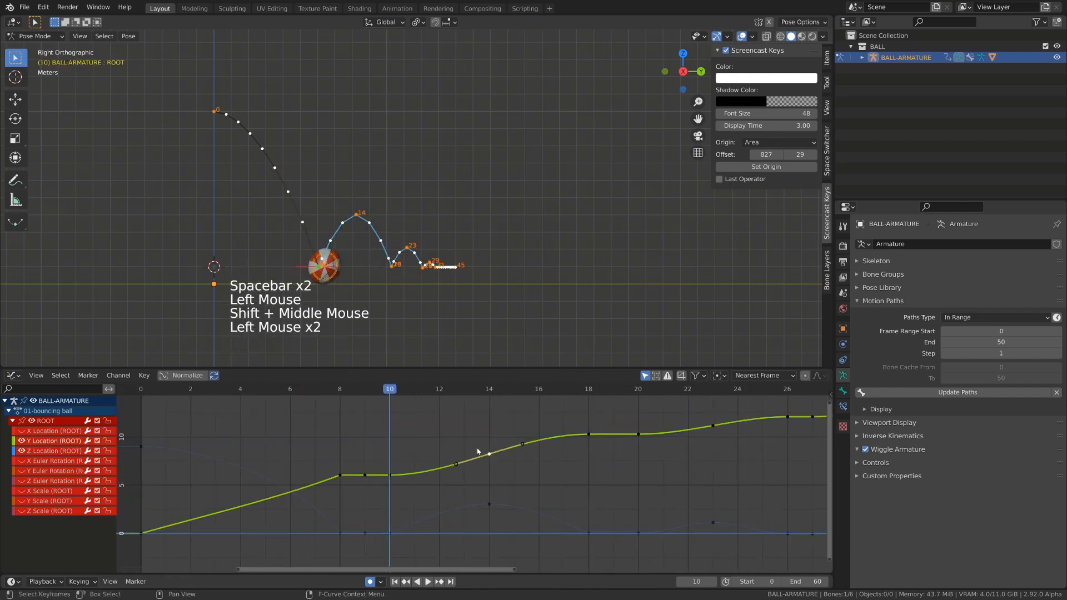
key(x)
click(505, 433)
Step: Set the handles of the Y Location keyframes at frames 10 and 18 to Vector
drag(376, 408, 597, 493)
key(v)
click(598, 493)
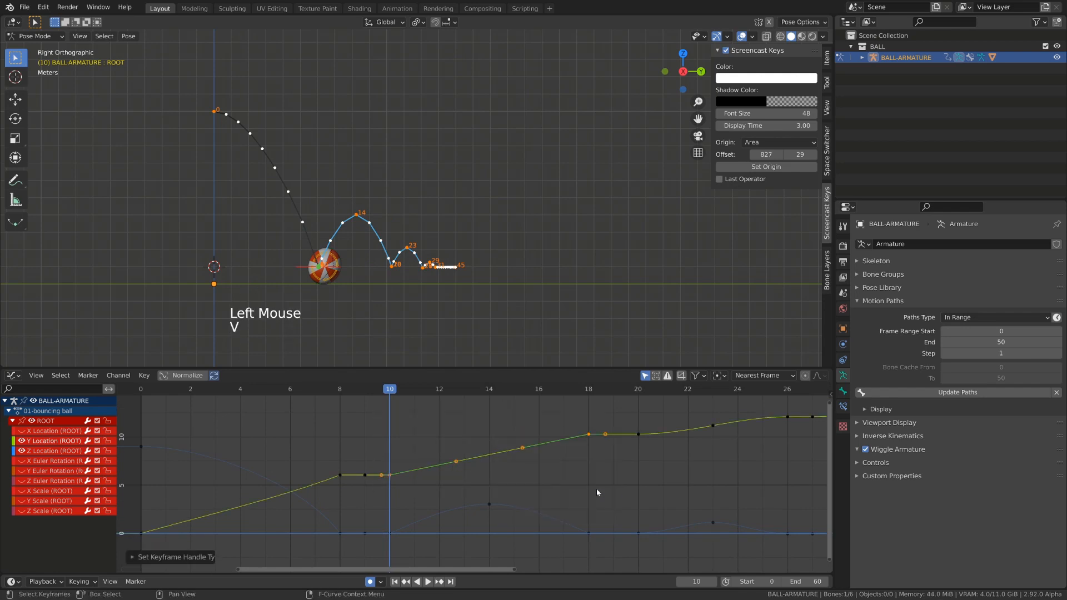
Step: Set the handles of the Y Location keyframes at frames 0 and 8 to Vector
shift+middle_drag(148, 543, 247, 515)
click(246, 511)
shift+click(440, 446)
key(v)
click(407, 459)
scroll(627, 451, down, 4)
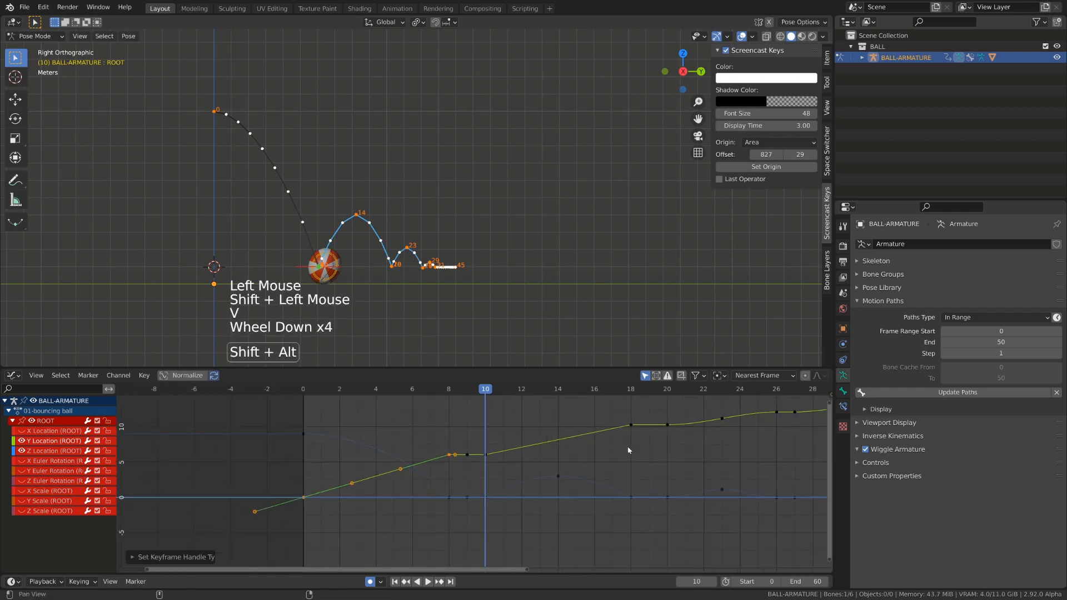
Step: Set the handles of the Y Location keyframes from frame 20 to frame 26 to Vector
shift+middle_drag(627, 451, 434, 494)
drag(435, 389, 585, 489)
key(v)
click(584, 488)
Step: Delete the ROOT Y Location keyframe at frame 23
shift+middle_drag(575, 483, 516, 457)
drag(459, 419, 492, 466)
key(x)
click(492, 466)
Step: Set the handles of the Y Location keyframes at frames 27, 29 and 31 to Vector
drag(531, 392, 628, 454)
click(554, 427)
key(v)
click(628, 453)
shift+middle_drag(629, 455, 503, 483)
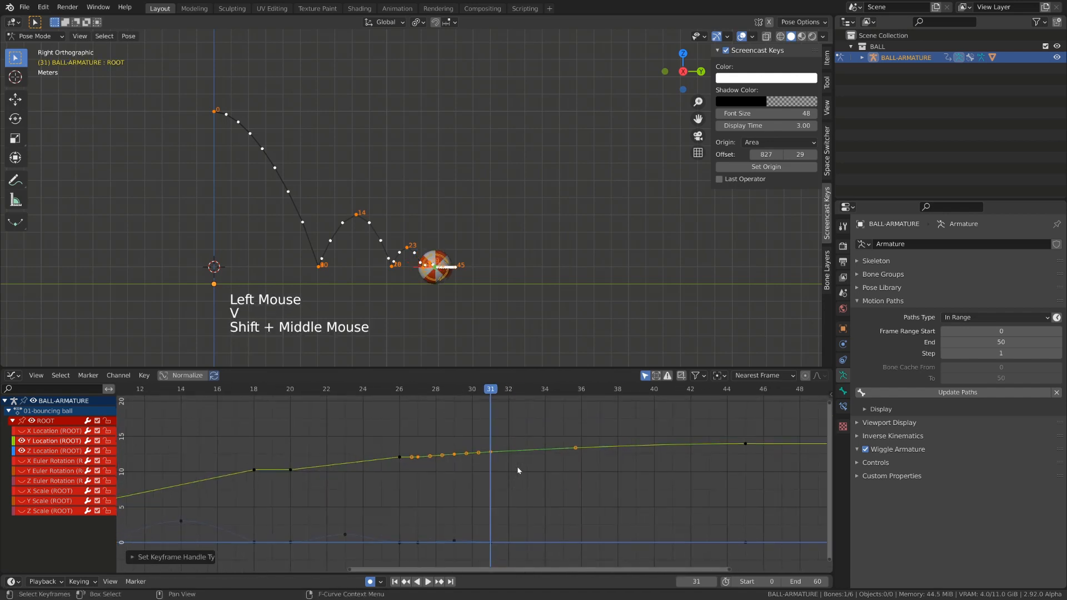
Step: Play the animation from frame 0 with the viewport overlays hidden to check the bounce
click(490, 453)
drag(496, 391, 204, 457)
shift+middle_drag(204, 457, 527, 451)
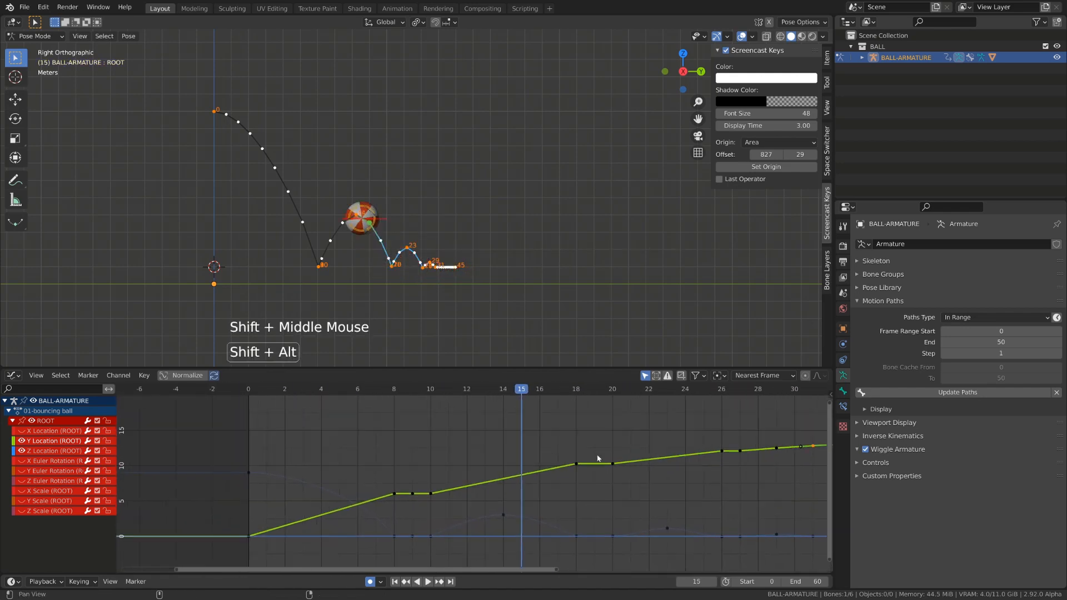
click(248, 391)
key(space)
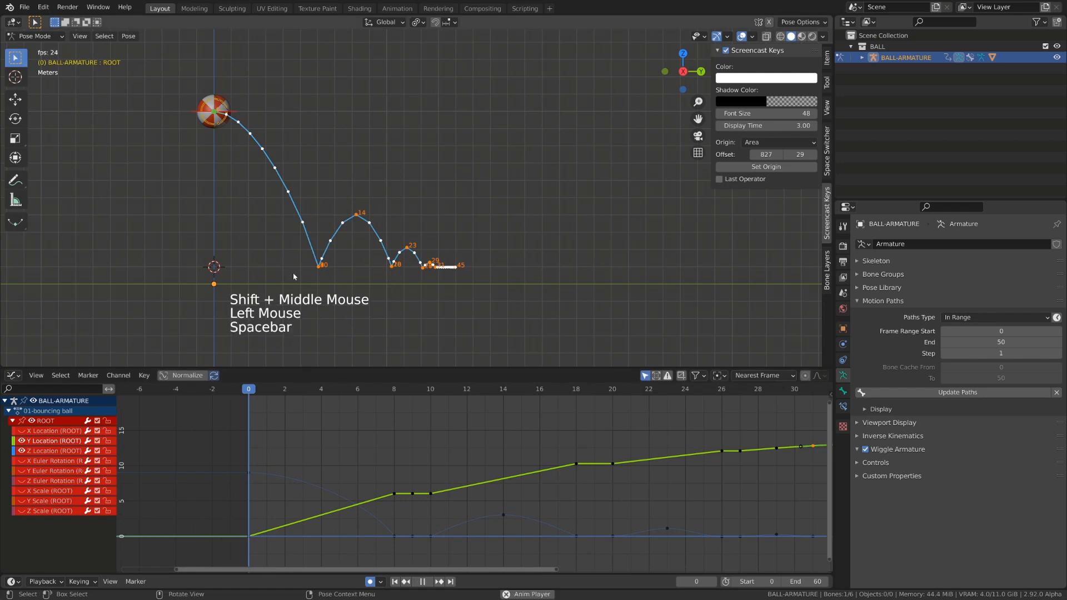
scroll(293, 276, up, 2)
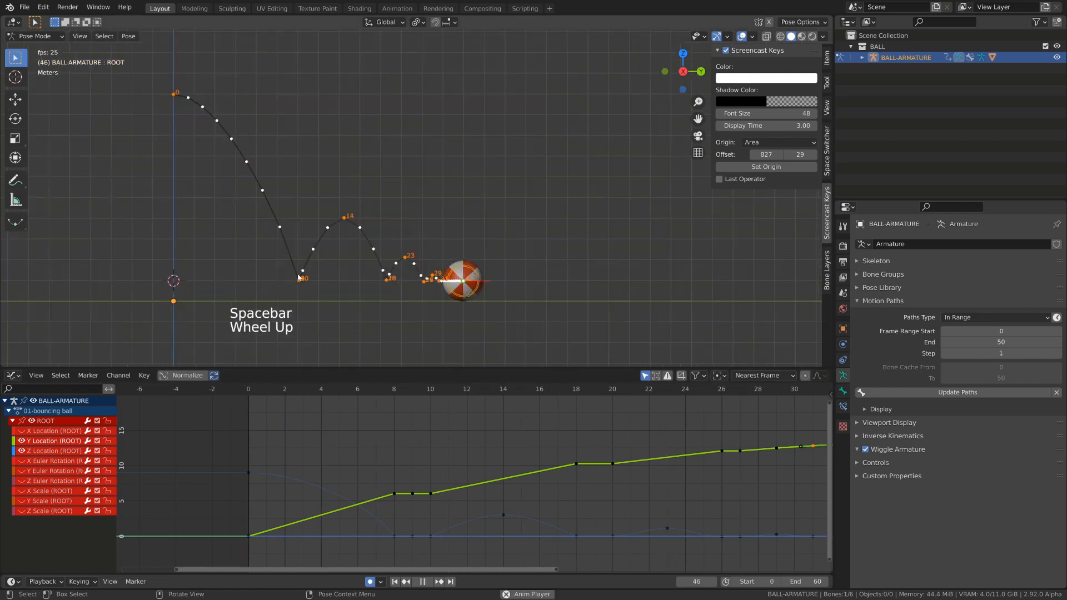
key(shift+alt+z)
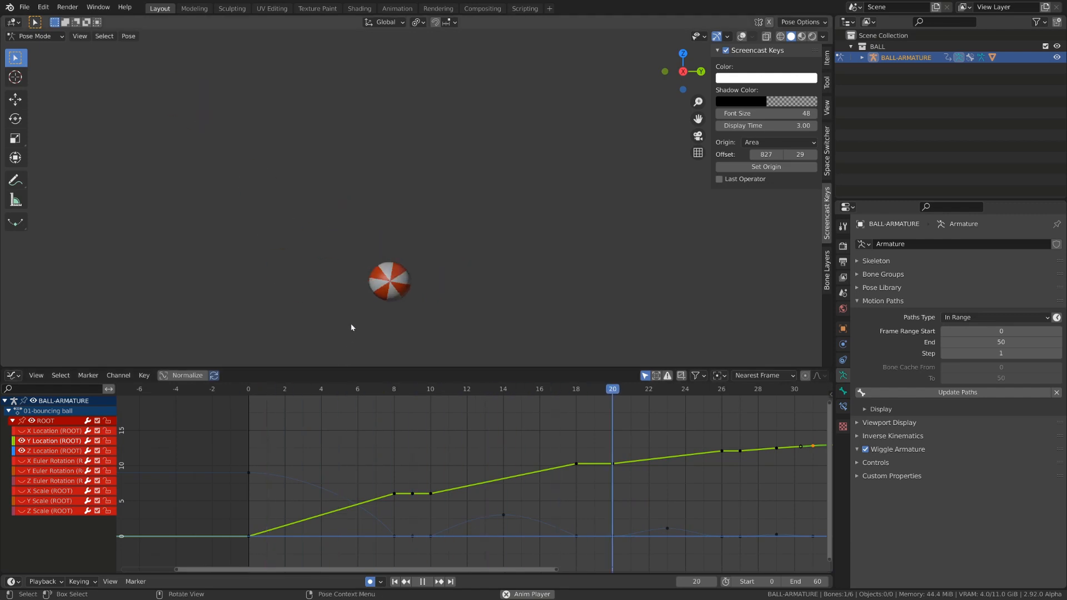
key(space)
Step: Lengthen the handles of the Z Location keyframe at frame 14 to widen the top of the second arc
click(410, 396)
drag(410, 398, 503, 423)
shift+middle_drag(514, 526, 499, 512)
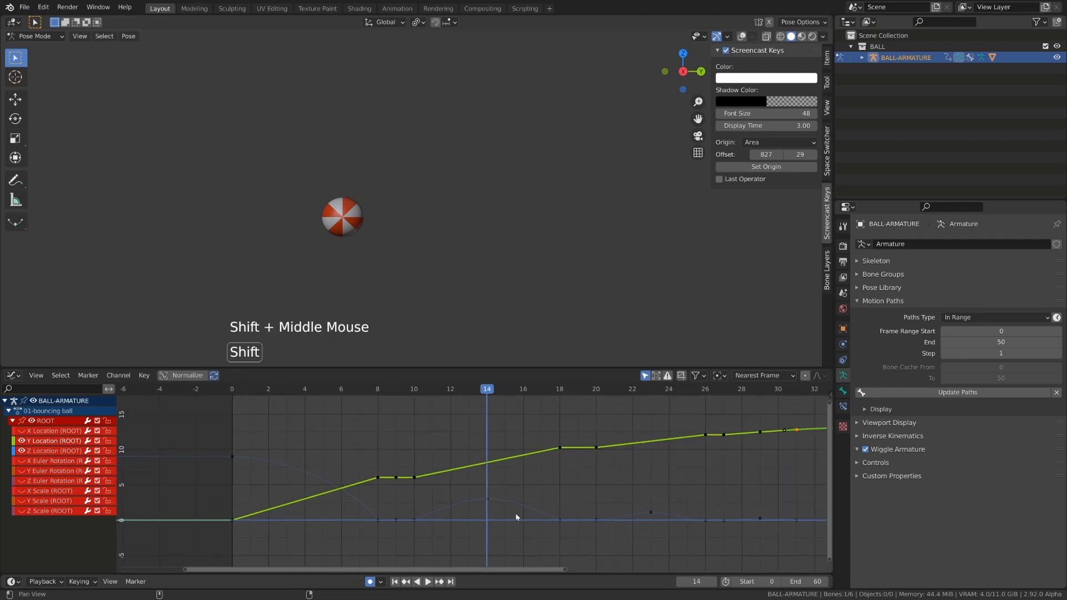
scroll(499, 512, up, 3)
click(490, 505)
key(s)
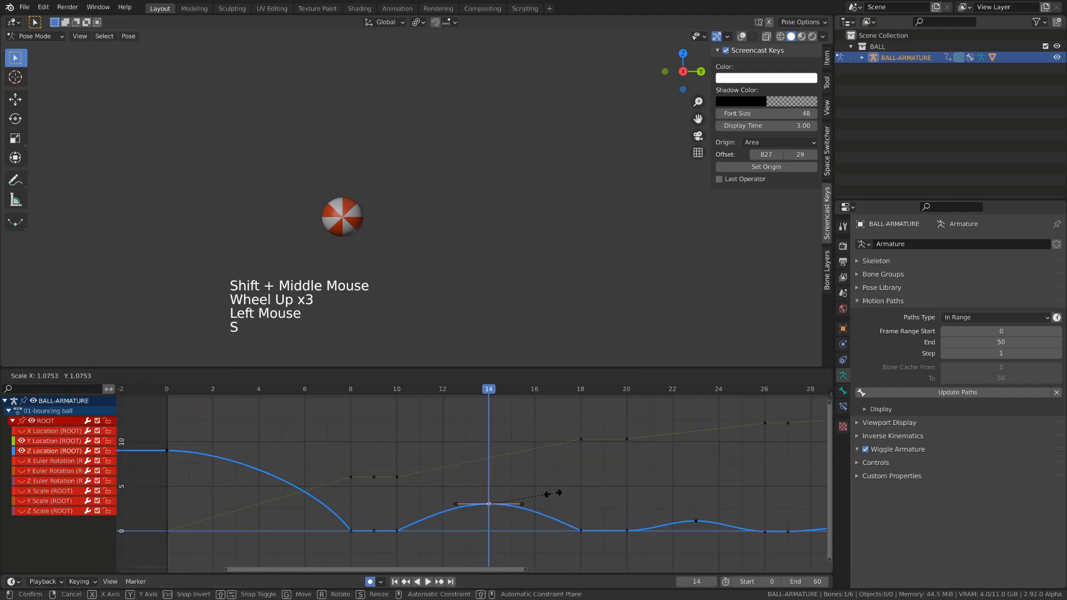
click(571, 499)
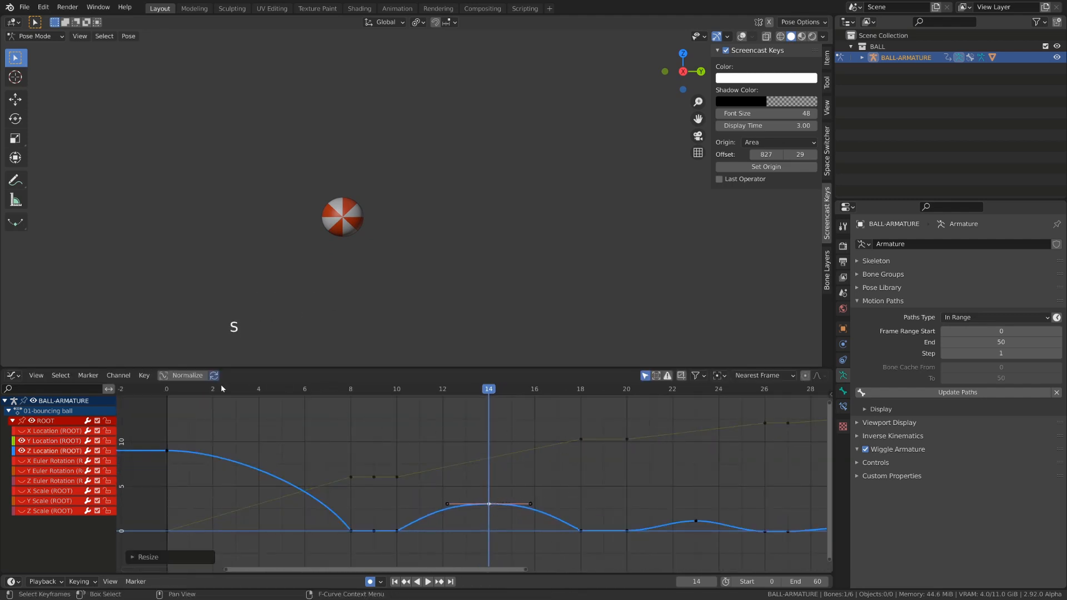
Step: Replay the animation to check the widened second arc, showing the viewport overlays again
click(189, 390)
scroll(311, 303, down, 1)
key(space)
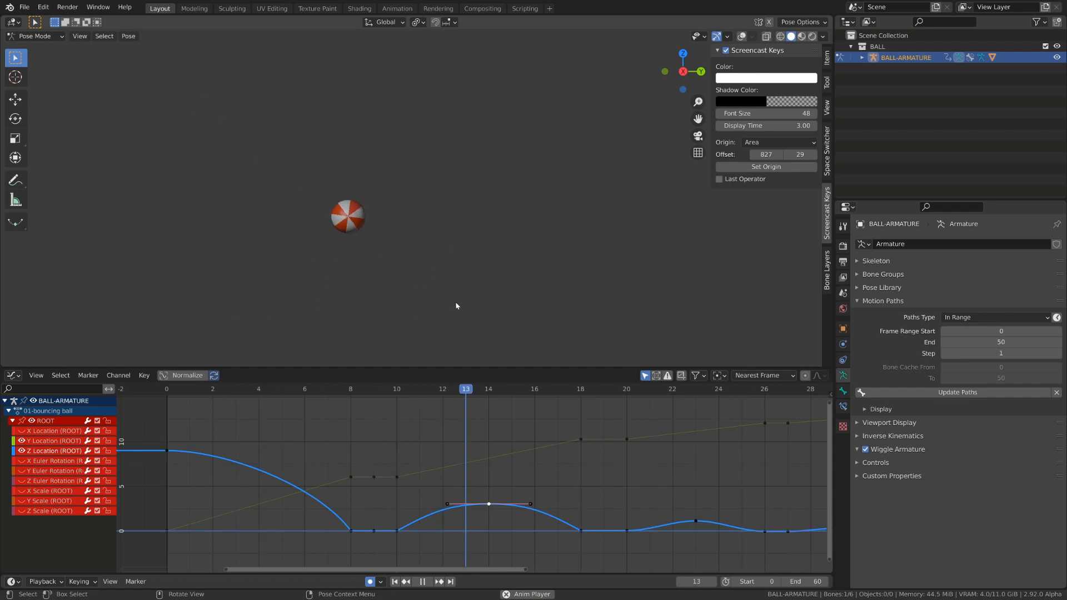
key(shift+alt+z)
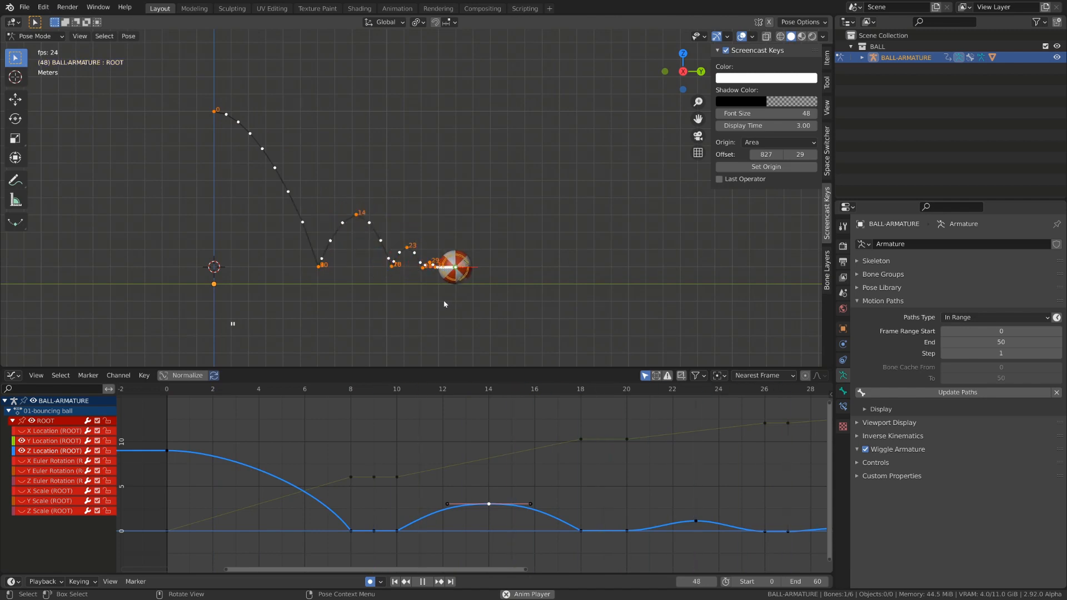
scroll(415, 287, up, 1)
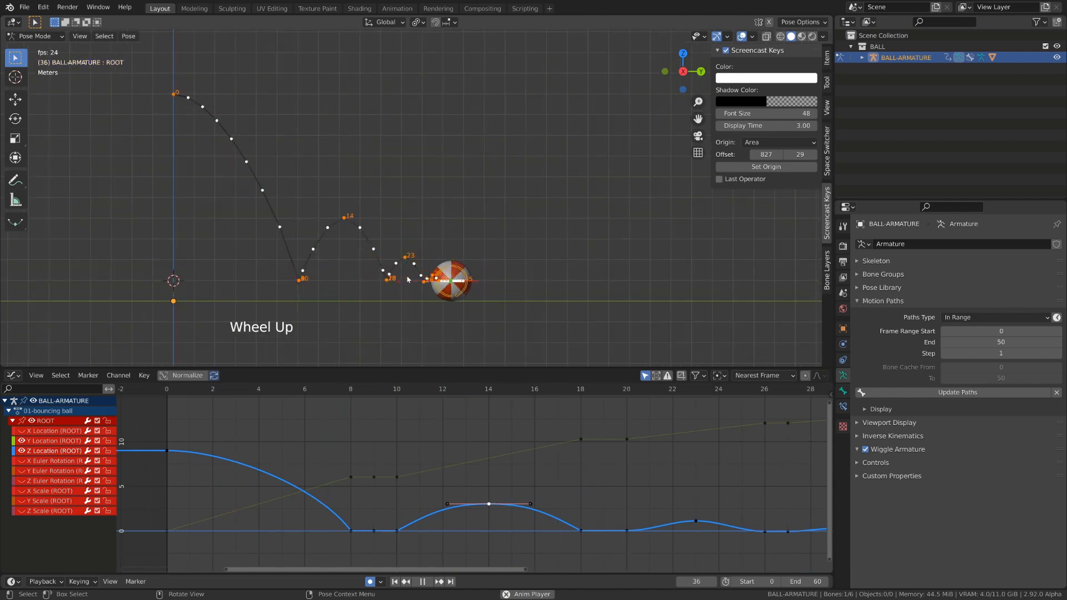
key(space)
Step: Replay and scrub the animation to examine the ball's ground contact around frames 18 to 20
key(space)
drag(552, 399, 523, 455)
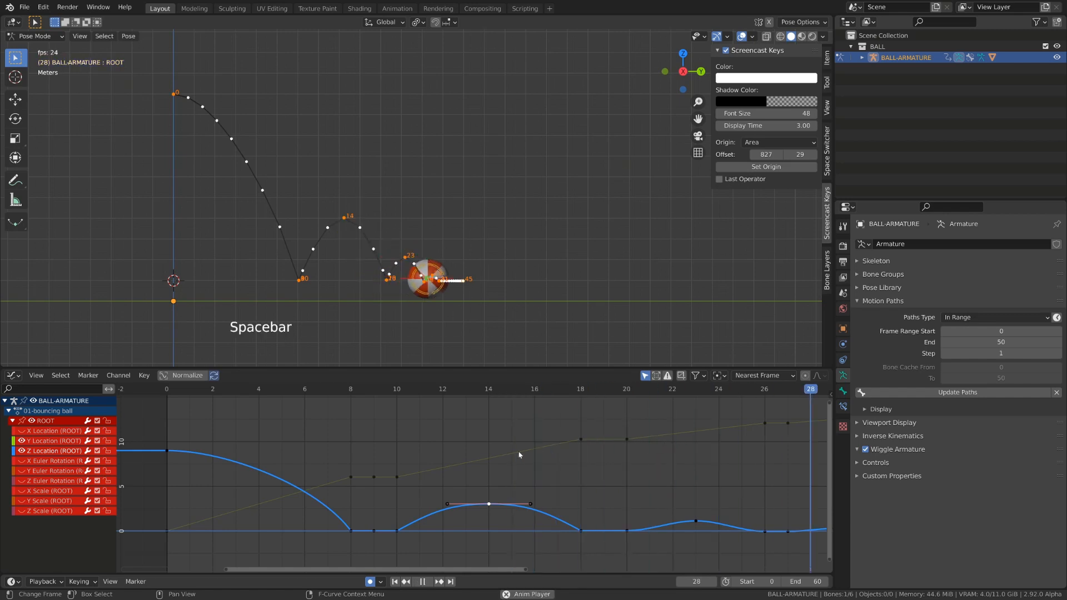
key(space)
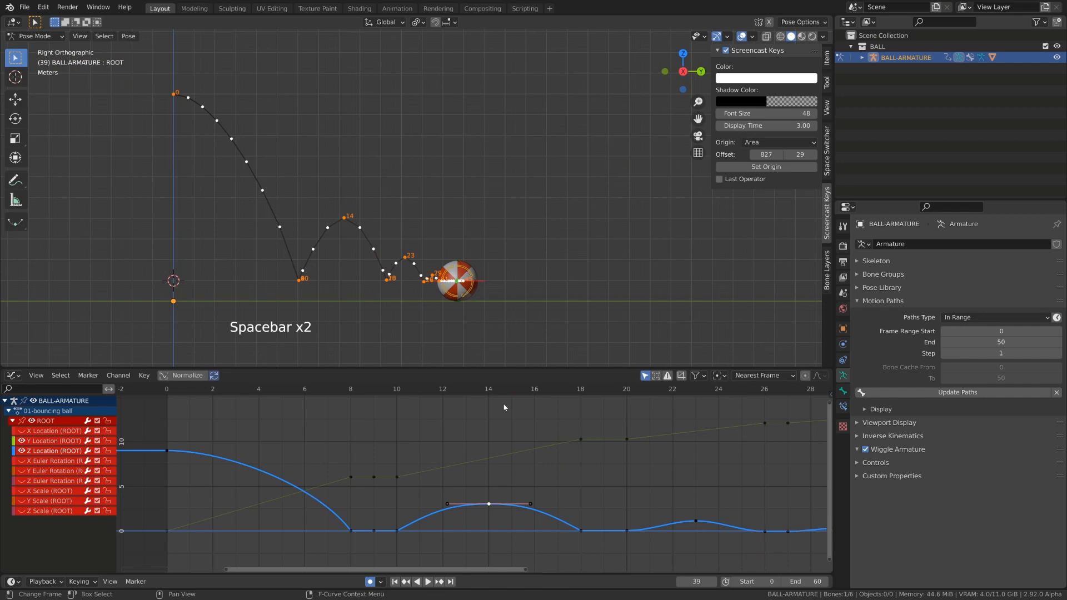
click(352, 389)
key(space)
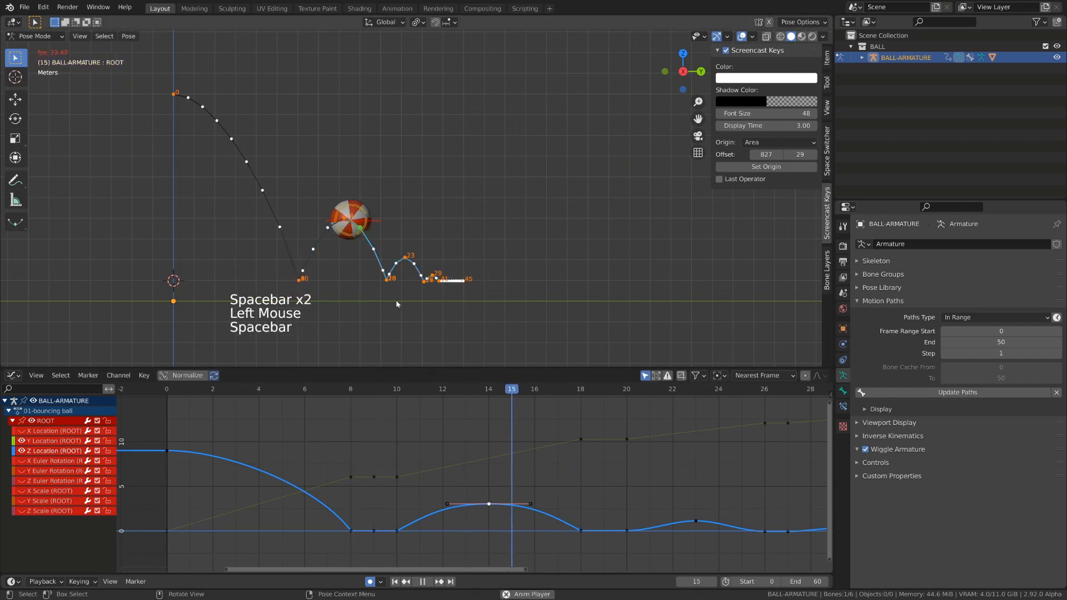
key(space)
drag(585, 391, 599, 397)
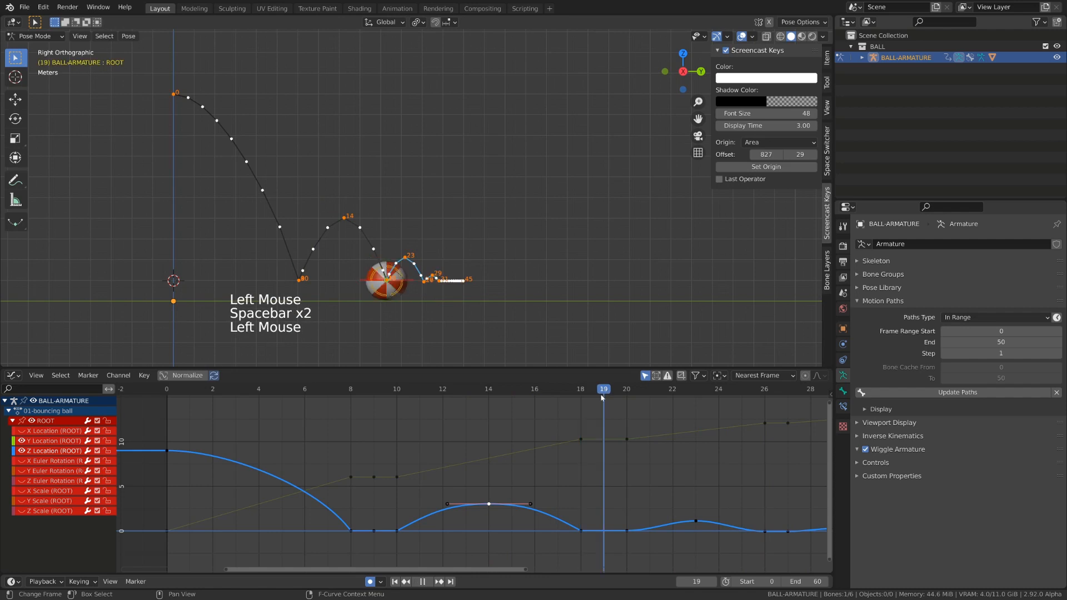
Step: Move all Y and Z Location keyframes from frame 20 onward one frame earlier
scroll(614, 401, down, 3)
shift+middle_drag(614, 401, 478, 406)
scroll(658, 522, down, 5)
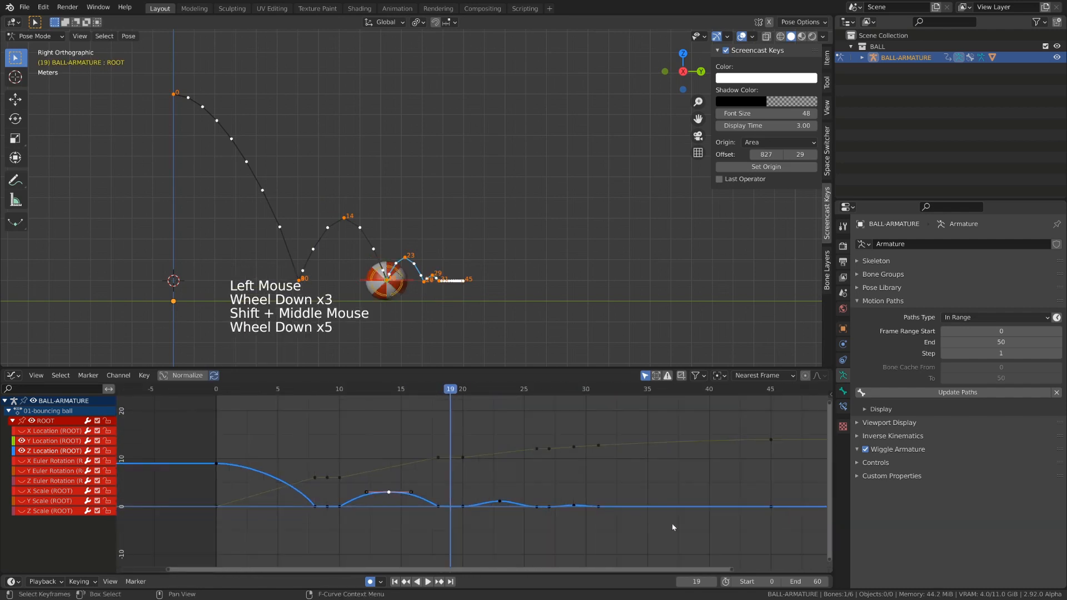
drag(797, 523, 450, 439)
scroll(486, 455, up, 4)
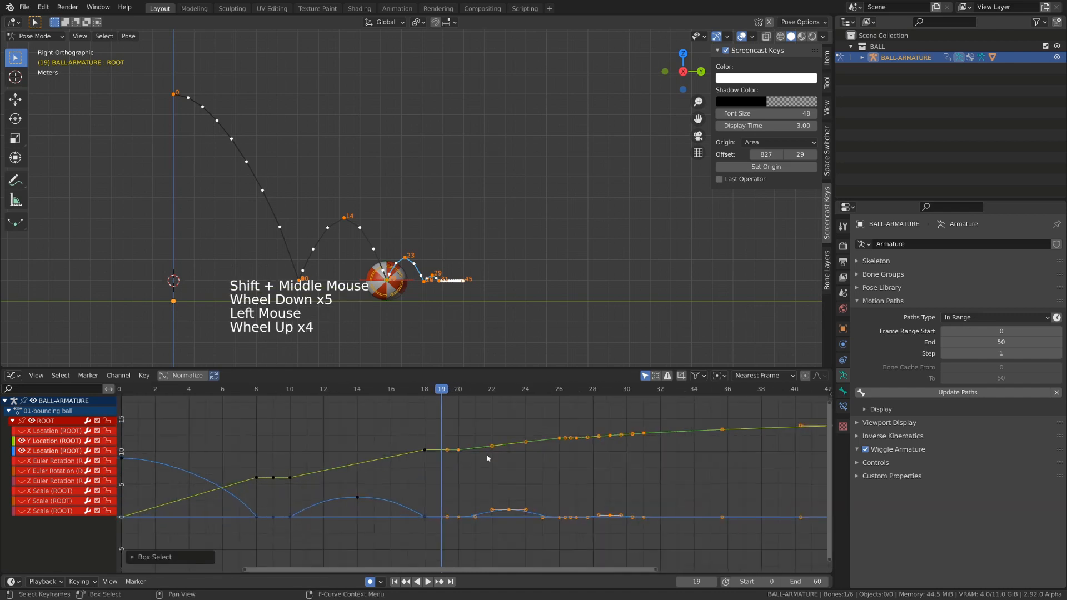
key(g)
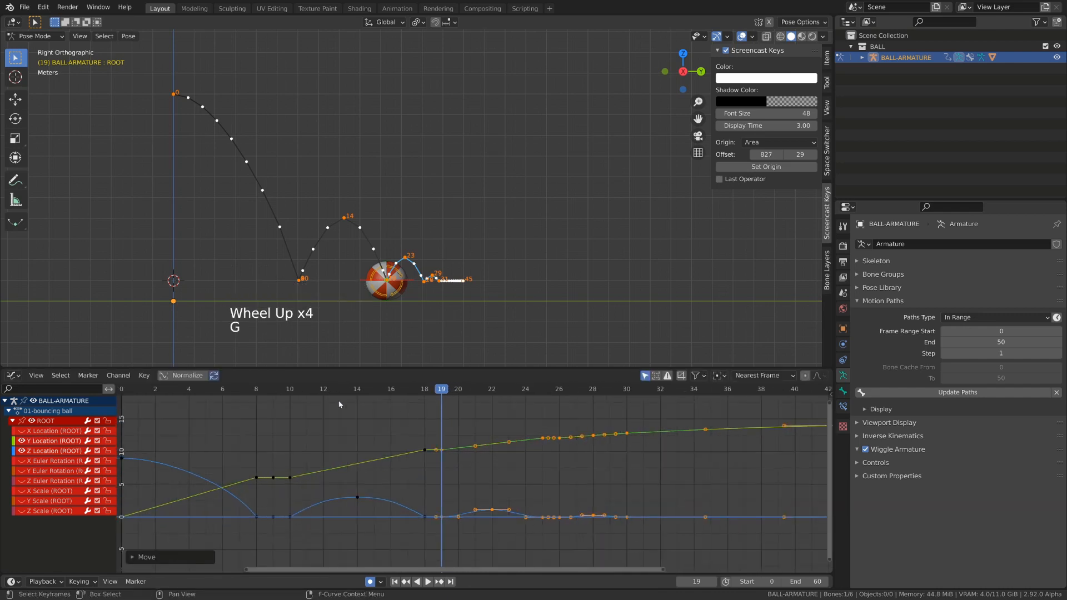
click(473, 455)
Step: Play the retimed animation with the overlays hidden, and scrub to the ground contact at frame 25
key(space)
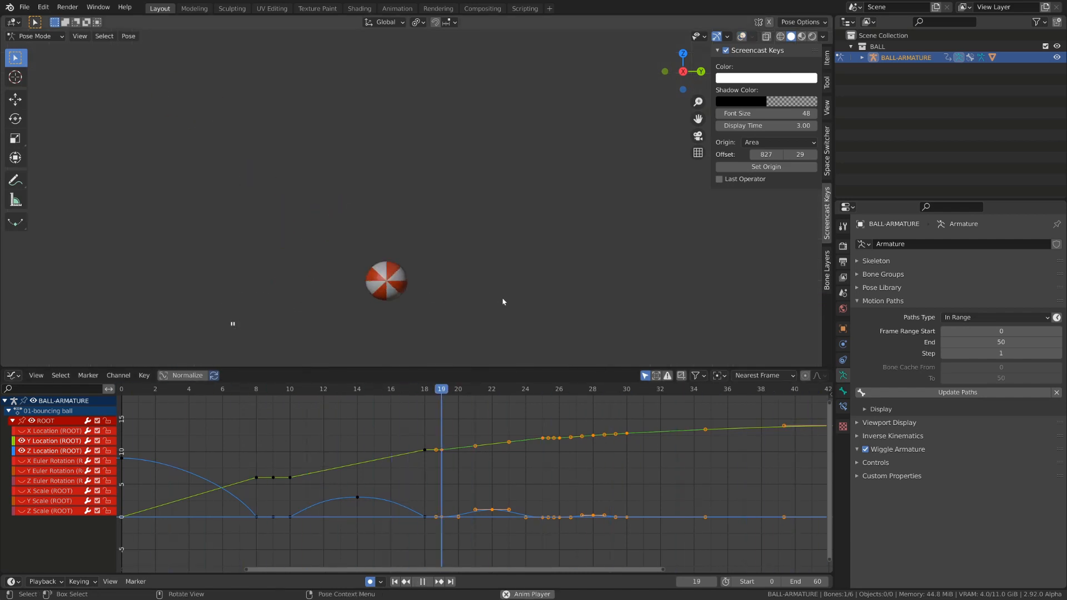
key(space)
drag(409, 411, 357, 401)
key(space)
key(space)
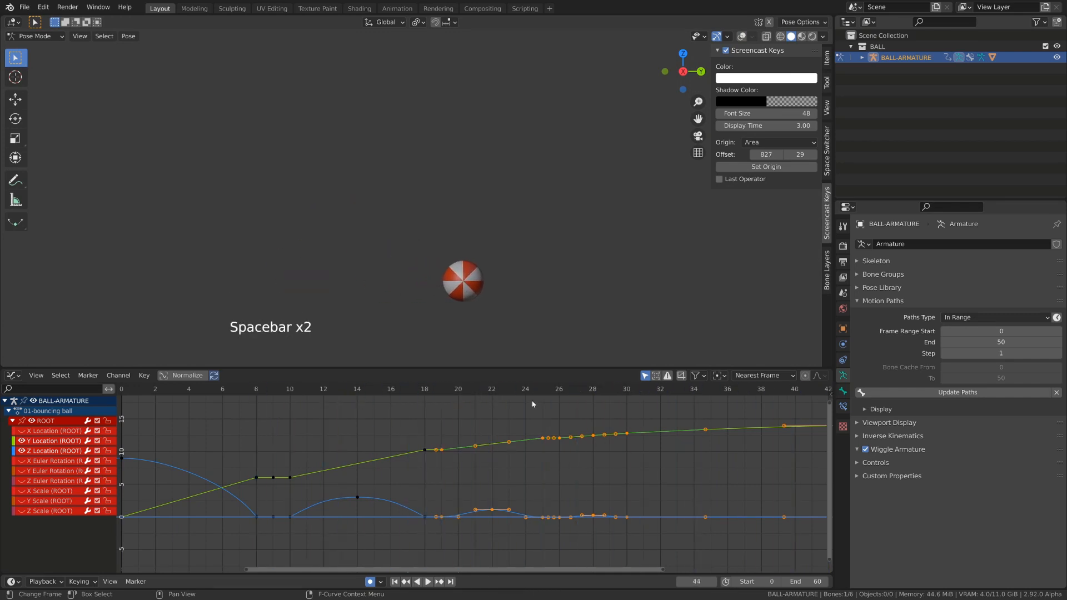
drag(523, 398, 542, 418)
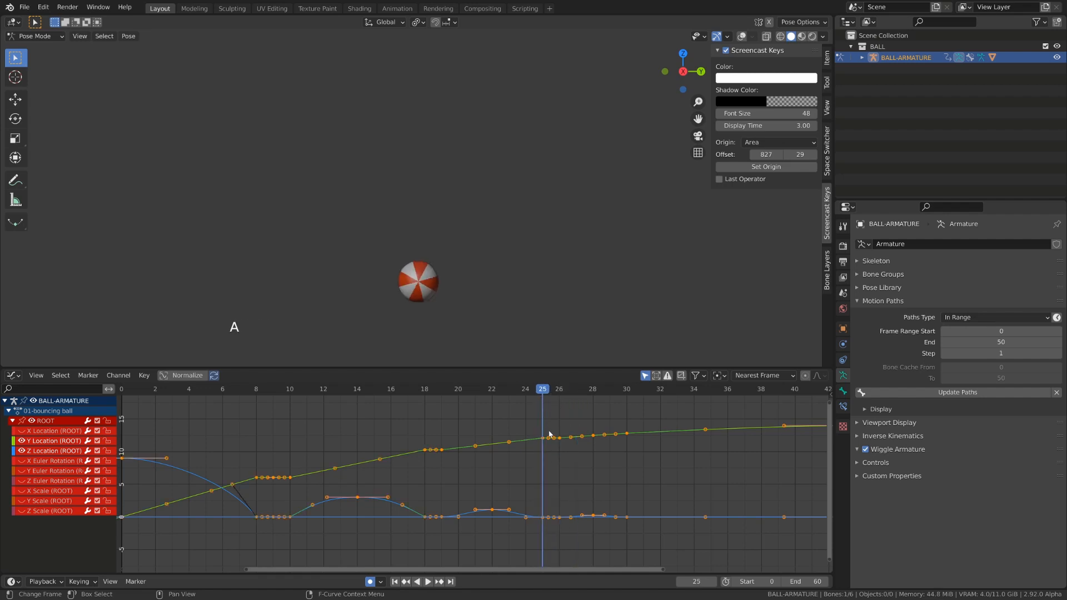
Step: Move all Y and Z Location keyframes from frame 26 onward one frame earlier
key(a)
key(a)
shift+middle_drag(578, 442, 503, 411)
drag(479, 395, 498, 397)
scroll(653, 486, down, 3)
drag(766, 533, 492, 429)
scroll(491, 428, up, 1)
scroll(491, 428, up, 2)
key(g)
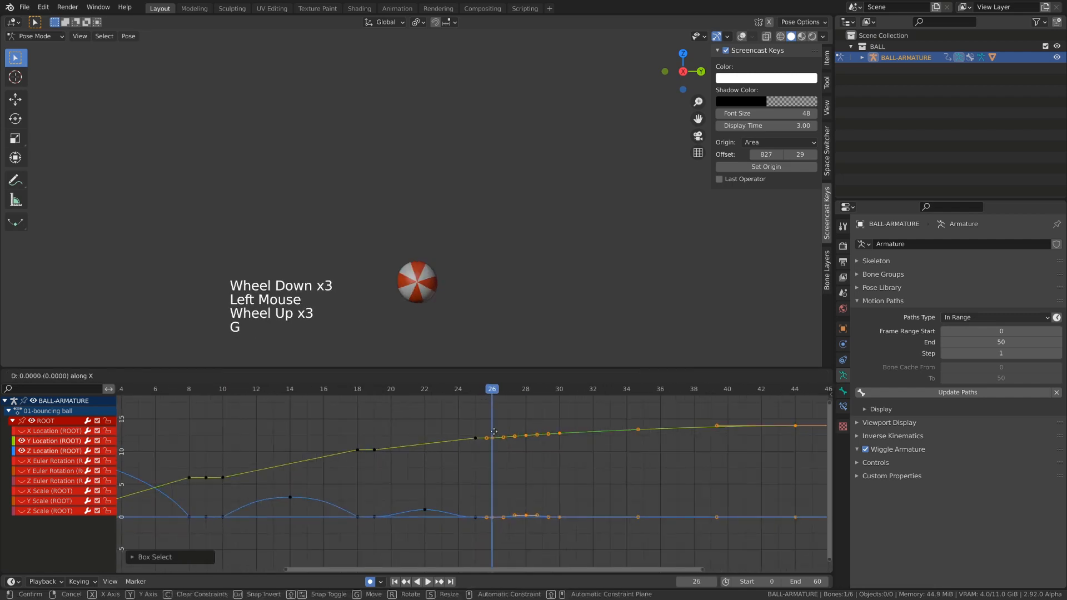
click(479, 451)
Step: Set the handles of the keyframes at frame 25 to Vector
scroll(464, 470, up, 3)
drag(461, 411, 491, 553)
key(v)
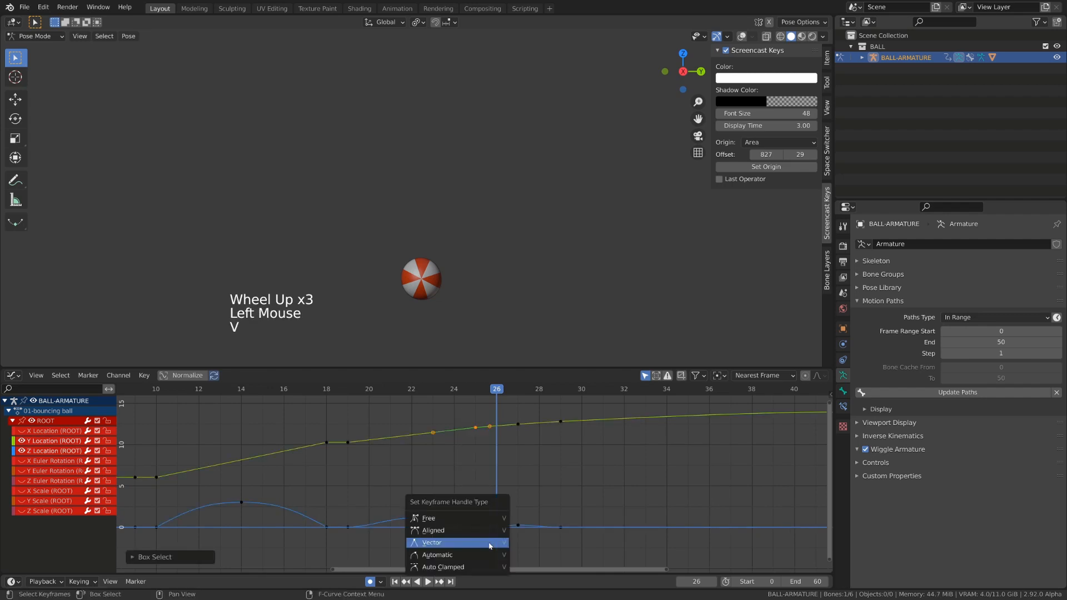
click(490, 543)
Step: Delete the ROOT Y Location keyframe at frame 27
key(a)
key(a)
key(a)
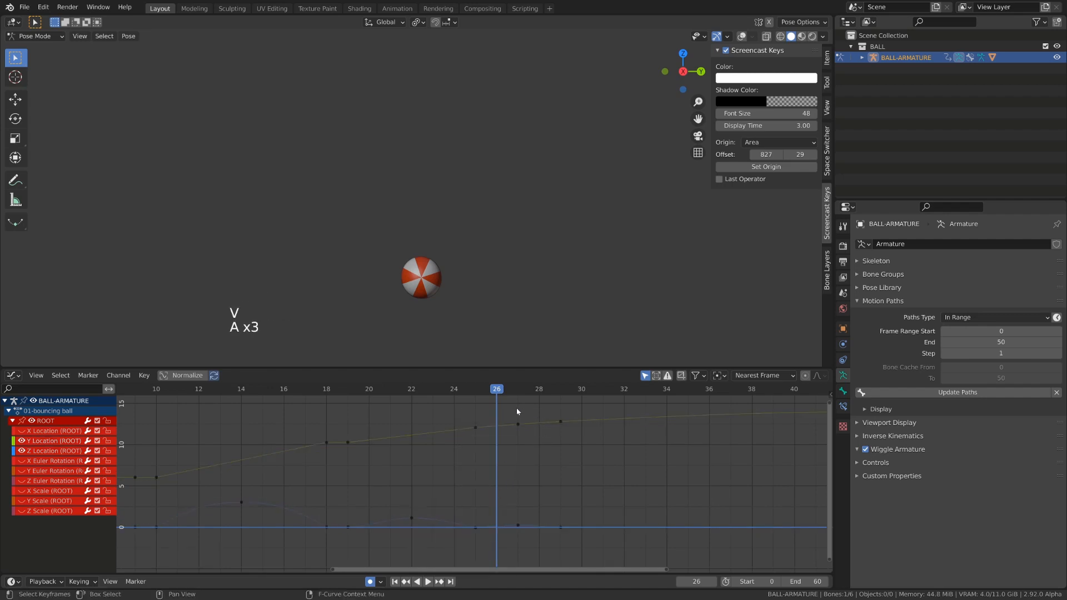
drag(513, 409, 525, 519)
drag(523, 467, 524, 469)
key(x)
click(520, 435)
Step: Set the handles of the Y Location keyframes at frames 25 and 29 to Vector
drag(458, 407, 605, 445)
key(v)
click(607, 445)
Step: Examine how the Y Location curve's slope changes from bounce to bounce, and play the animation to check the forward motion
scroll(605, 442, down, 2)
shift+middle_drag(605, 441, 574, 452)
key(a)
key(a)
key(a)
click(461, 443)
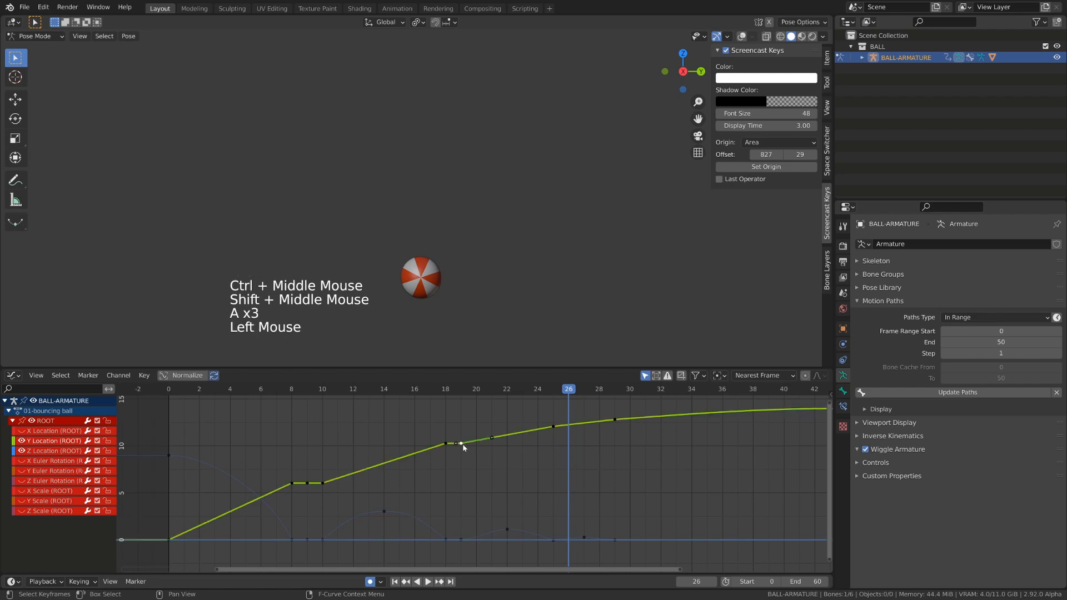
shift+click(553, 427)
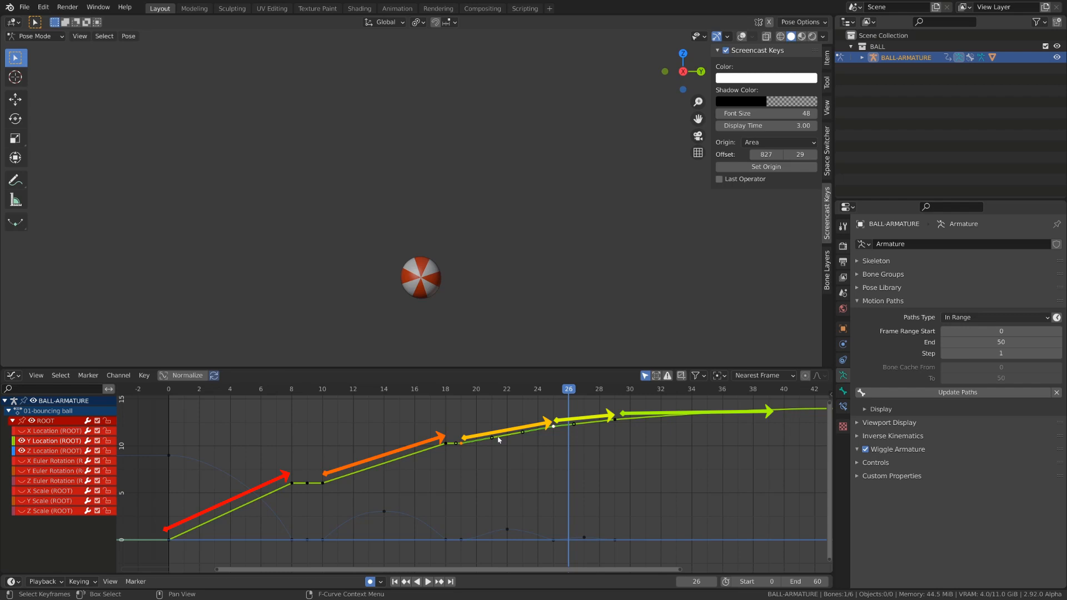
scroll(548, 436, down, 4)
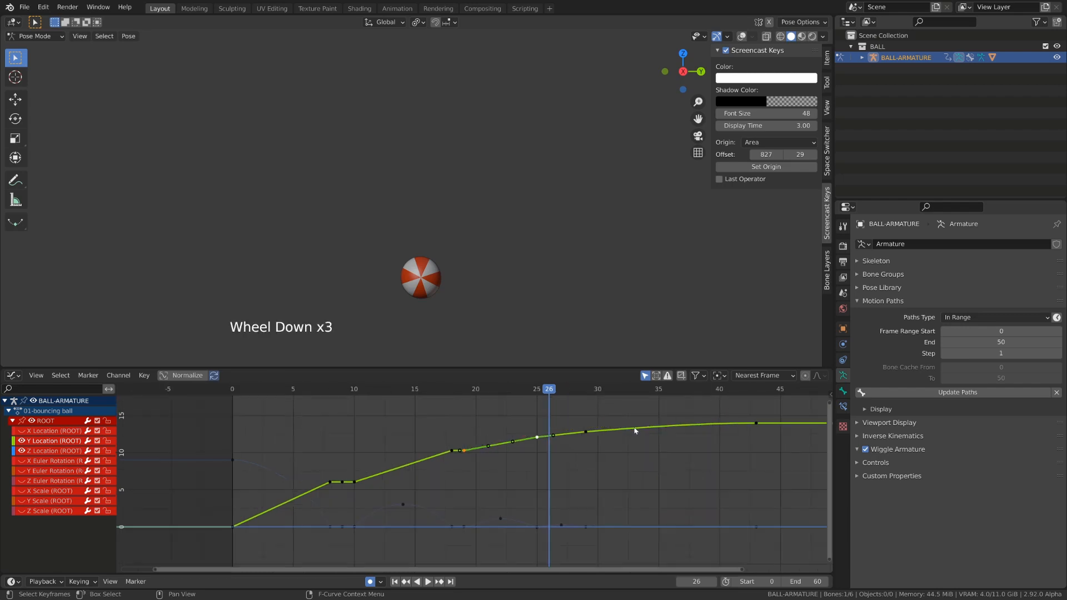
shift+middle_drag(548, 436, 487, 444)
drag(493, 389, 501, 394)
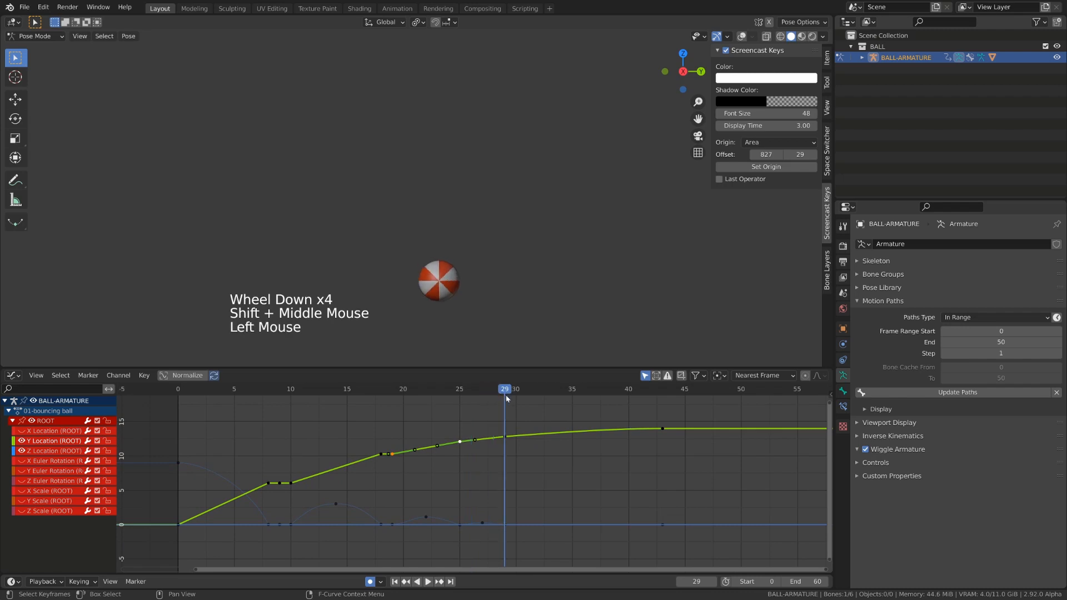
key(space)
key(space)
Step: Lower the last Y Location keyframe at frame 43 by about 0.5 and scale its handles to about 1.2 times their length
drag(648, 421, 674, 437)
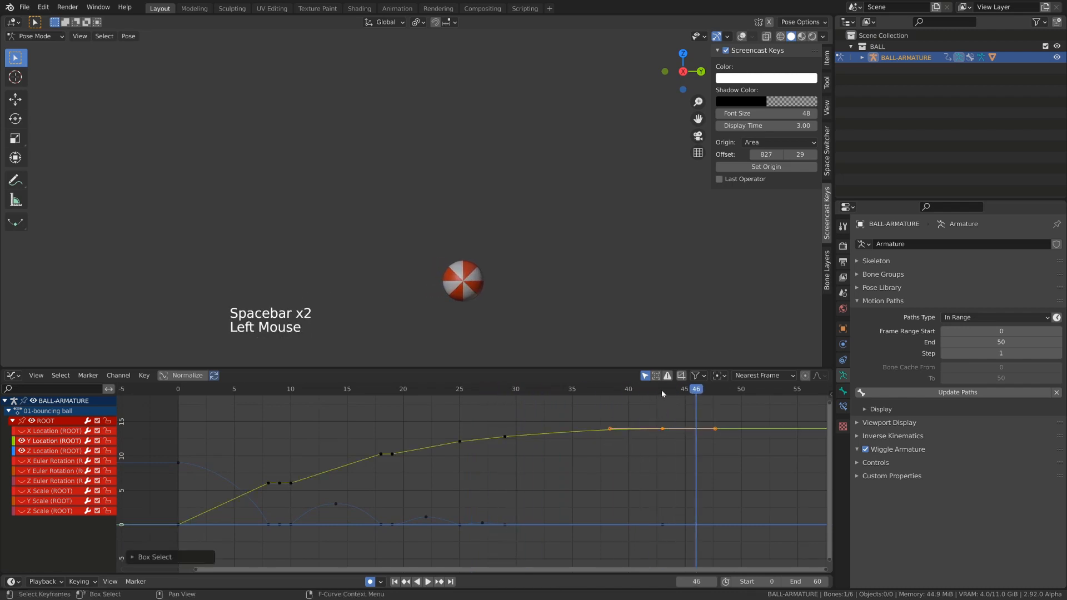
key(g)
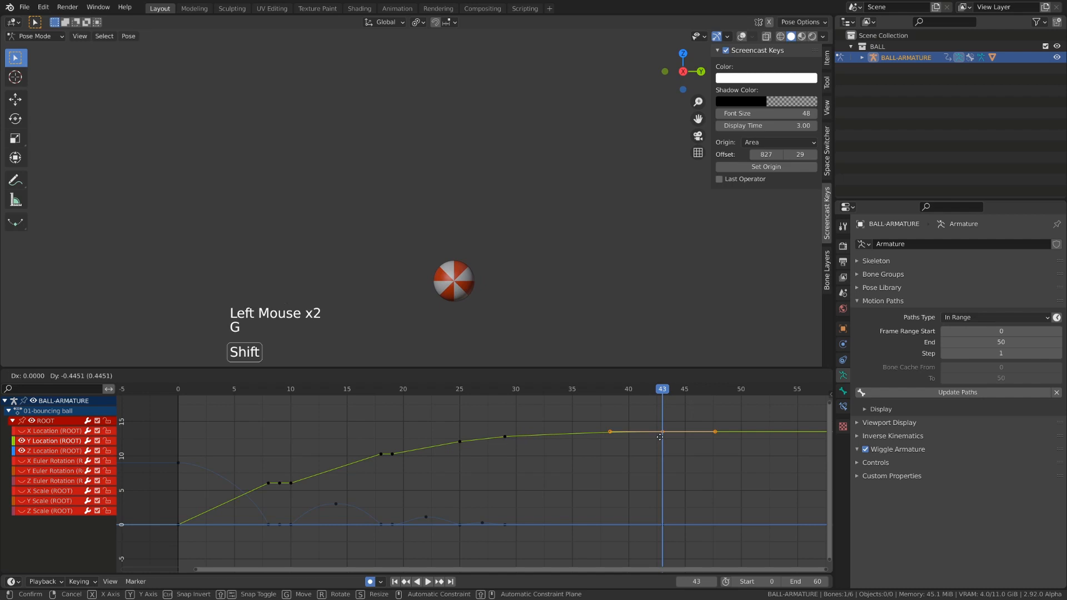
click(646, 441)
scroll(646, 441, up, 3)
key(s)
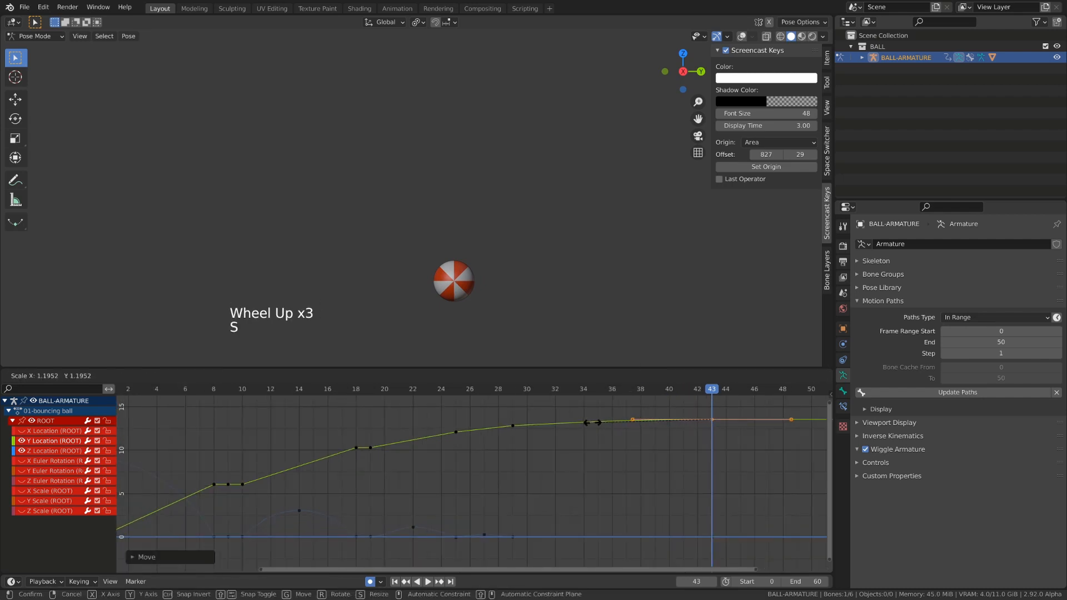
click(591, 423)
Step: Play the animation to check how the ball slows to its final stop
click(495, 396)
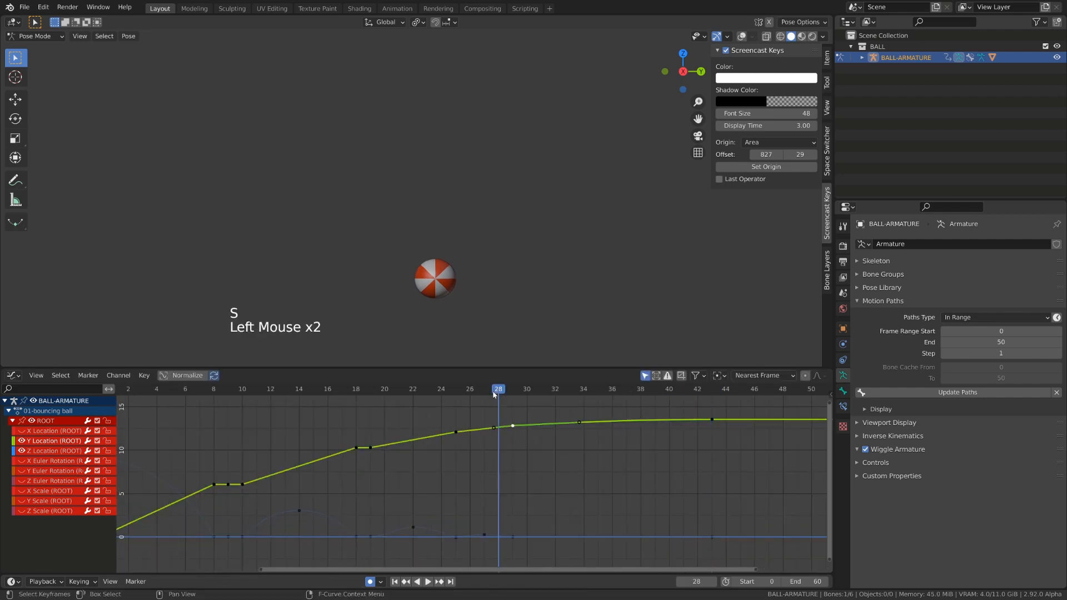
key(space)
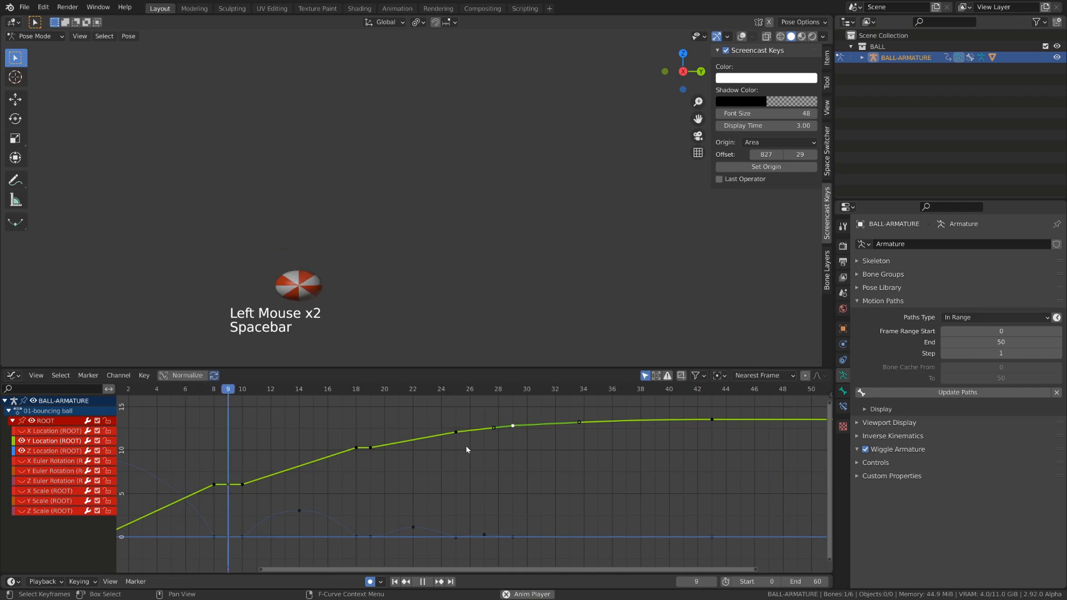
scroll(472, 452, down, 4)
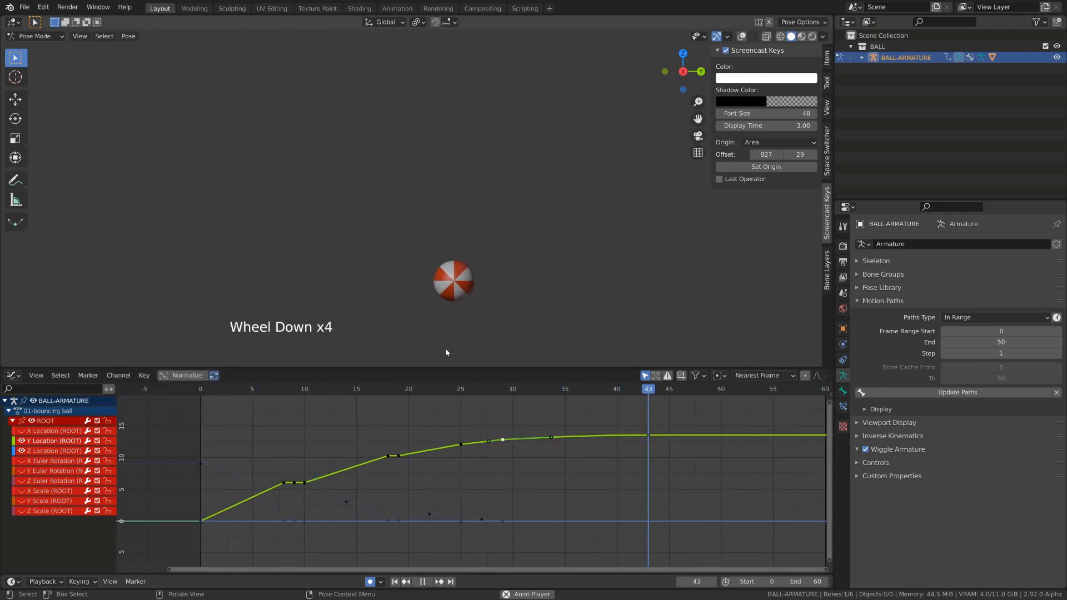
key(space)
Step: Scrub through frames 18 to 24 to check the second bounce against the Z Location curve
click(396, 404)
scroll(413, 454, up, 5)
shift+middle_drag(413, 453, 422, 395)
drag(388, 390, 479, 395)
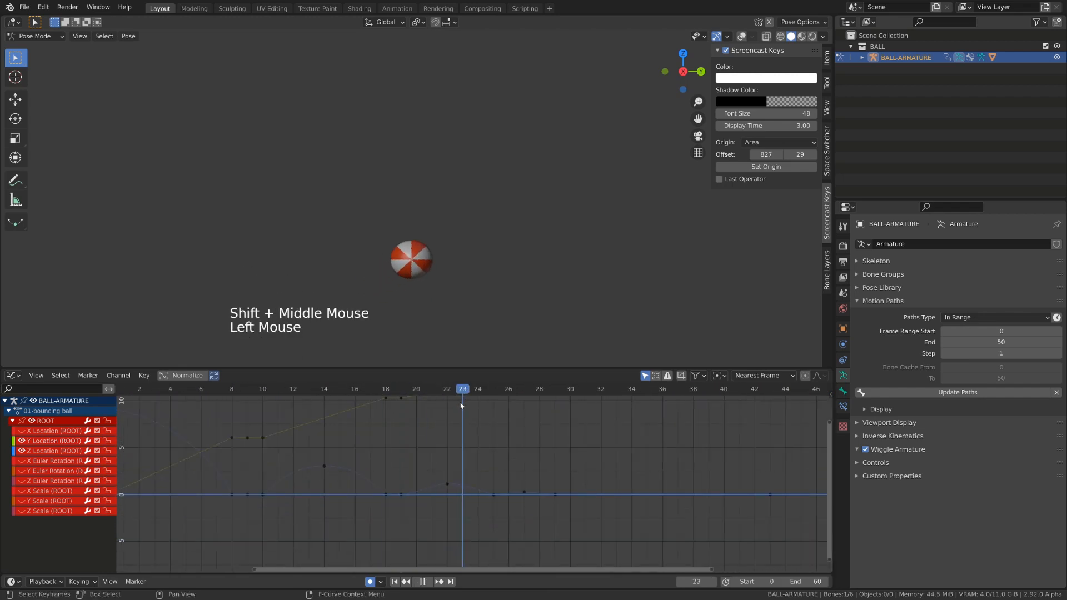
scroll(479, 417, up, 7)
Step: Break the handles of the Z Location keyframe at frame 19 and rotate its right handle upward for a sharp takeoff
drag(322, 465, 520, 541)
key(KP_Decimal)
scroll(565, 478, down, 5)
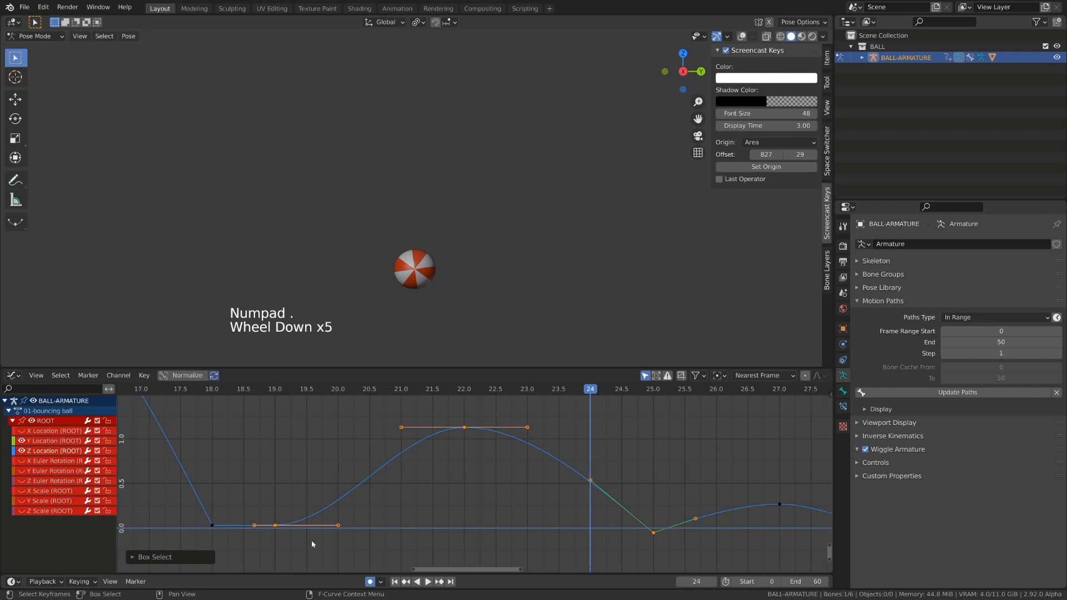
click(275, 527)
key(v)
click(278, 503)
click(326, 513)
click(268, 527)
click(275, 526)
click(338, 527)
key(r)
Step: Lengthen the handles of the Z Location peak keyframe at frame 22 to about 1.5 times to round the arc
click(464, 428)
key(s)
scroll(352, 433, down, 13)
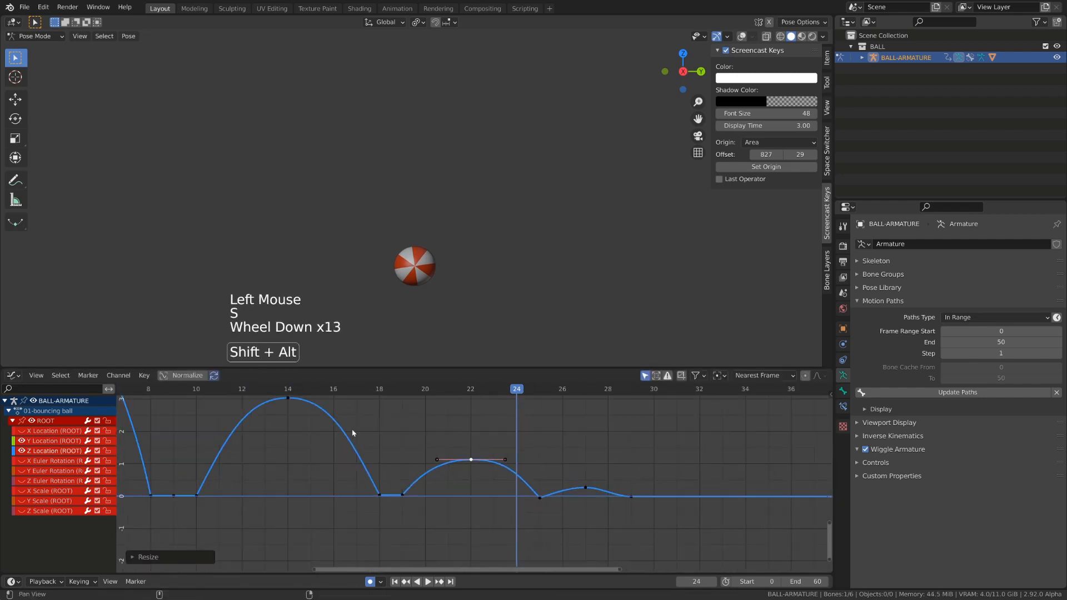
Step: Angle the ground-contact keyframe handle of the last small bounce on the Z Location curve and widen the peak handles at frame 27
shift+middle_drag(353, 433, 434, 450)
ctrl+middle_drag(433, 449, 418, 498)
click(656, 497)
shift+middle_drag(704, 508, 513, 485)
scroll(512, 485, up, 3)
drag(514, 480, 506, 490)
scroll(511, 483, up, 4)
key(v)
click(480, 491)
key(r)
click(489, 482)
key(s)
scroll(475, 478, down, 3)
scroll(475, 479, down, 8)
Step: Play the animation in the right view to check the reshaped vertical bounces
shift+middle_drag(417, 492, 529, 528)
scroll(360, 484, down, 5)
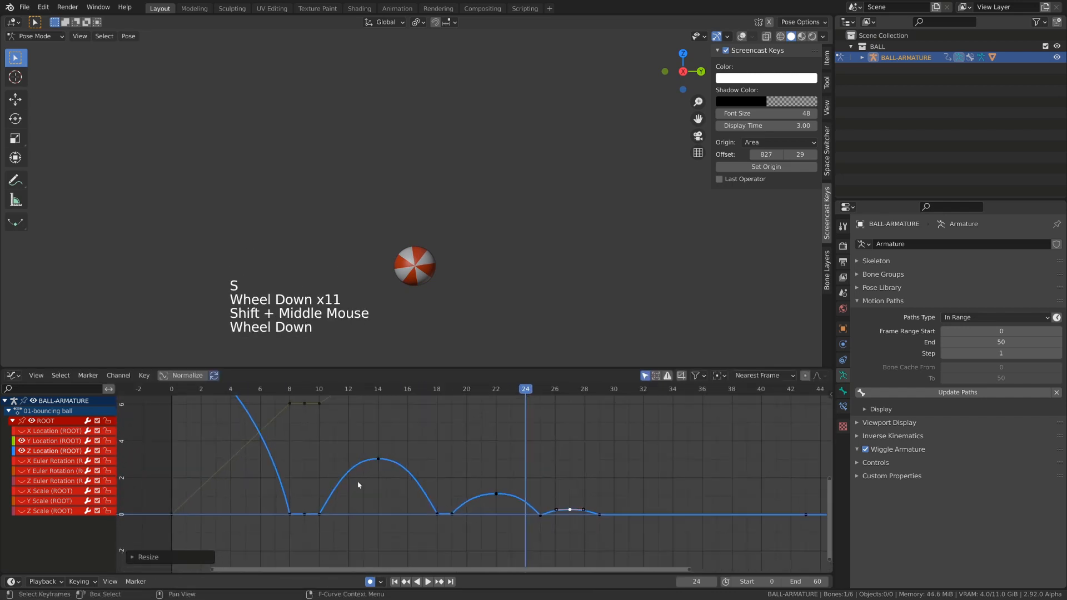
click(241, 394)
key(space)
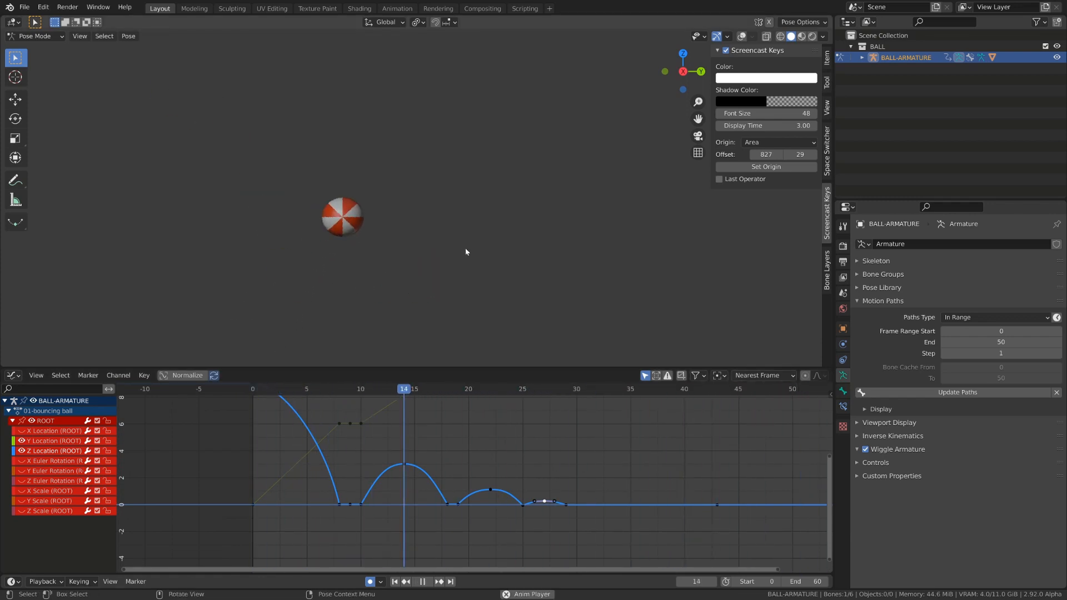
key(KP_3)
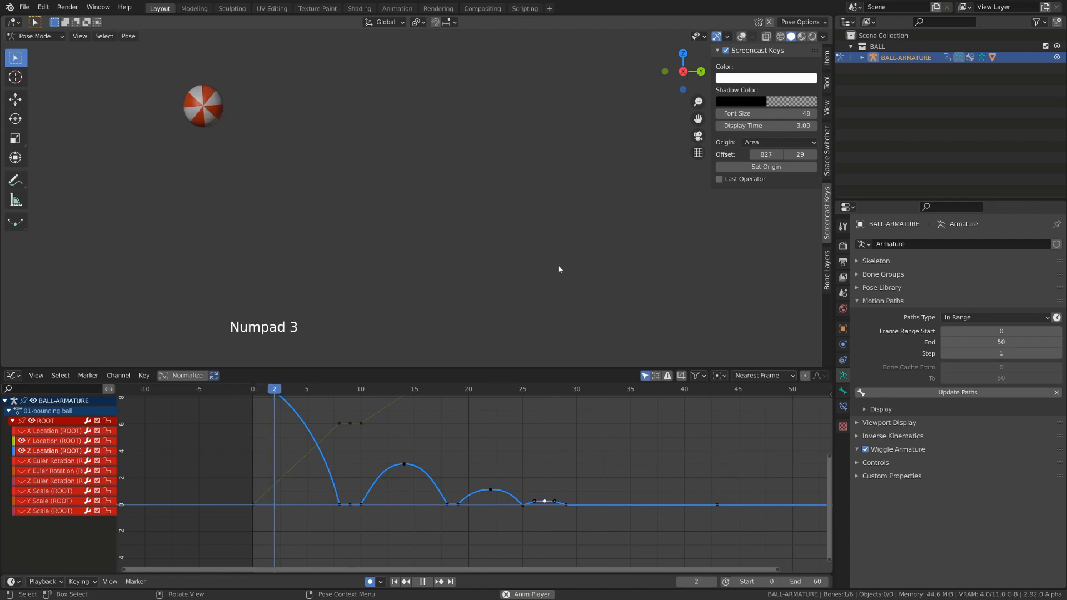
key(space)
Step: Scrub around frame 26, show the viewport overlays with the motion path, and return to frame 0
mouse_move(534, 388)
mouse_down()
mouse_move(556, 396)
mouse_move(521, 395)
mouse_move(557, 397)
mouse_move(521, 396)
mouse_move(557, 400)
mouse_move(529, 398)
mouse_up()
key(shift+alt+z)
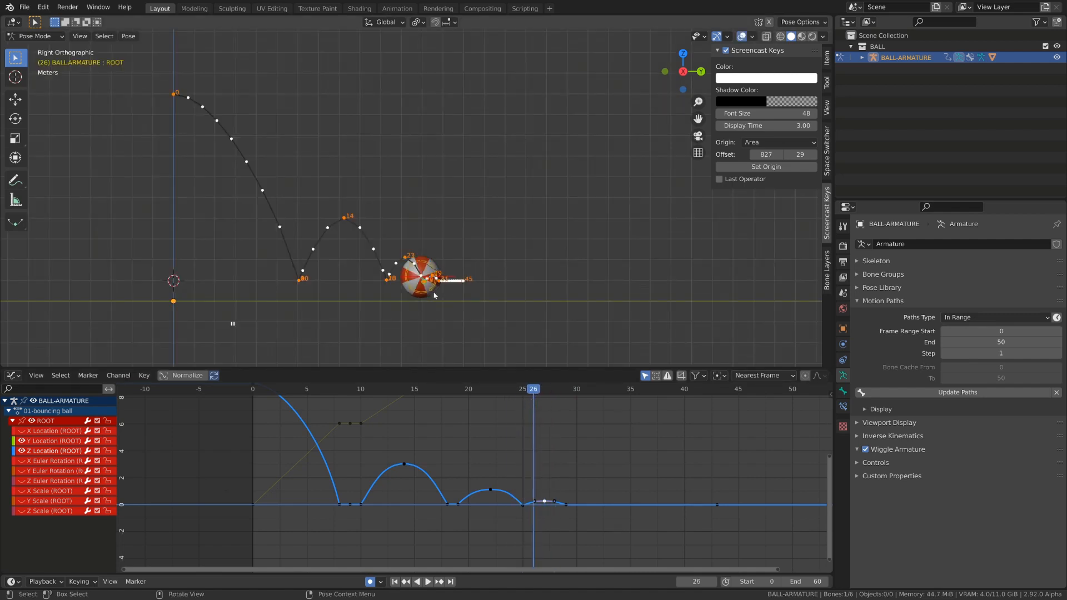
click(248, 394)
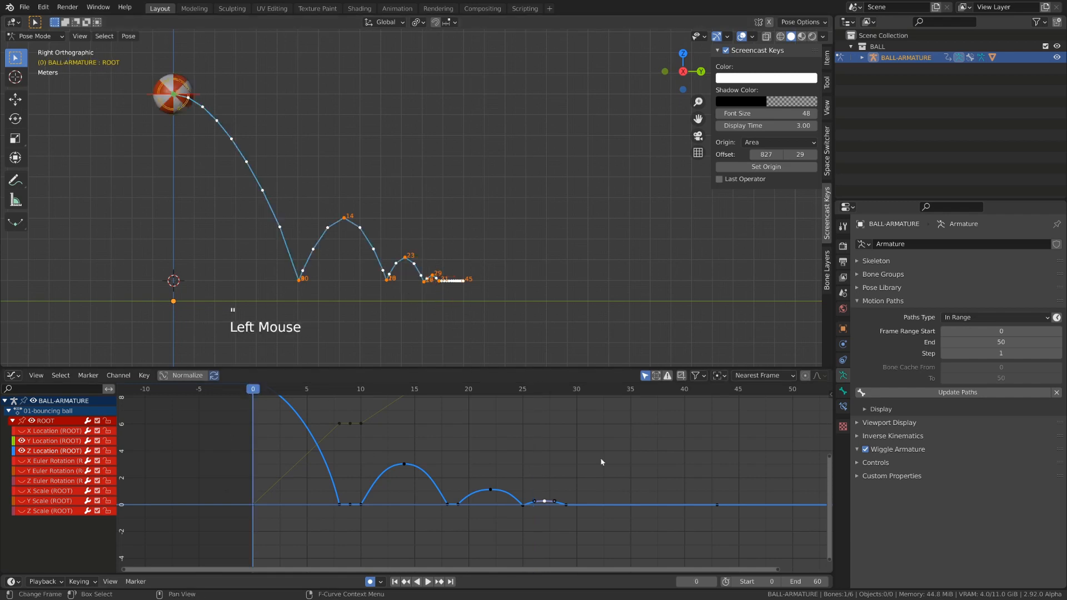
Step: List the curves of all bones, mute every bone channel except ROOT, and play the animation without overlays to check the bare motion
click(646, 375)
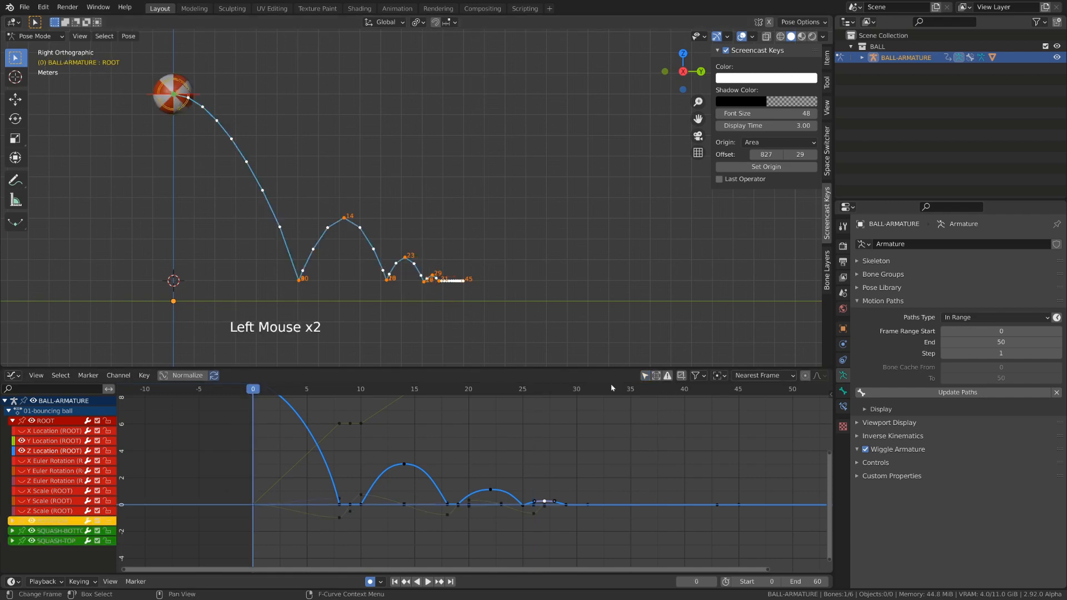
click(11, 421)
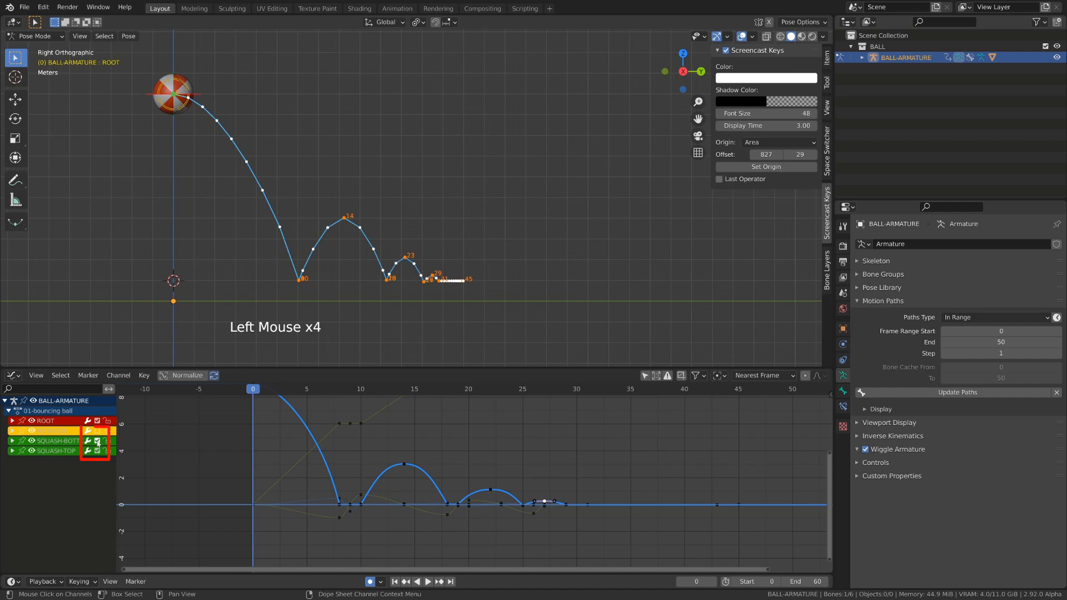
key(space)
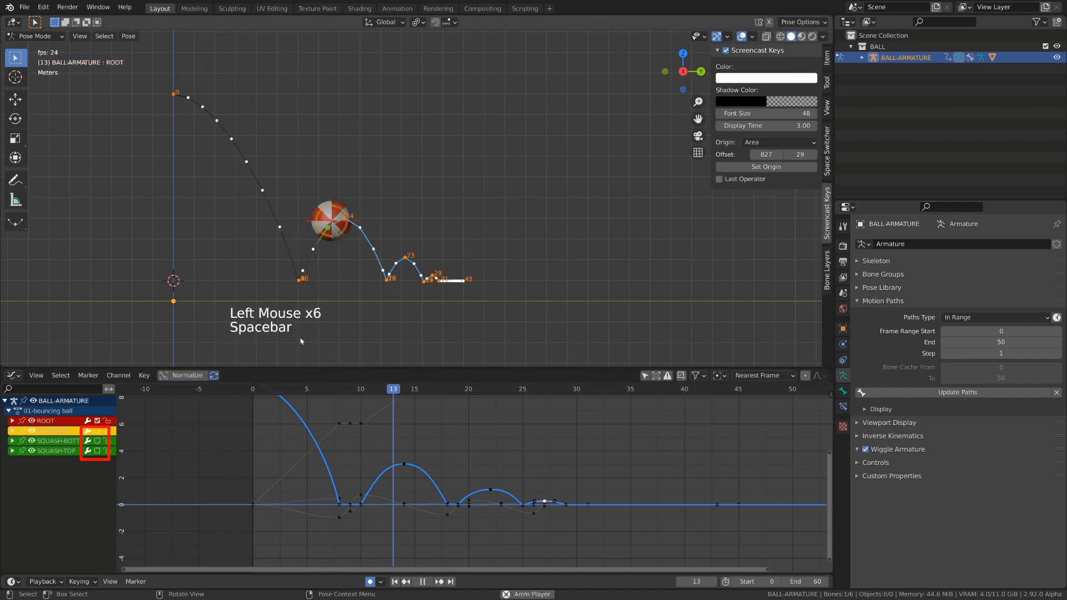
key(shift+alt+z)
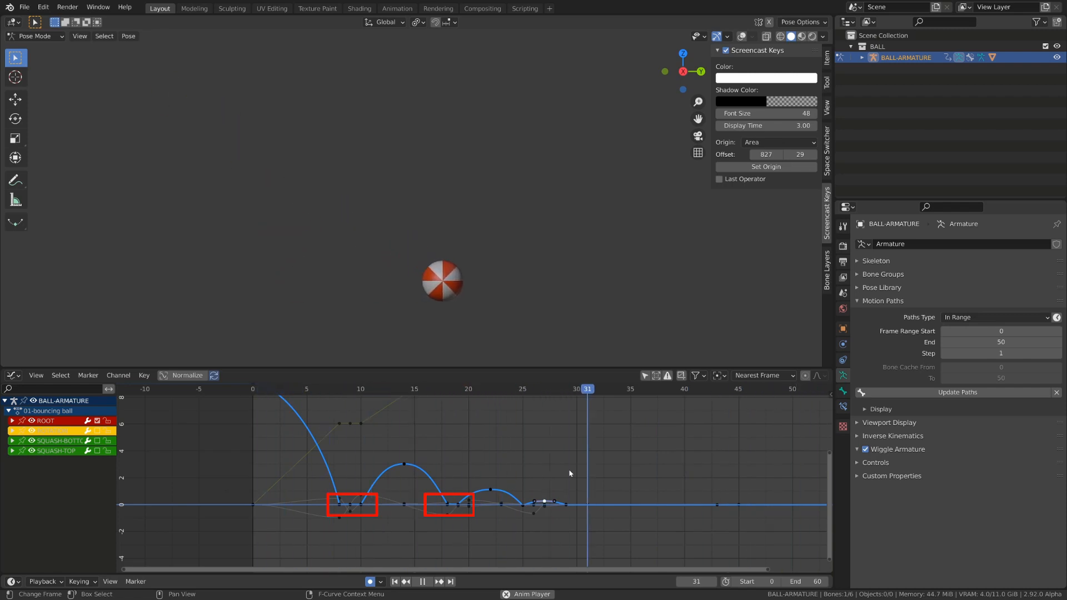
Step: Stop the playback, re-enable the muted bone channels and save the file
key(space)
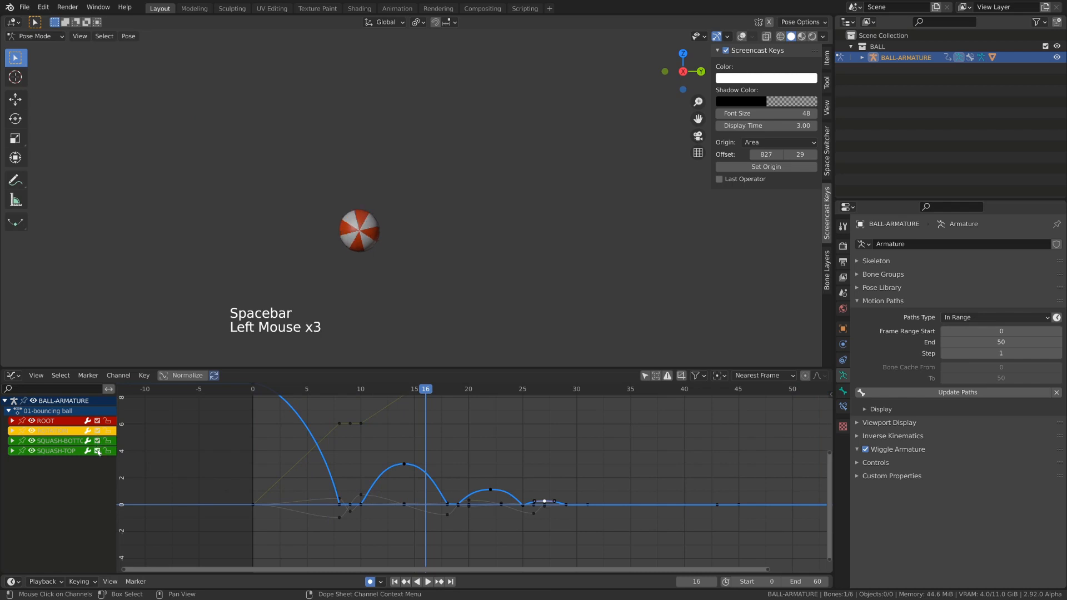
scroll(486, 429, down, 2)
key(ctrl+s)
shift+middle_drag(485, 429, 511, 448)
Step: Play the animation from frame 0 to check the bounces with squash and stretch enabled
click(280, 391)
key(space)
key(space)
key(space)
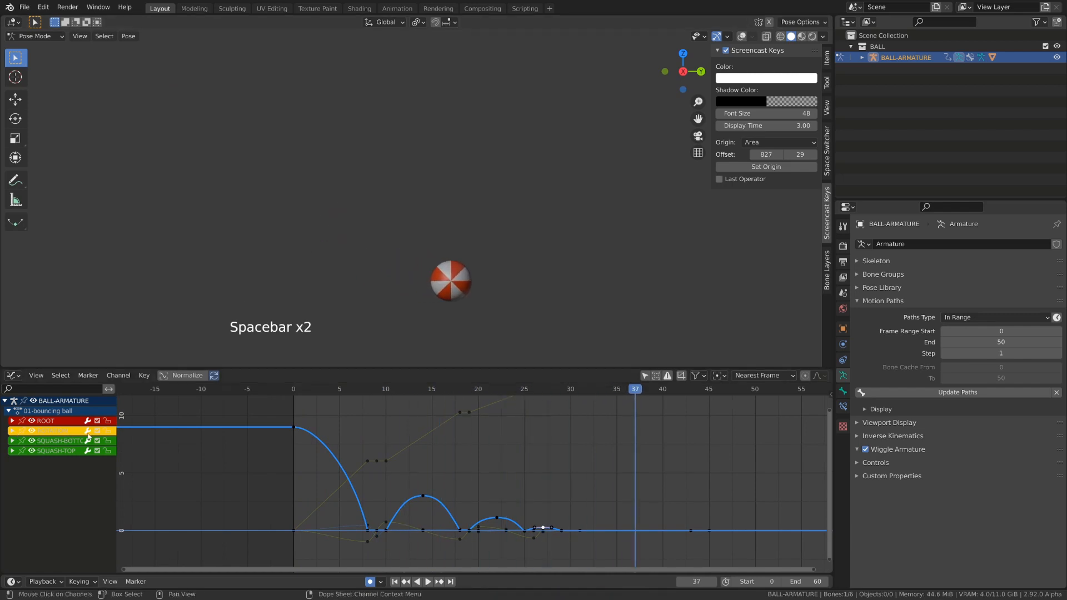
Step: Limit the Graph Editor to selected bones, show the overlays, select the SQUASH-TOP bone and expand its channels at frame 0
click(645, 376)
key(apostrophe)
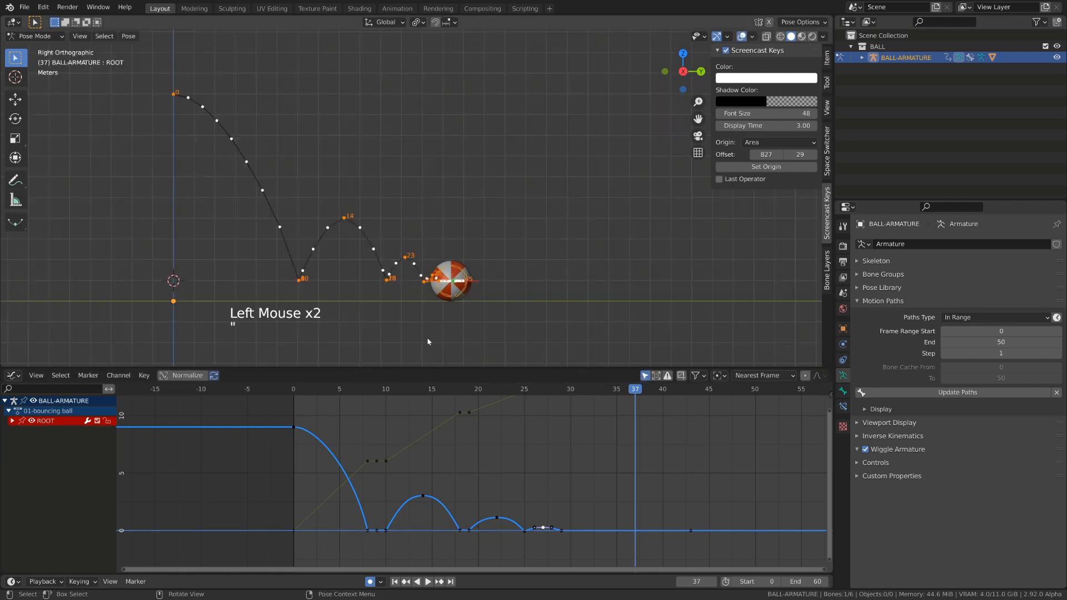
click(453, 260)
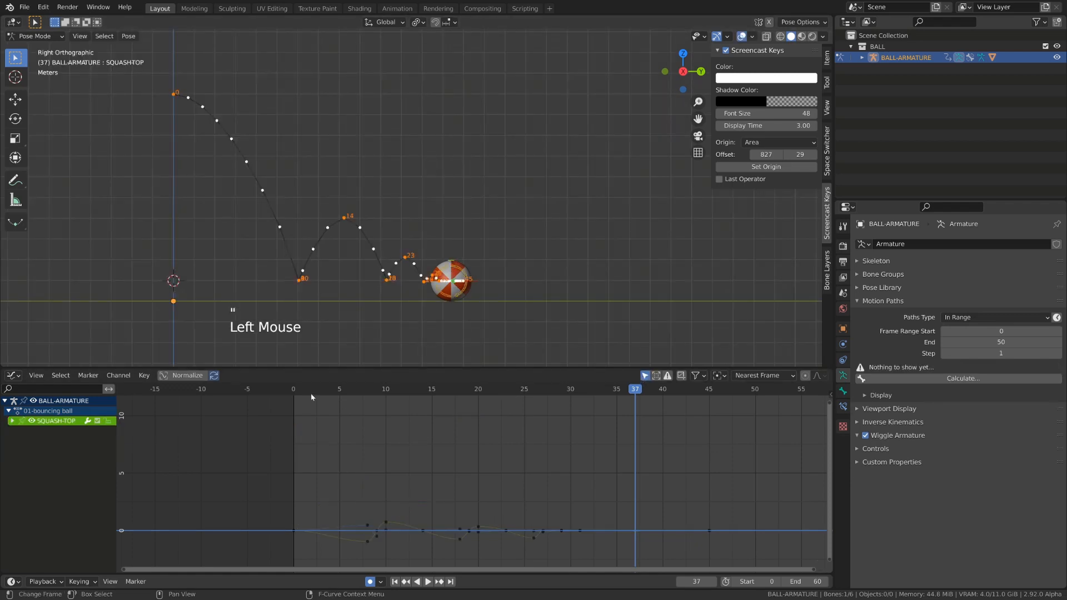
click(286, 391)
click(12, 421)
shift+middle_drag(268, 487, 243, 449)
drag(243, 449, 610, 542)
key(KP_Decimal)
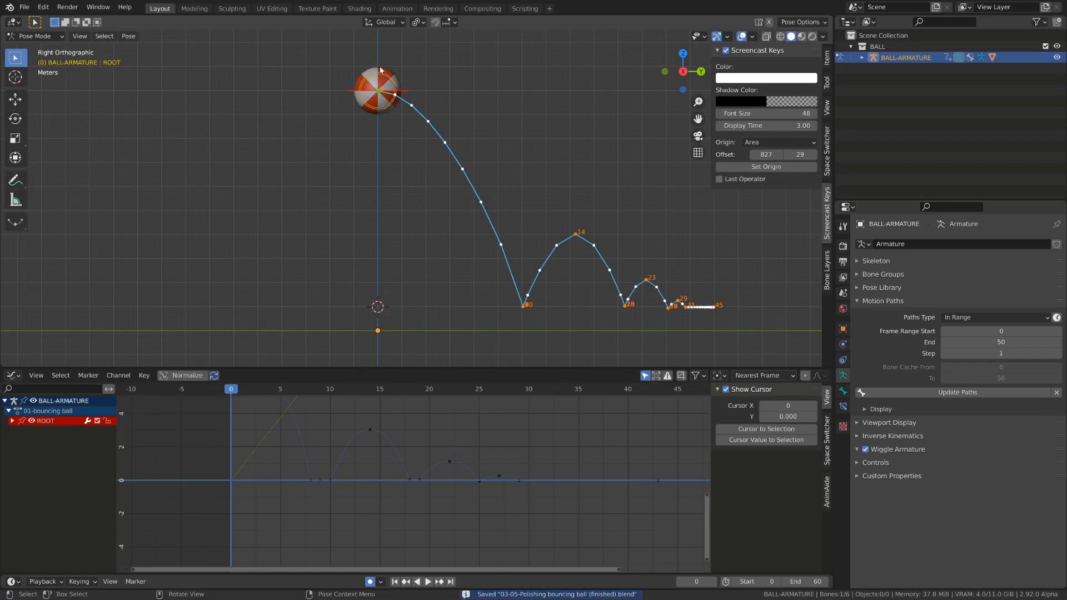
Step: Select the SQUASH-TOP bone and try moving it to see how it deforms the ball, cancelling the move
click(380, 69)
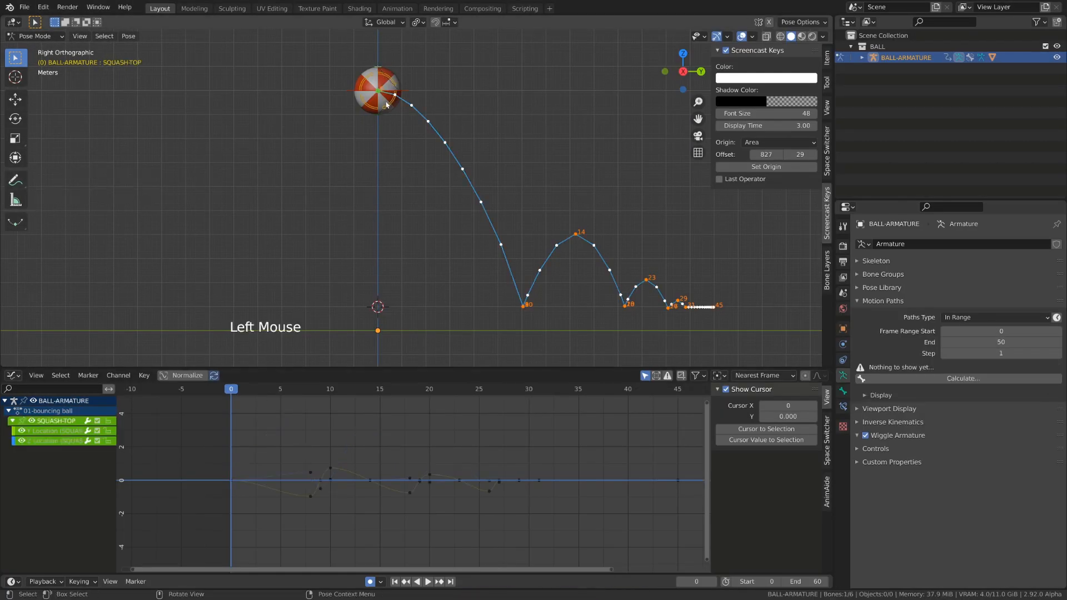
key(g)
shift+right_click(380, 134)
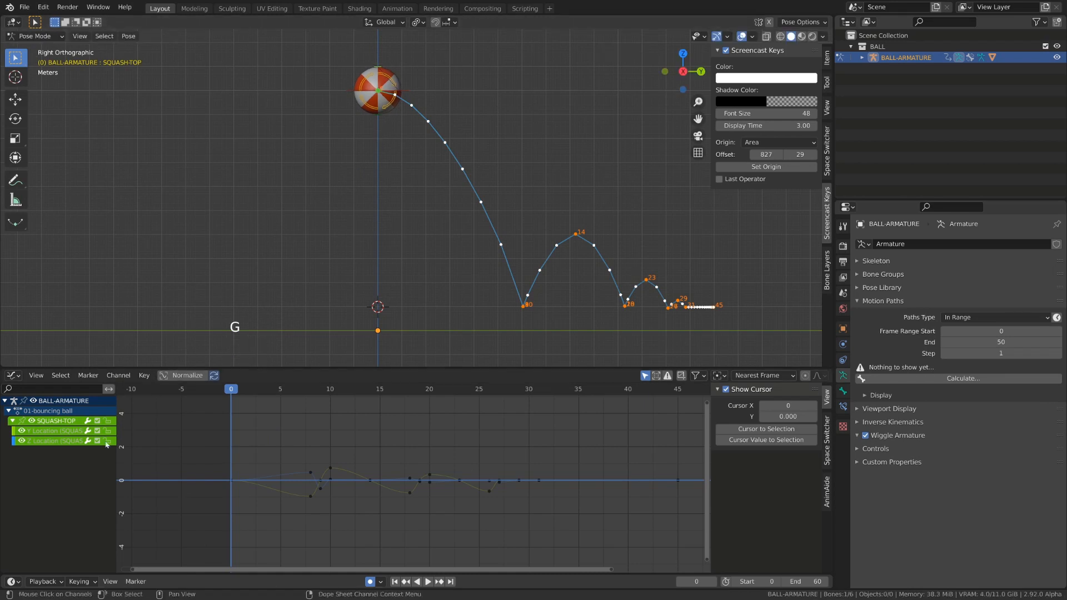
Step: Frame the SQUASH-TOP location curves and scrub from frame 0 to 4 to examine the stretch during the fall
scroll(284, 486, up, 3)
drag(157, 434, 393, 548)
key(KP_Decimal)
key(a)
key(a)
key(a)
shift+middle_drag(402, 513, 369, 504)
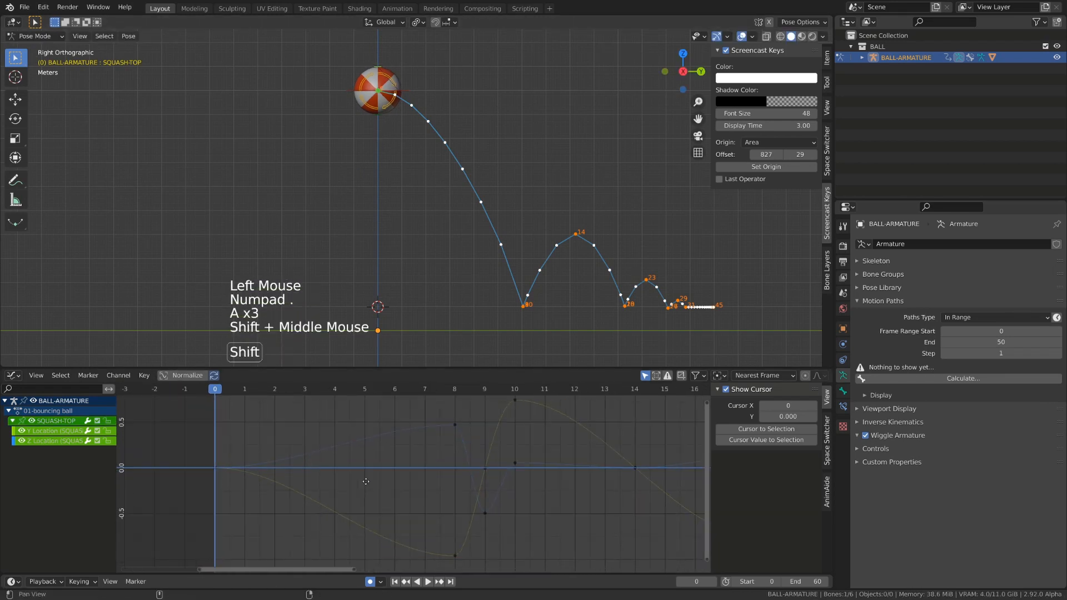
drag(189, 394, 292, 495)
Step: Calculate the SQUASH-TOP motion path for frames 0 to 50 at Heads, and scrub the fall to compare it with the ball's path
key(q)
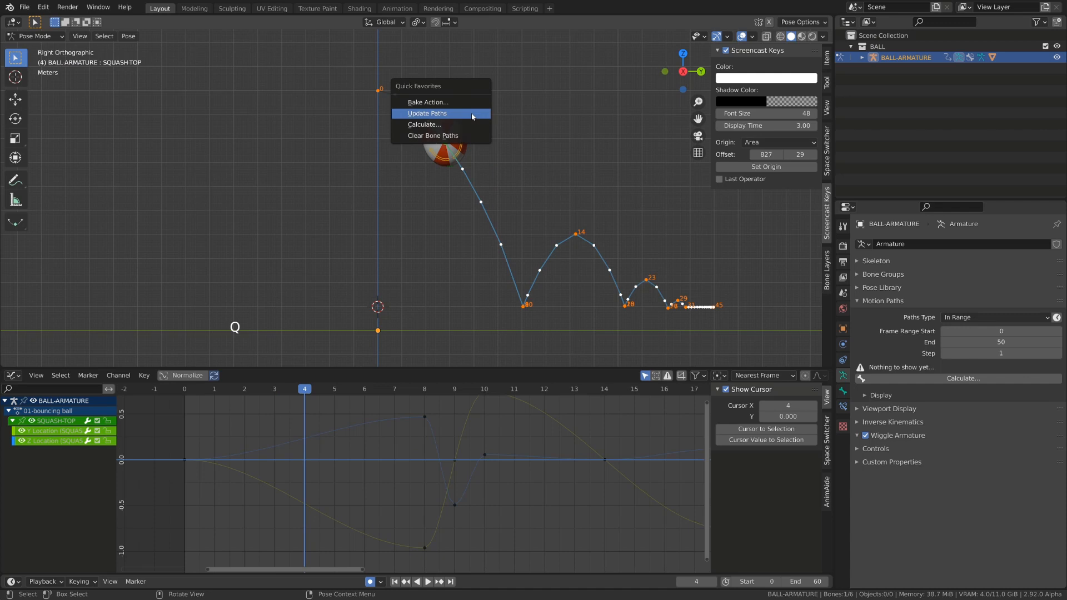
click(440, 125)
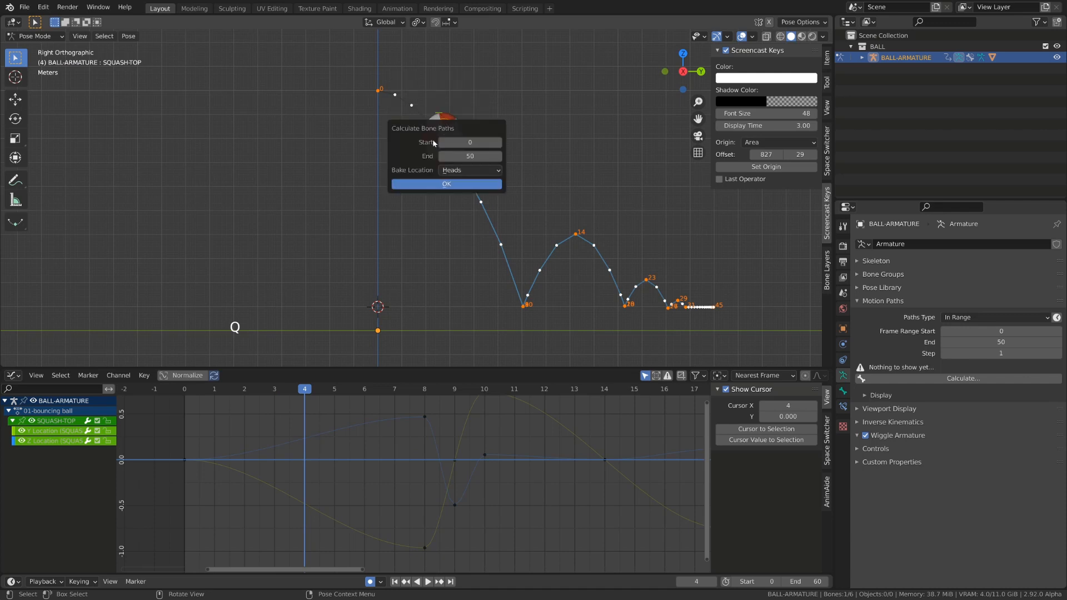
click(439, 183)
scroll(459, 246, up, 1)
shift+middle_drag(458, 246, 442, 257)
drag(311, 393, 328, 456)
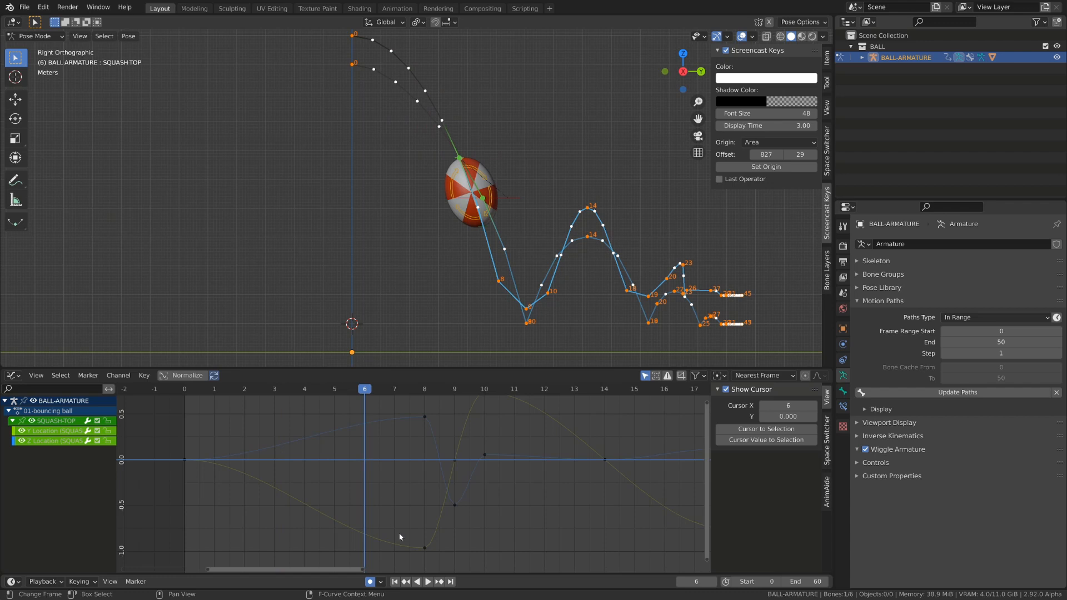
Step: Check the stretch at the start of the fall by scrubbing to frame 1, and hide the SQUASH-TOP Z Location curve
click(425, 548)
shift+middle_drag(375, 528, 374, 489)
click(175, 417)
click(188, 390)
drag(188, 391, 213, 391)
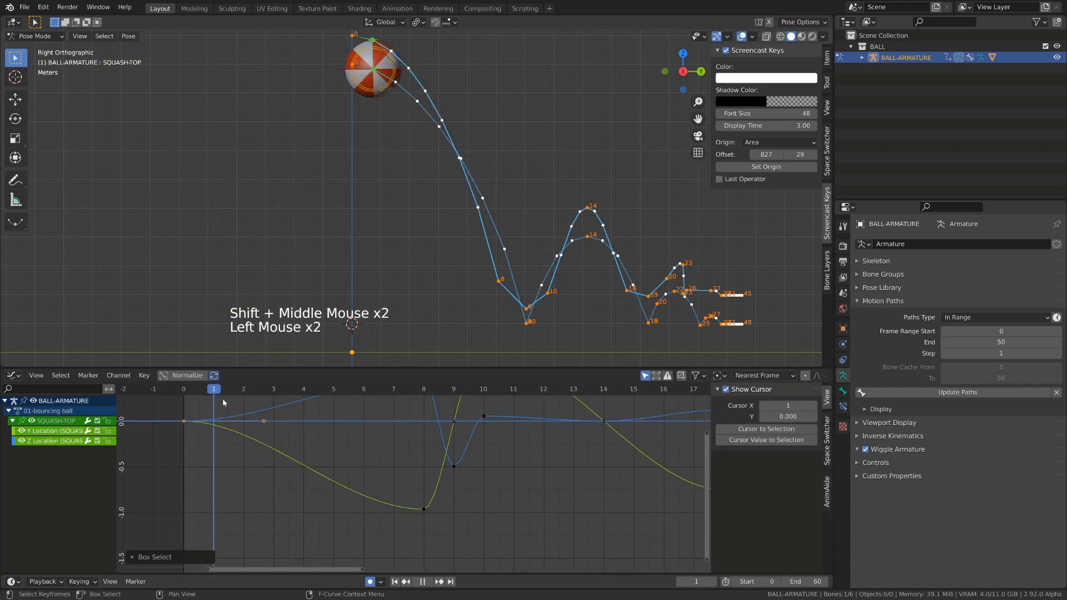
click(21, 441)
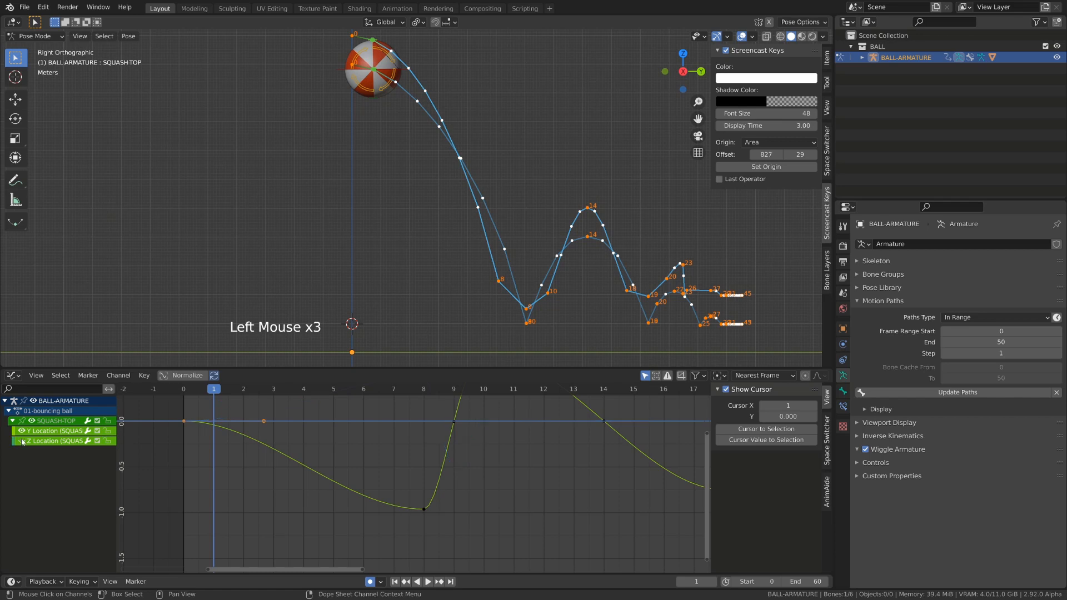
Step: Duplicate the SQUASH-TOP Y Location keyframe from frame 0 and place the copy at frame 2
click(183, 421)
key(shift+d)
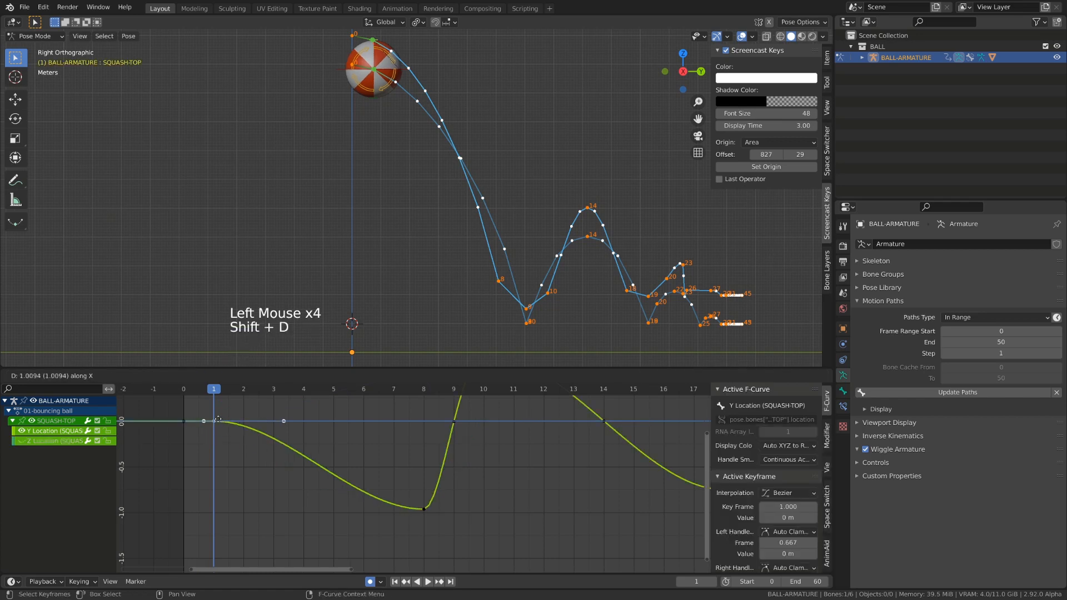
click(263, 421)
drag(266, 391, 275, 425)
key(g)
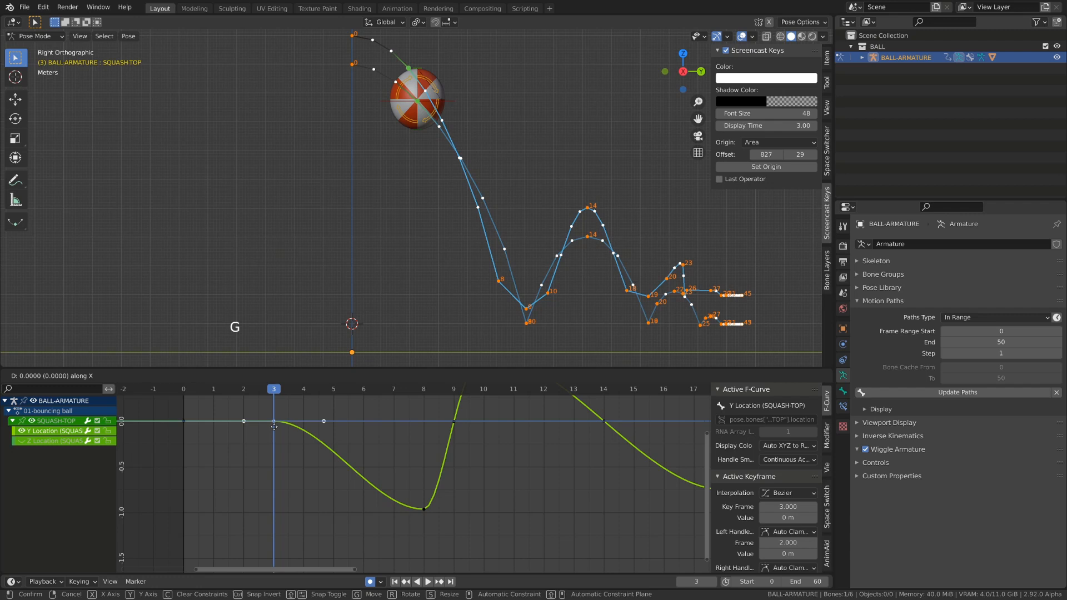
click(250, 427)
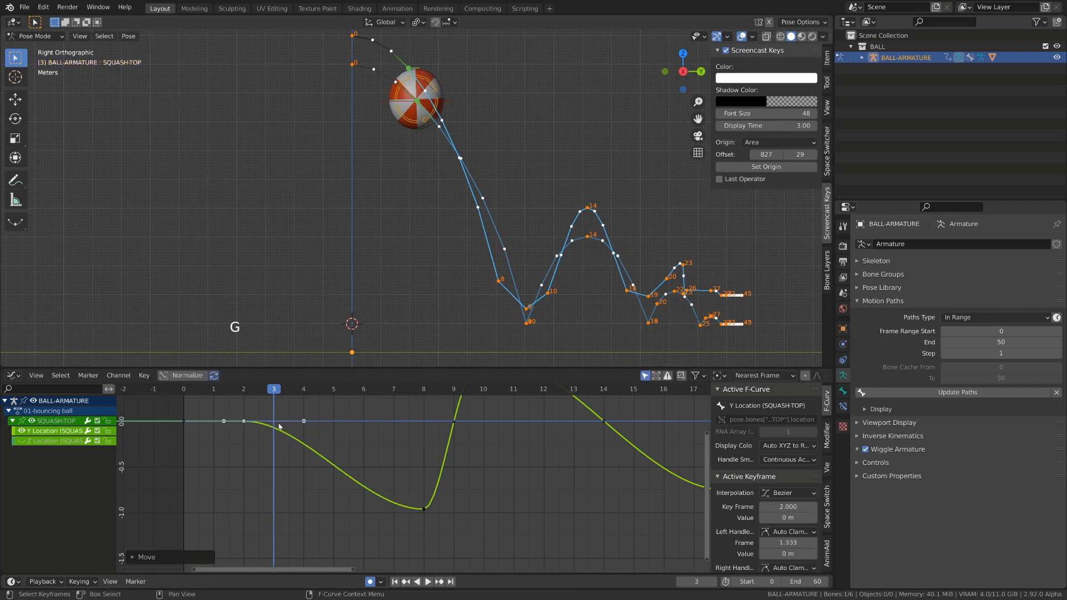
Step: Set the handles of the Y Location keyframe at frame 2 to Free and rotate its right handle downward
click(303, 425)
key(v)
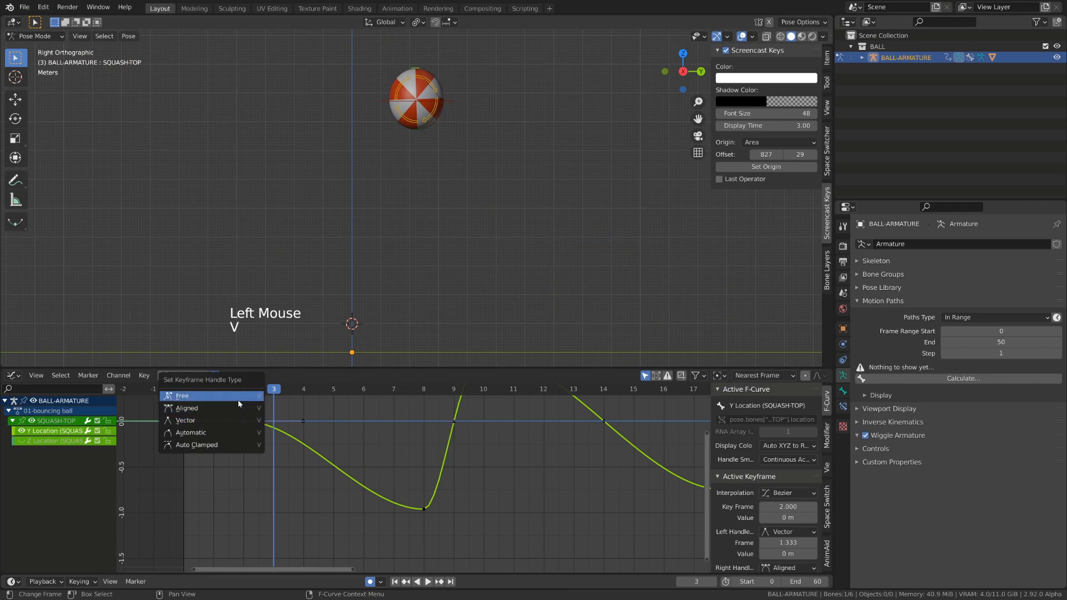
click(237, 397)
click(304, 422)
key(r)
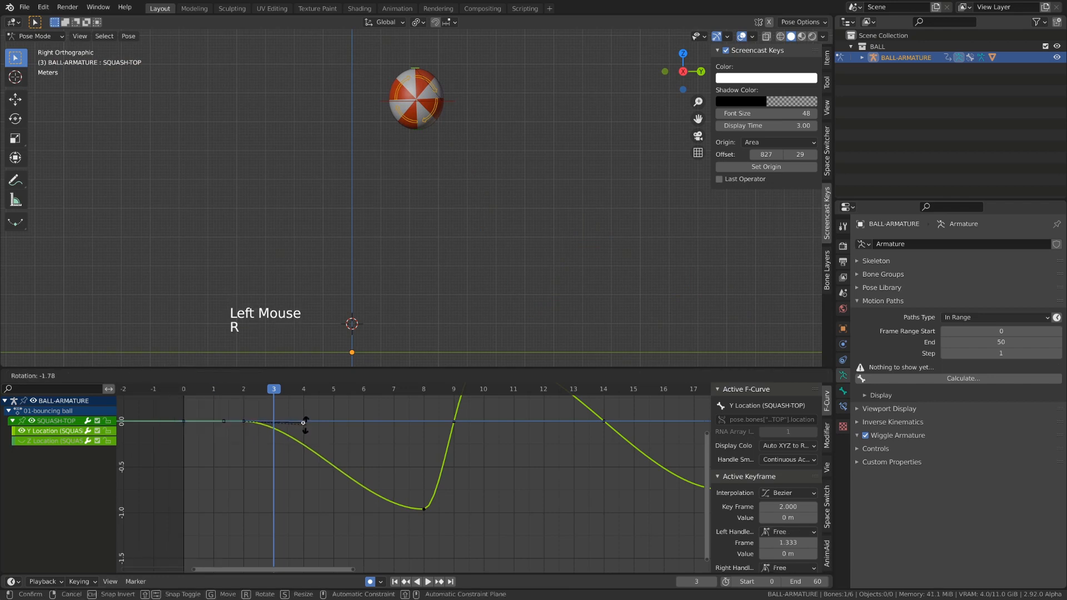
click(305, 439)
Step: Scrub through the fall from frame 1 past frame 6 to check how the stretch builds up
scroll(304, 440, down, 2)
drag(243, 391, 362, 420)
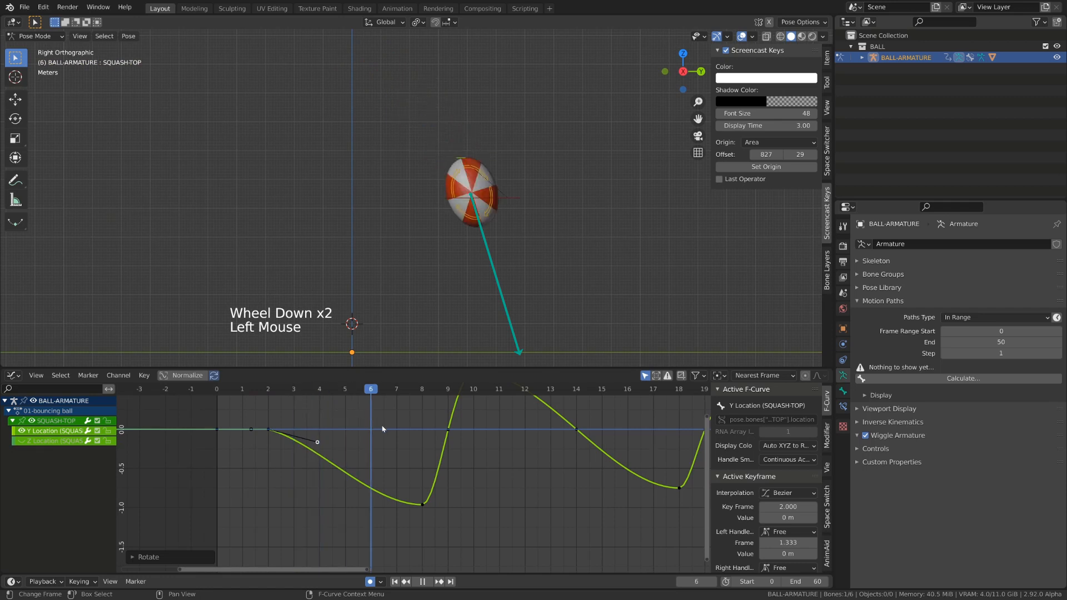
drag(382, 429, 444, 462)
Step: Show the SQUASH-TOP Z Location curve and set the handles of its keyframe at frame 9 to Vector
click(22, 441)
shift+middle_drag(480, 455, 420, 470)
click(320, 474)
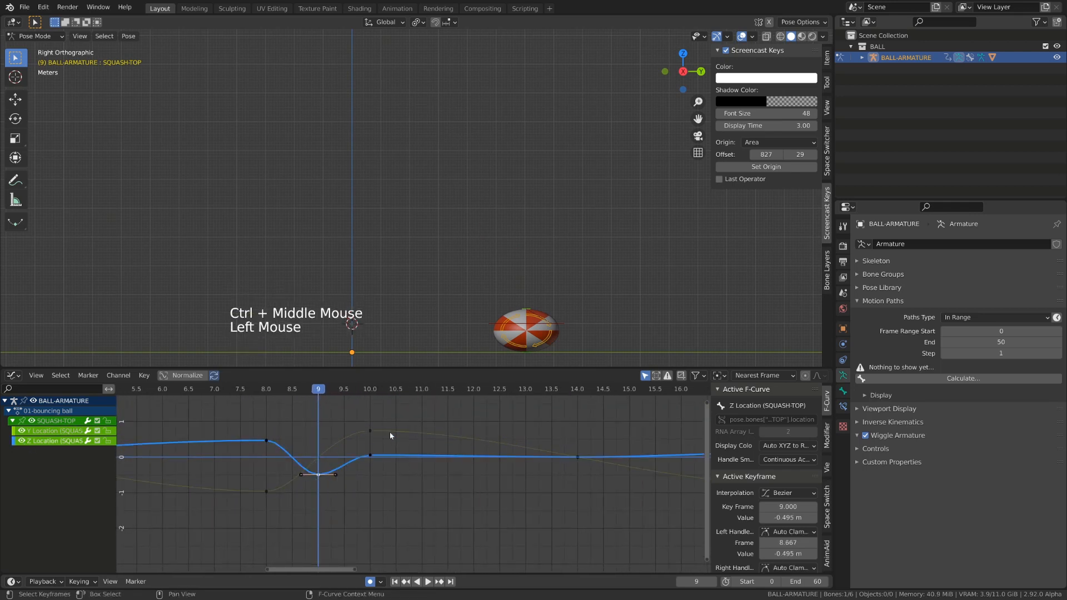
key(v)
click(294, 484)
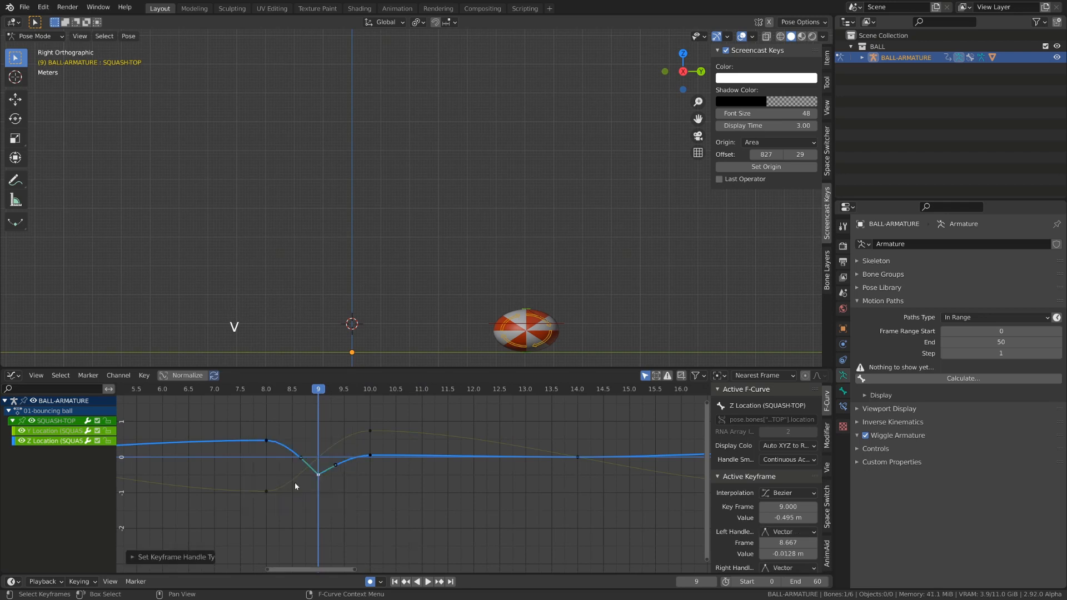
Step: Scrub from frame 9 to frame 14 to check the ball's shape between the squash and the bounce peak
drag(318, 390, 579, 396)
shift+middle_drag(543, 454, 388, 438)
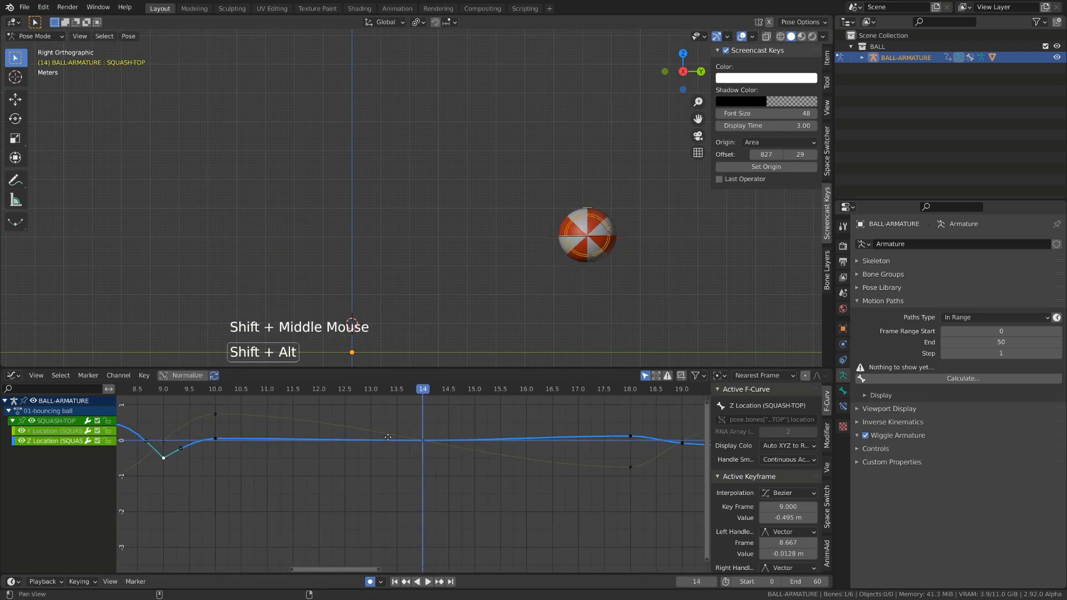
scroll(388, 437, down, 4)
mouse_move(395, 398)
mouse_down()
mouse_move(467, 393)
mouse_move(390, 393)
mouse_up()
click(563, 243)
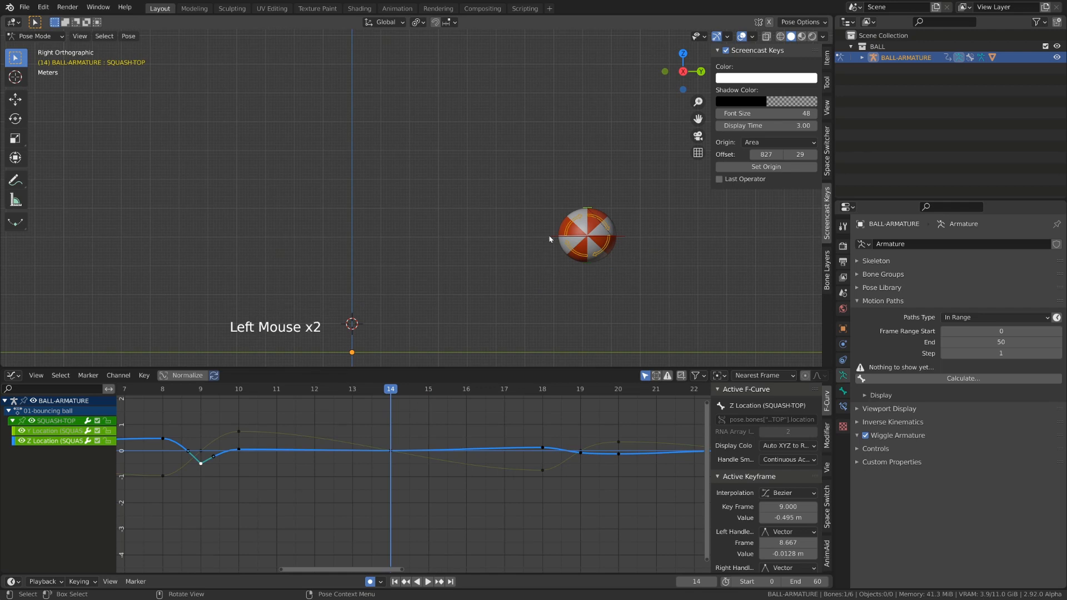
Step: Calculate the ROOT bone's motion path for frames 0 to 50 at the bone heads, and reselect the SQUASH-TOP bone
key(q)
click(501, 225)
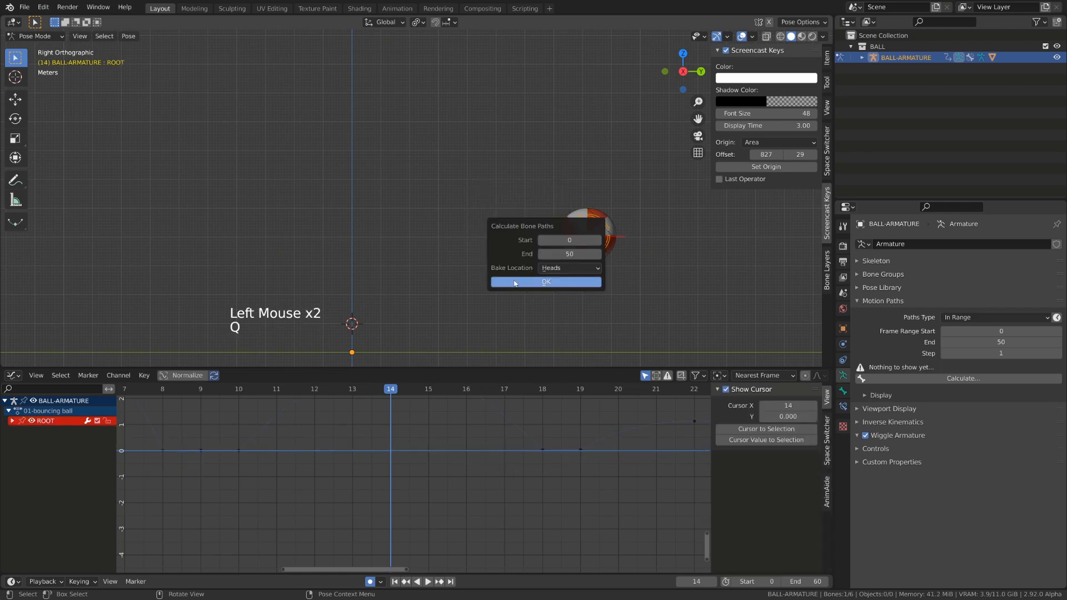
click(544, 278)
click(592, 210)
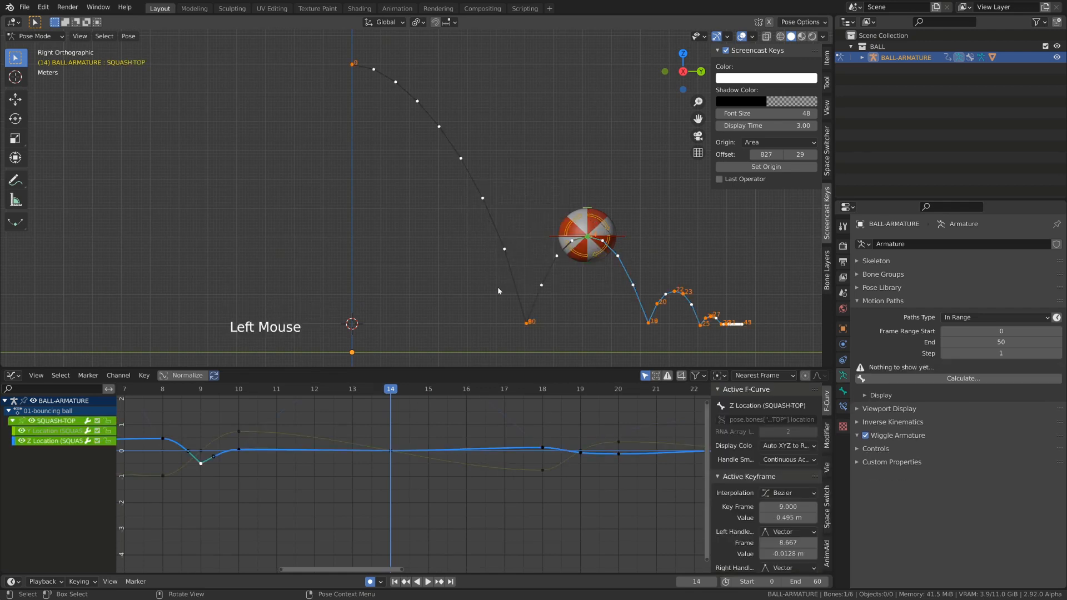
Step: Raise the SQUASH-TOP Y Location keyframe at frame 18 to about -0.569 m and check the shape at frame 19
drag(353, 399, 538, 462)
shift+scroll(538, 463, up, 5)
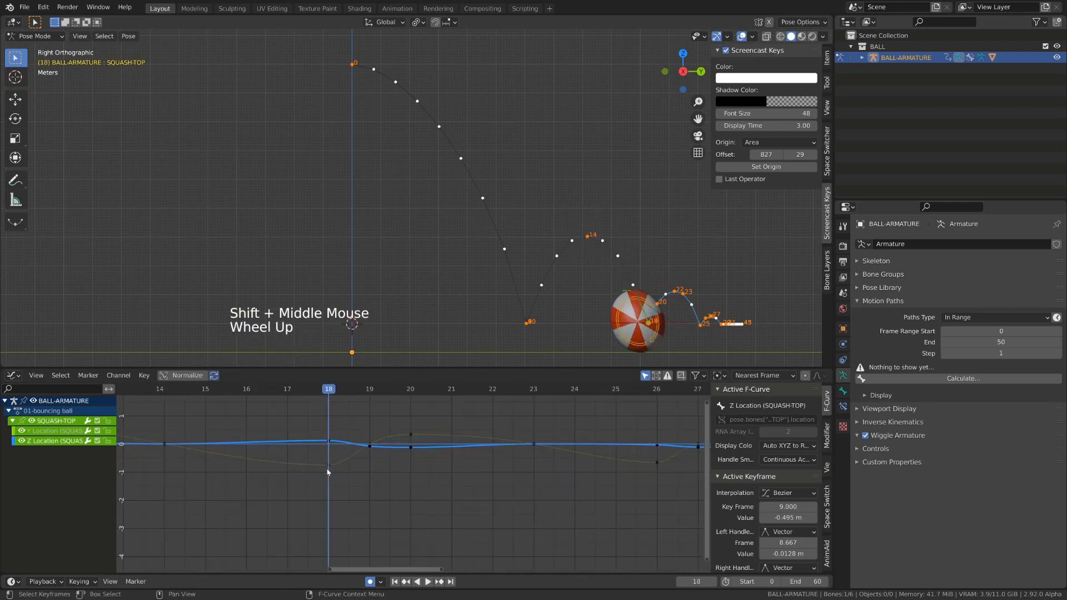
click(295, 461)
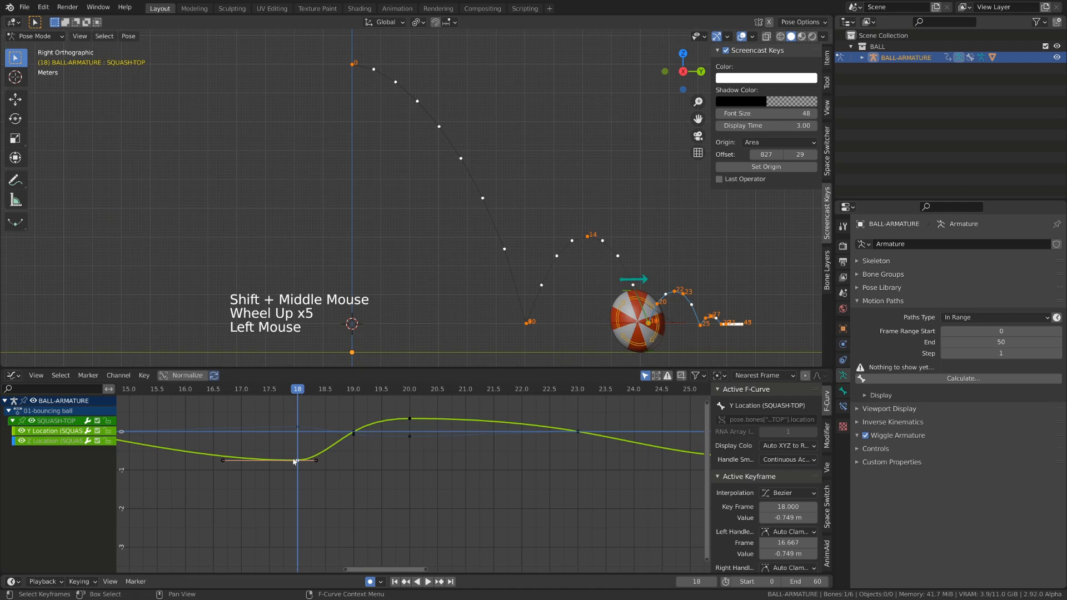
key(g)
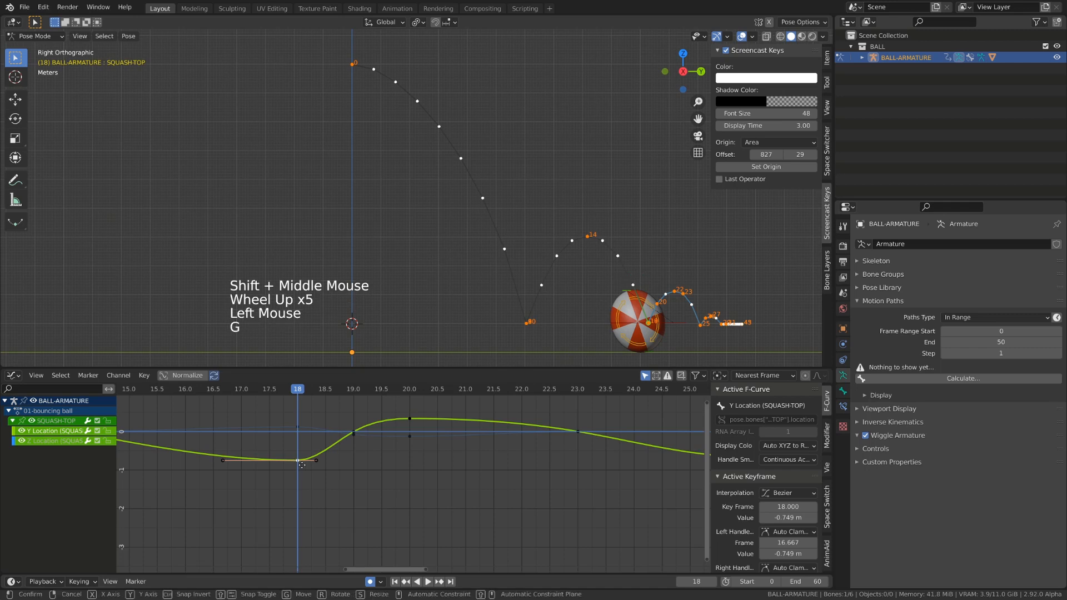
shift+click(309, 398)
drag(300, 390, 357, 433)
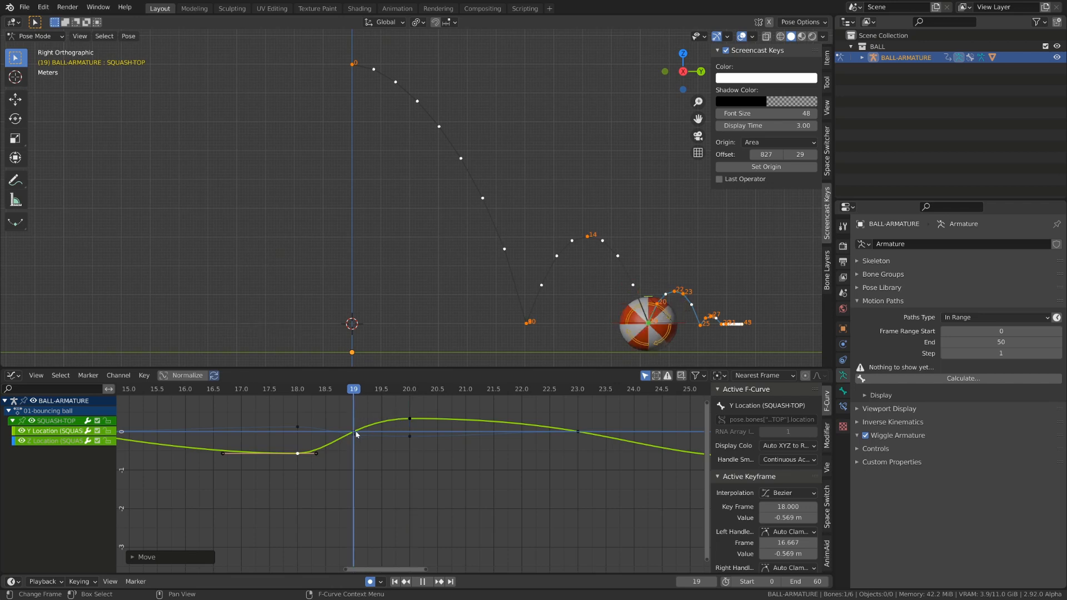
Step: Change the handle type of the SQUASH-TOP Z Location keyframe at frame 19 and select the Y Location keyframe there
scroll(358, 436, up, 3)
shift+middle_drag(358, 437, 425, 466)
click(424, 450)
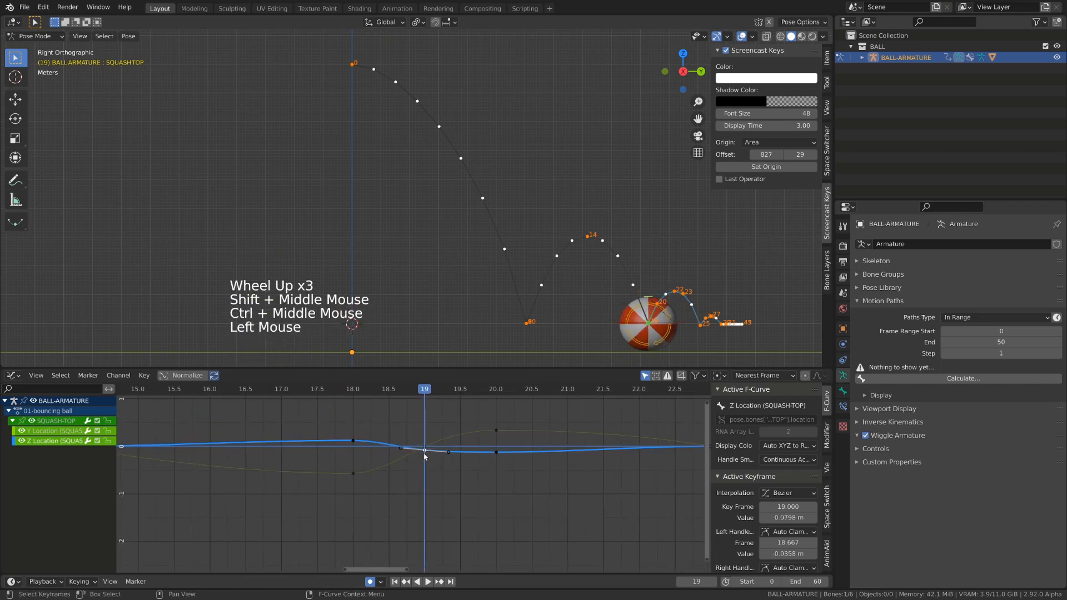
key(v)
click(425, 456)
click(425, 453)
scroll(425, 449, down, 5)
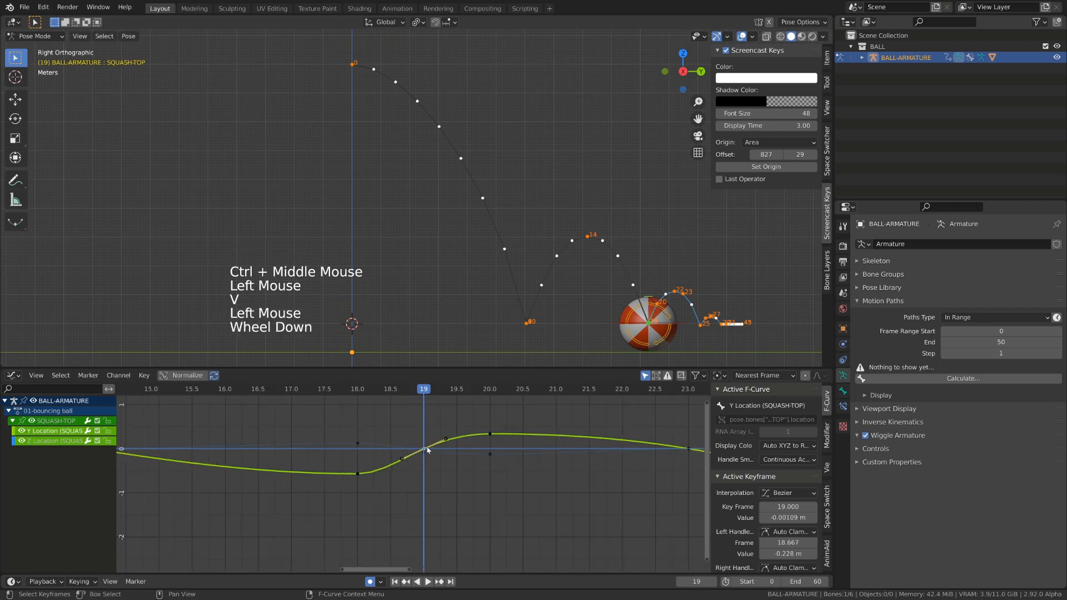
Step: Check the ball up to frame 20 and slightly lower the SQUASH-TOP Y Location keyframe there
click(385, 392)
drag(385, 400, 462, 416)
click(469, 446)
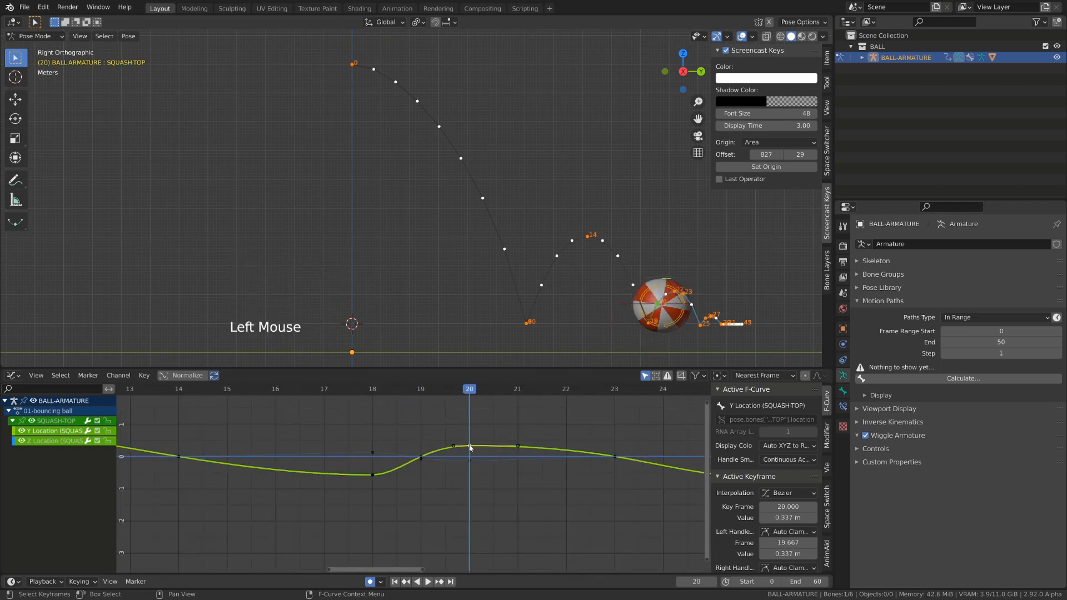
key(g)
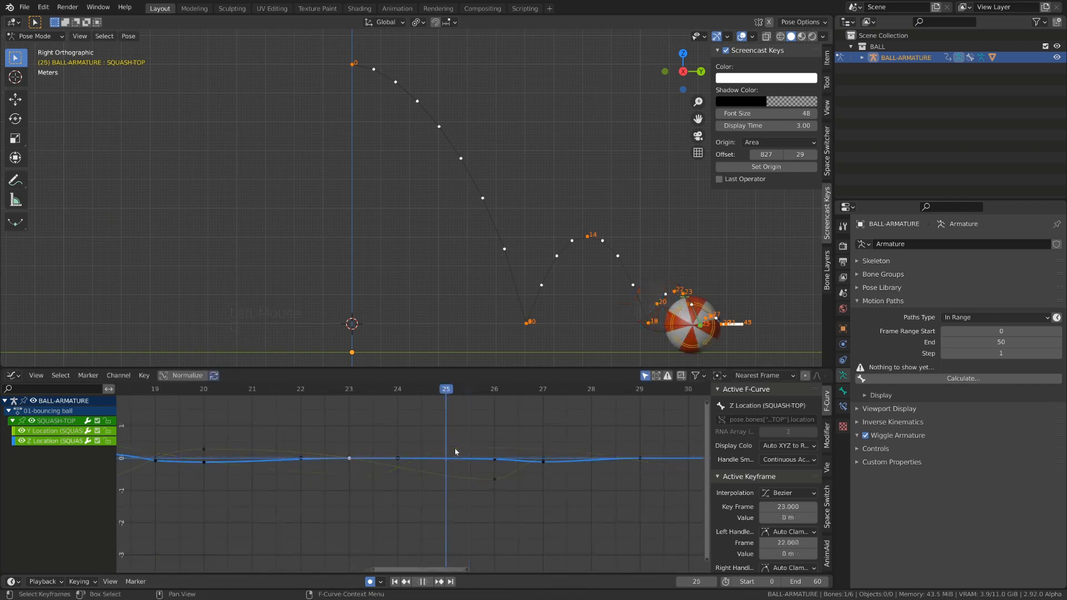
Step: Move all SQUASH-TOP keyframes from frame 26 onward one frame earlier, so the first ones sit at frame 25
drag(456, 449, 661, 518)
key(g)
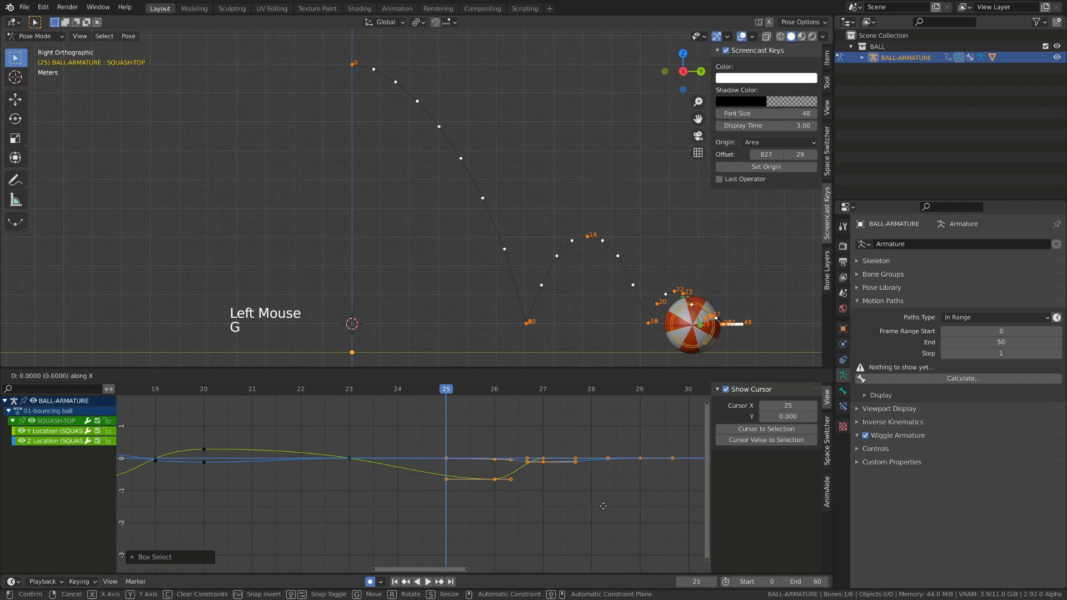
click(573, 509)
drag(300, 391, 431, 431)
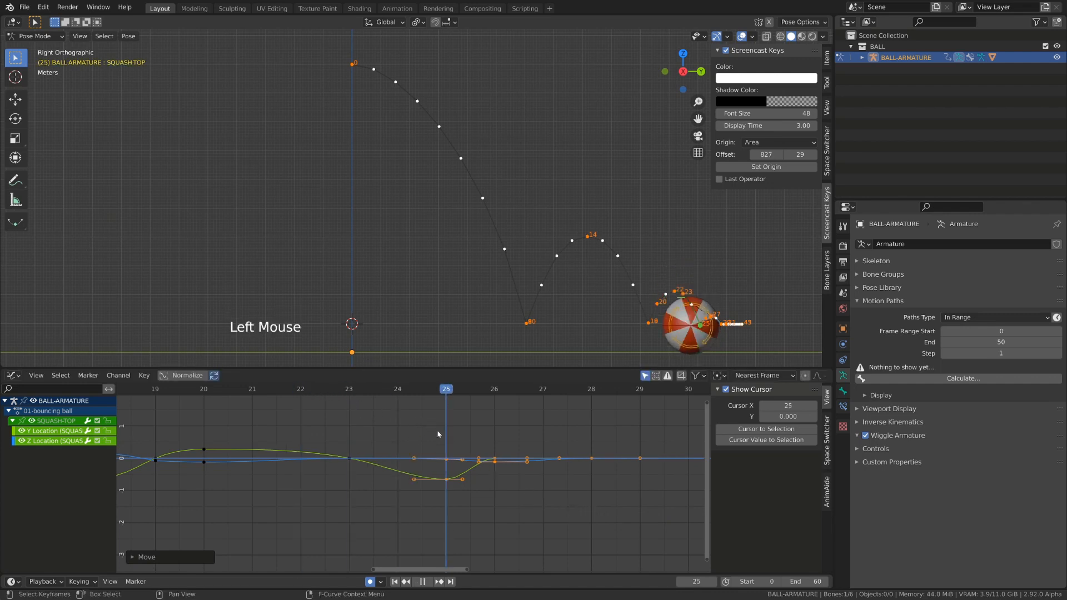
Step: Compare the values of the SQUASH-TOP Y Location keyframes at frames 25 and 18
scroll(439, 435, down, 4)
shift+middle_drag(439, 435, 514, 466)
click(523, 465)
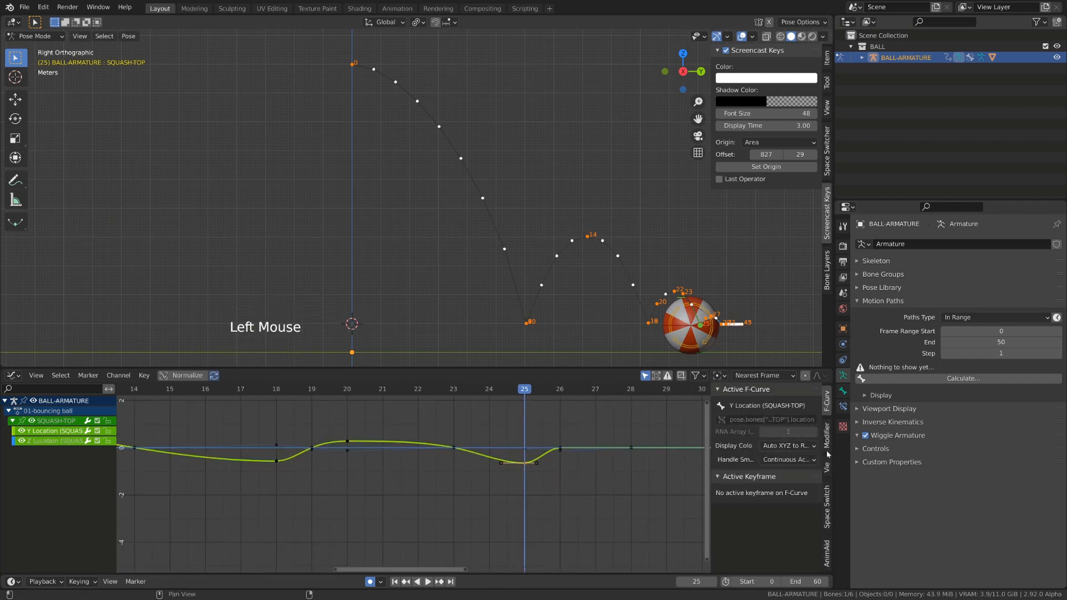
double_click(526, 466)
scroll(617, 444, up, 8)
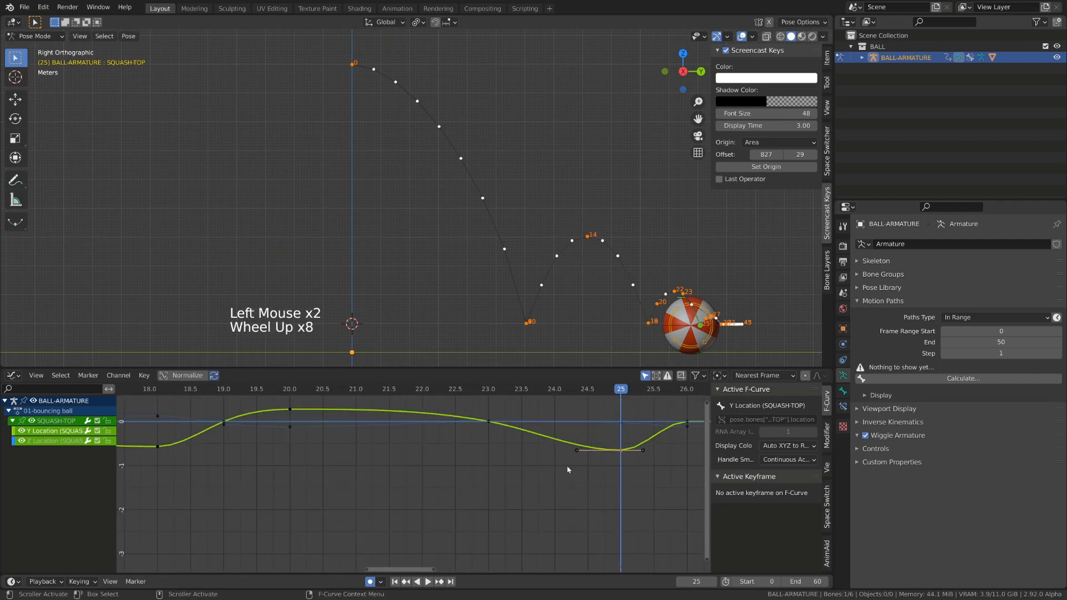
shift+middle_drag(617, 445, 458, 439)
click(459, 439)
click(457, 466)
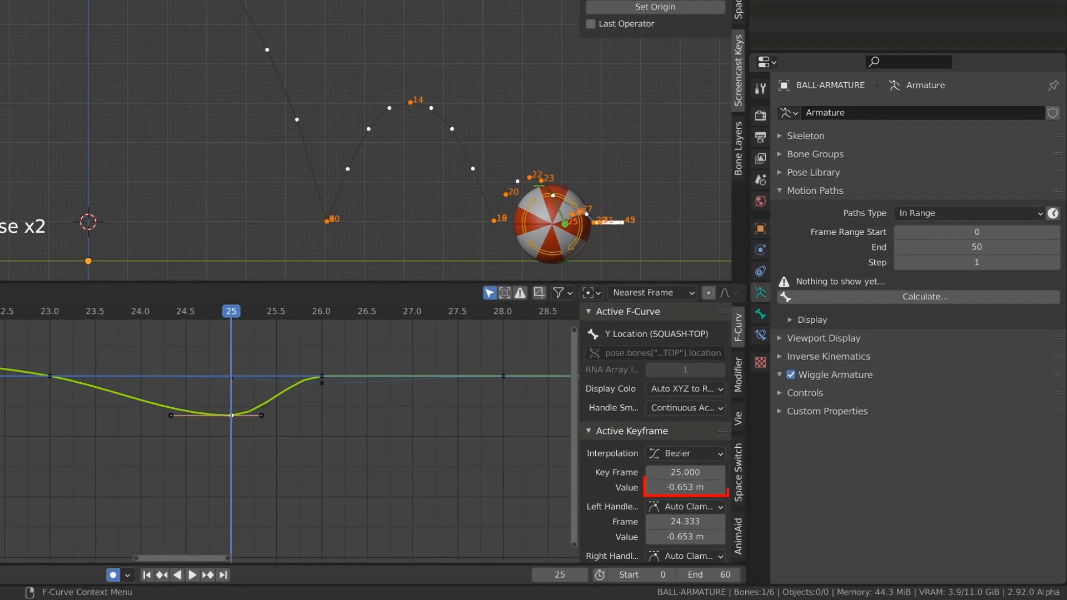
shift+middle_drag(231, 415, 443, 406)
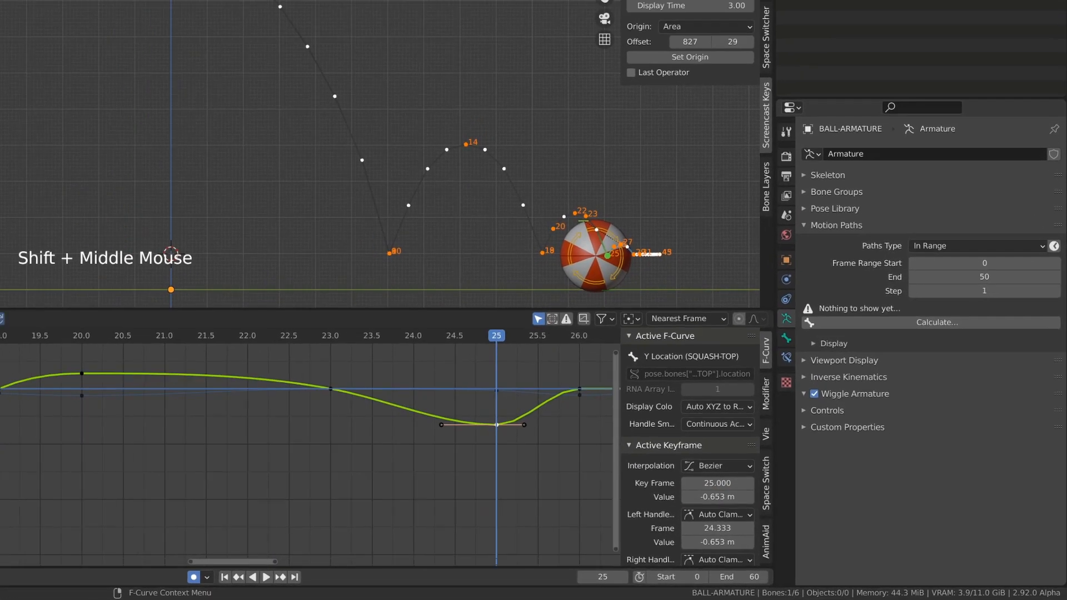
click(72, 443)
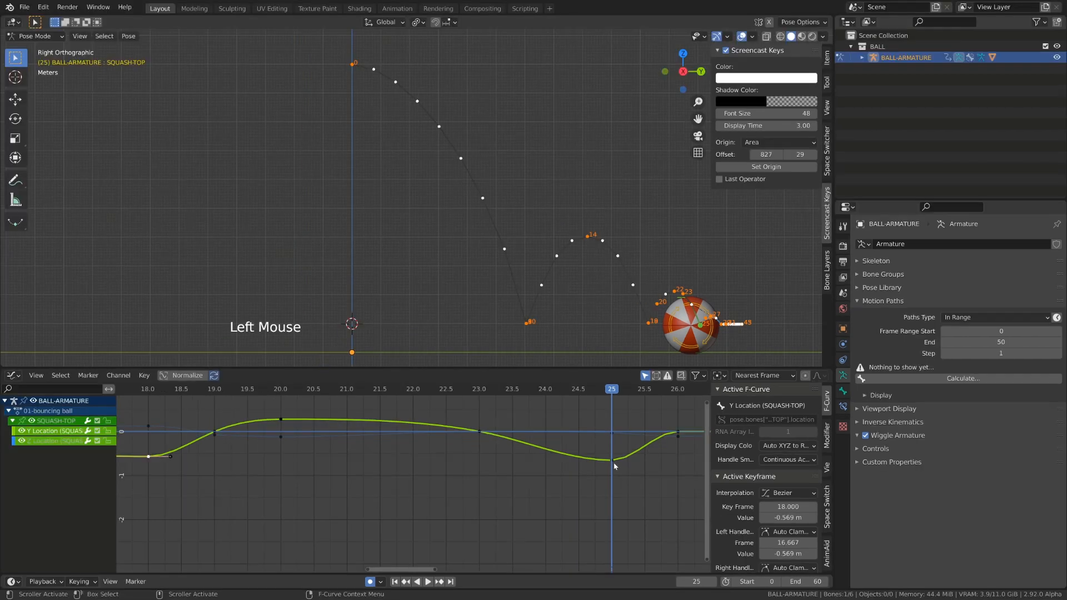
Step: Raise the SQUASH-TOP Y Location keyframe at frame 25 to about -0.256 m
click(574, 448)
key(g)
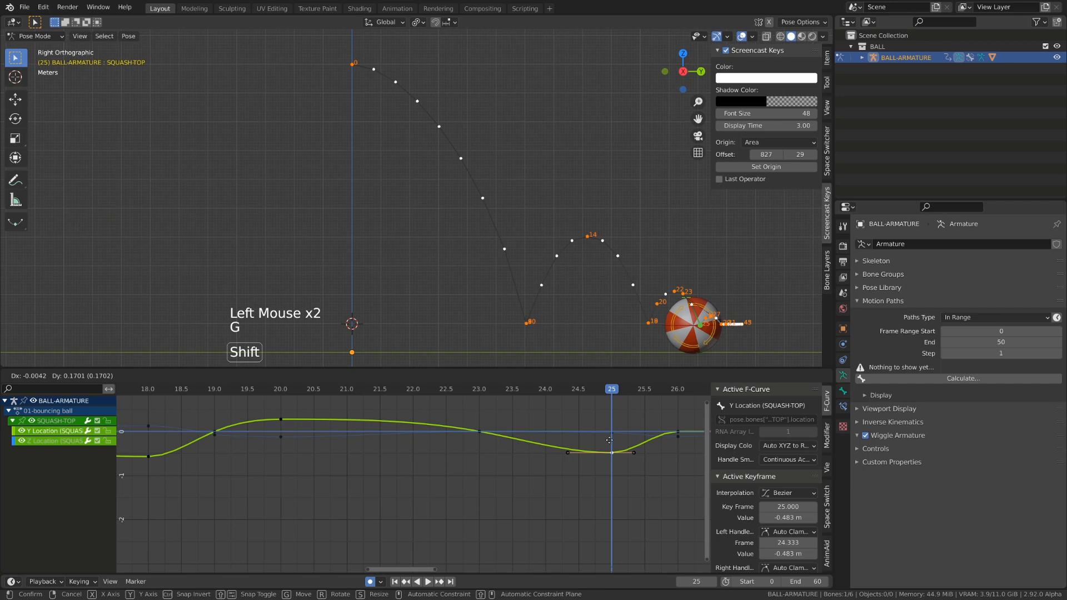
click(591, 529)
scroll(567, 487, down, 2)
shift+middle_drag(567, 486, 532, 487)
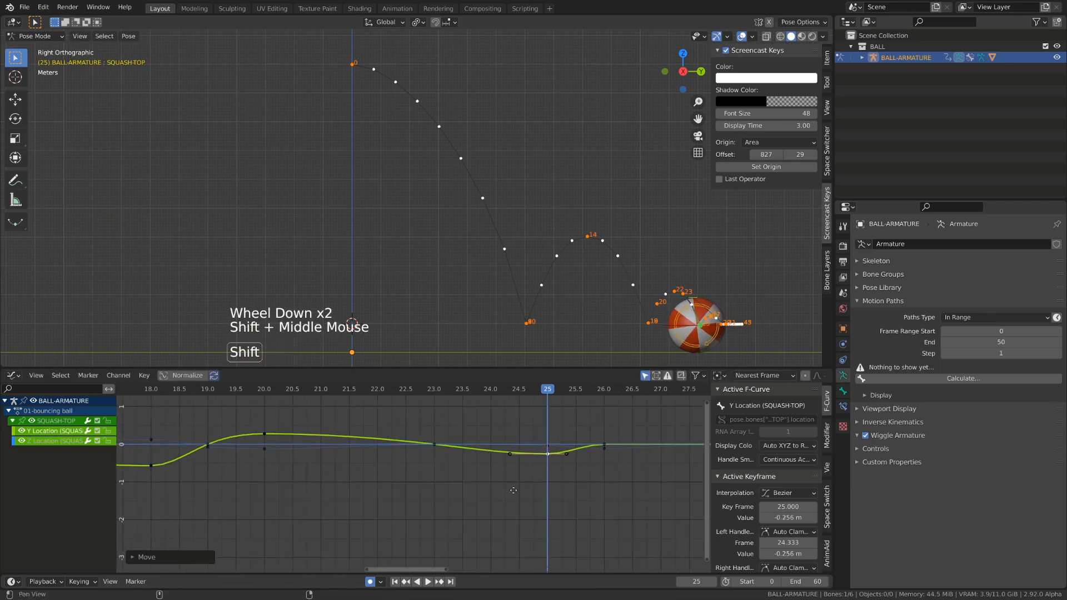
Step: Delete the SQUASH-TOP location keyframes at frame 26
scroll(531, 487, up, 4)
click(494, 391)
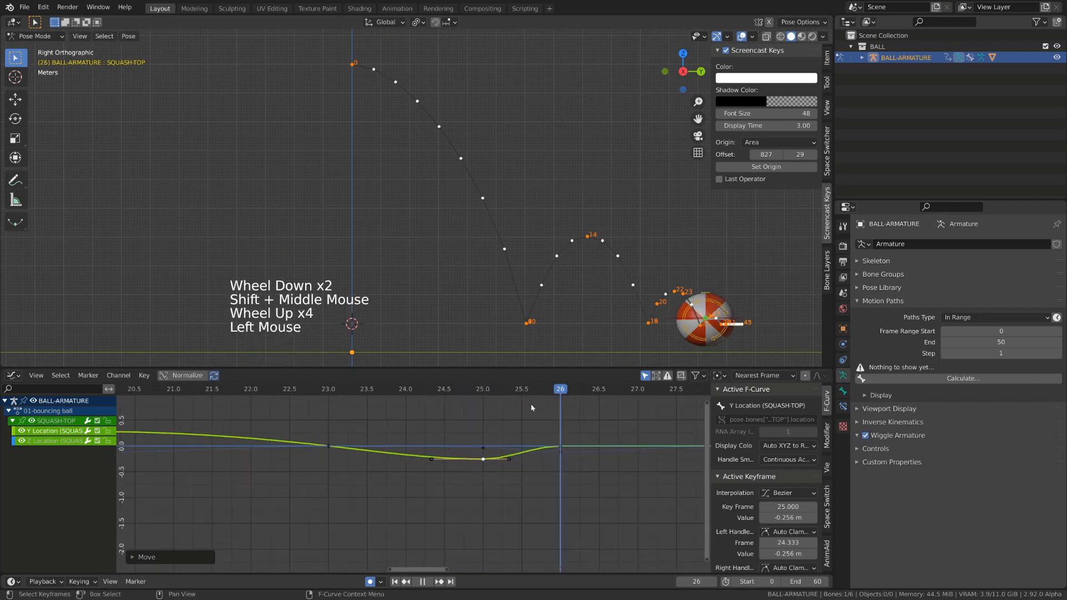
click(560, 452)
key(x)
click(560, 452)
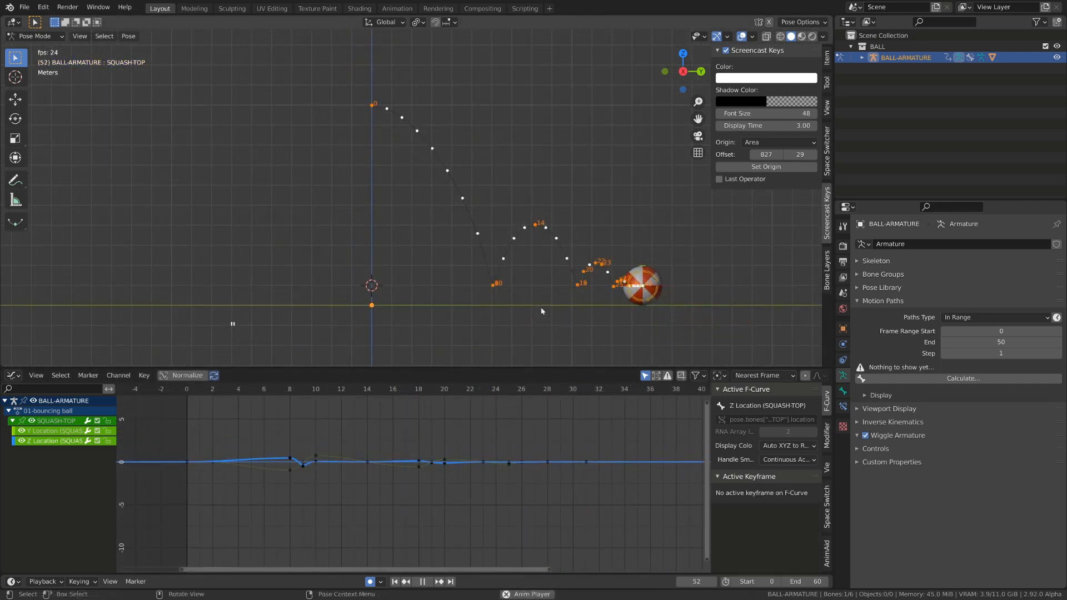
Step: Review the animation playback with the viewport overlays hidden, stop it, and save the file
key(shift+alt+z)
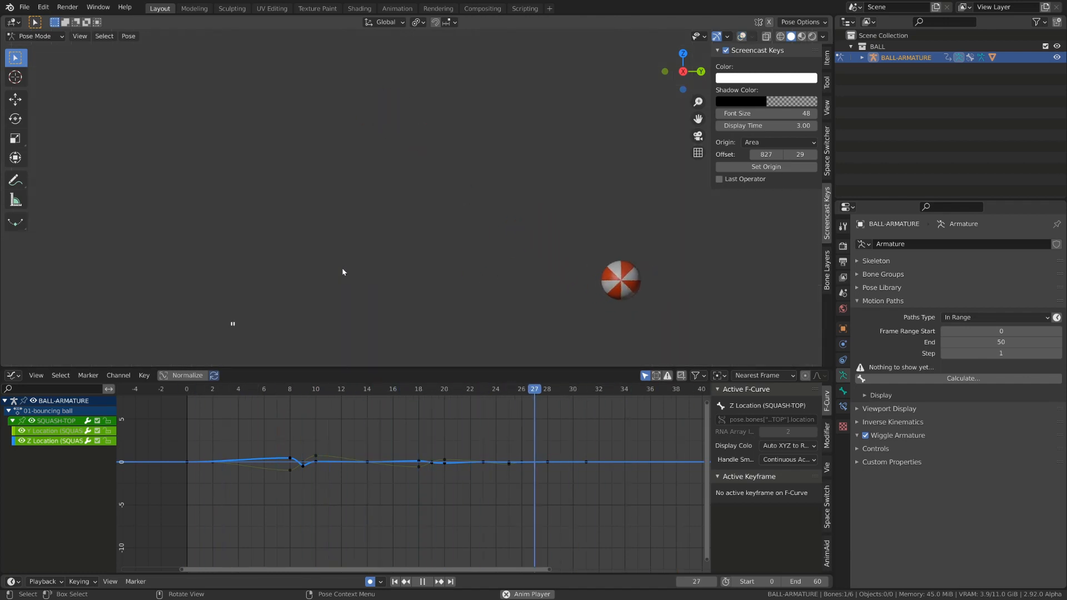
key(space)
key(ctrl+s)
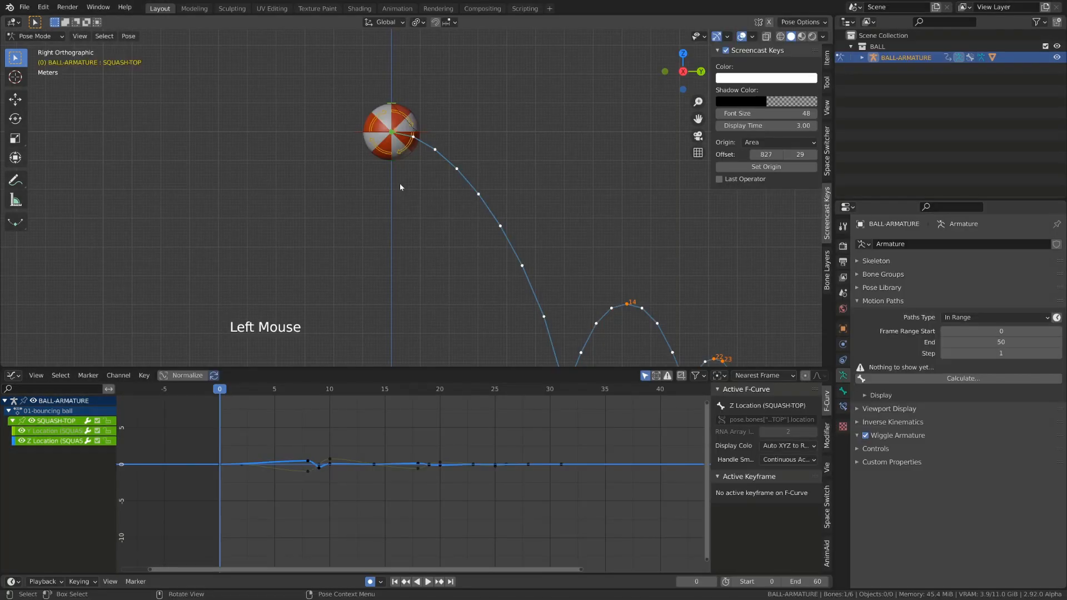
Step: Select the SQUASH-BOTTOM bone, frame all its keyframes, and normalize the displayed curves
click(392, 161)
drag(271, 441, 601, 514)
key(KP_Decimal)
scroll(525, 529, down, 5)
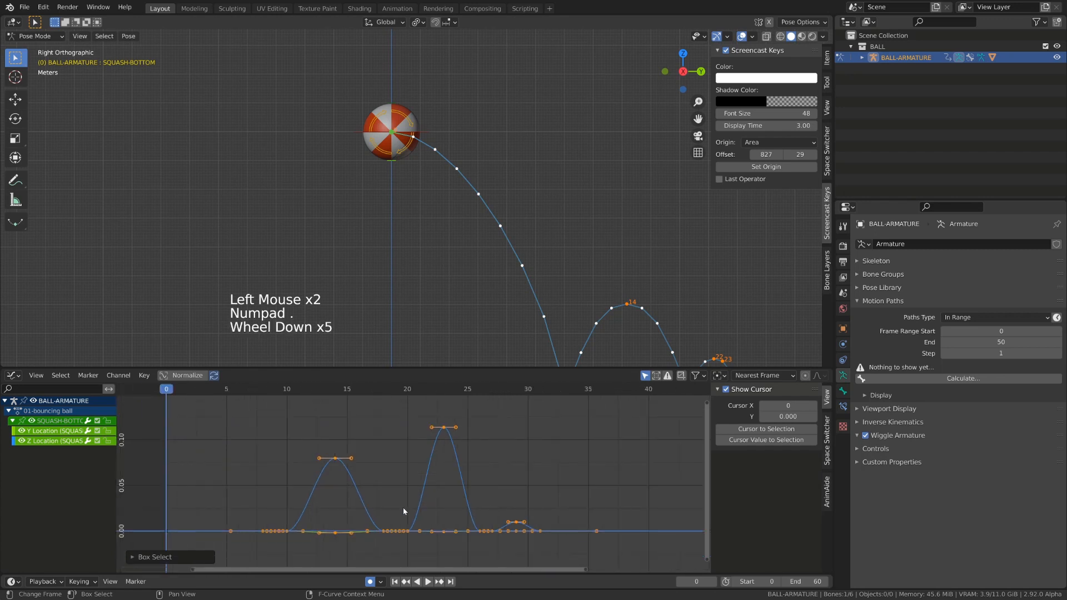
click(184, 376)
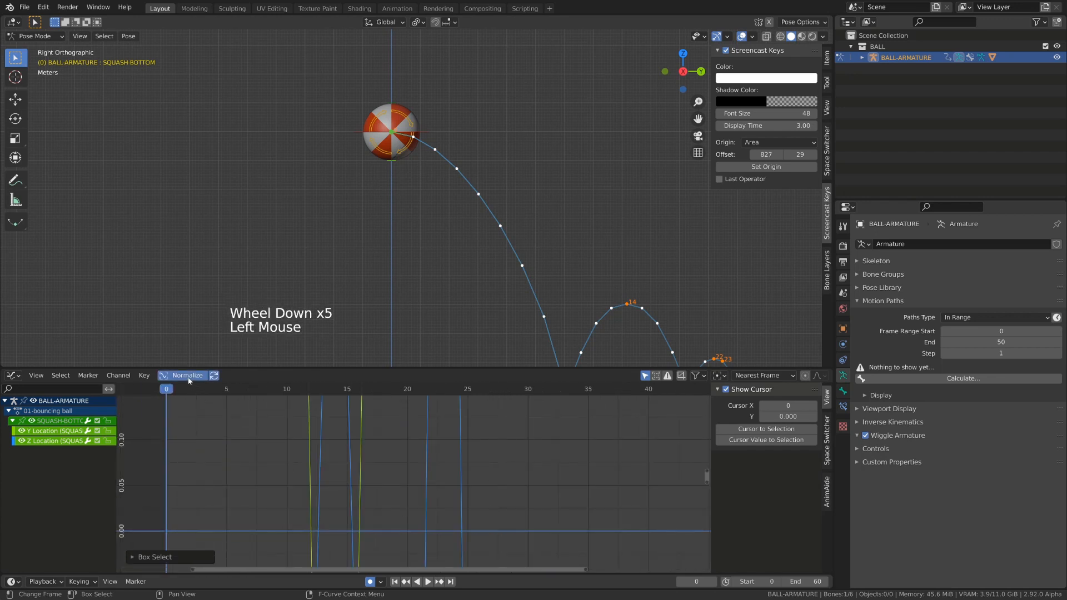
scroll(382, 475, down, 3)
scroll(382, 474, down, 2)
ctrl+middle_drag(383, 475, 267, 401)
scroll(347, 443, up, 5)
Step: Scrub the animation up to frame 14 to check how the SQUASH-BOTTOM curves affect the ball's shape
key(a)
key(a)
key(a)
drag(263, 395, 294, 392)
scroll(369, 300, down, 2)
shift+middle_drag(369, 300, 379, 214)
scroll(342, 444, up, 3)
drag(285, 394, 332, 425)
shift+middle_drag(332, 425, 325, 418)
ctrl+middle_drag(325, 418, 310, 404)
drag(326, 392, 424, 429)
Step: Delete the SQUASH-BOTTOM Y Location keyframe at the bounce peak on frame 14
click(421, 512)
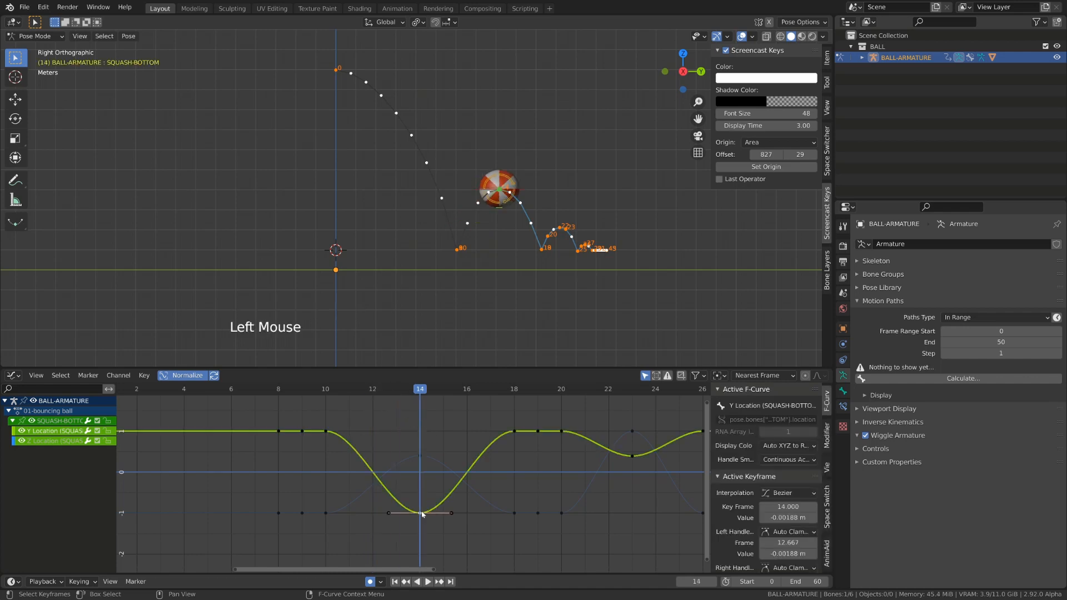
shift+middle_drag(511, 281, 419, 300)
scroll(420, 300, up, 3)
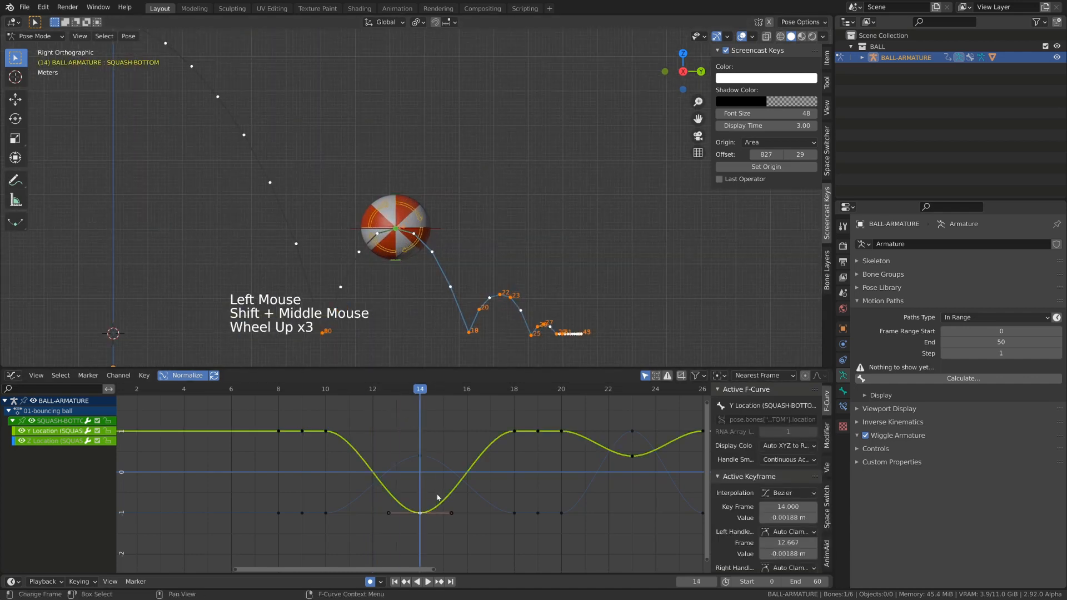
key(g)
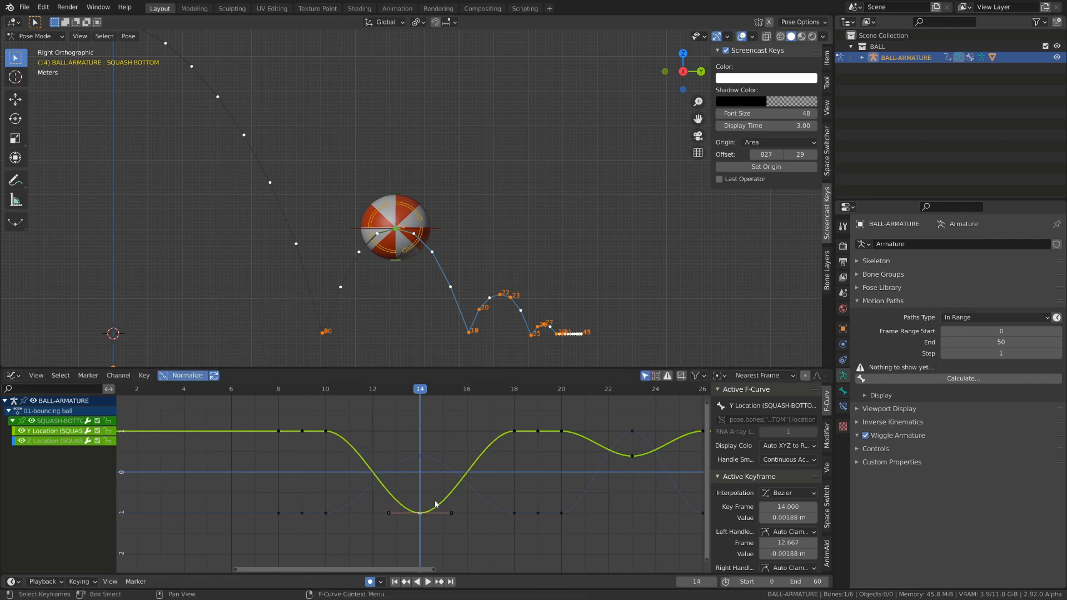
drag(420, 391, 418, 459)
scroll(449, 458, down, 3)
key(x)
click(449, 455)
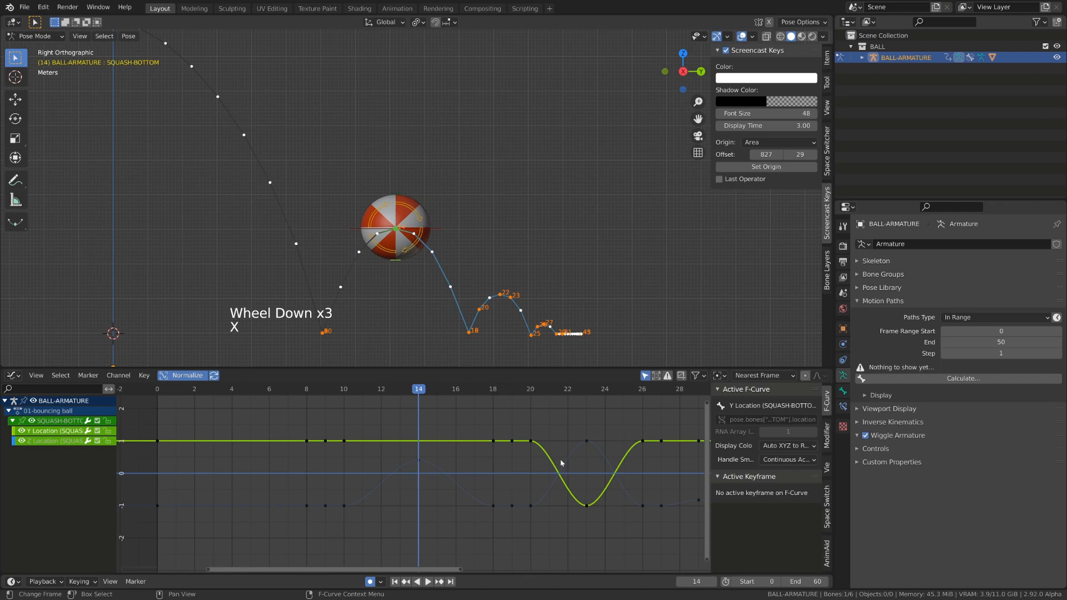
Step: Delete the SQUASH-BOTTOM Y Location keyframe at frame 23
click(589, 504)
click(590, 510)
scroll(589, 509, down, 3)
shift+middle_drag(589, 509, 496, 460)
scroll(496, 460, up, 1)
scroll(496, 460, up, 8)
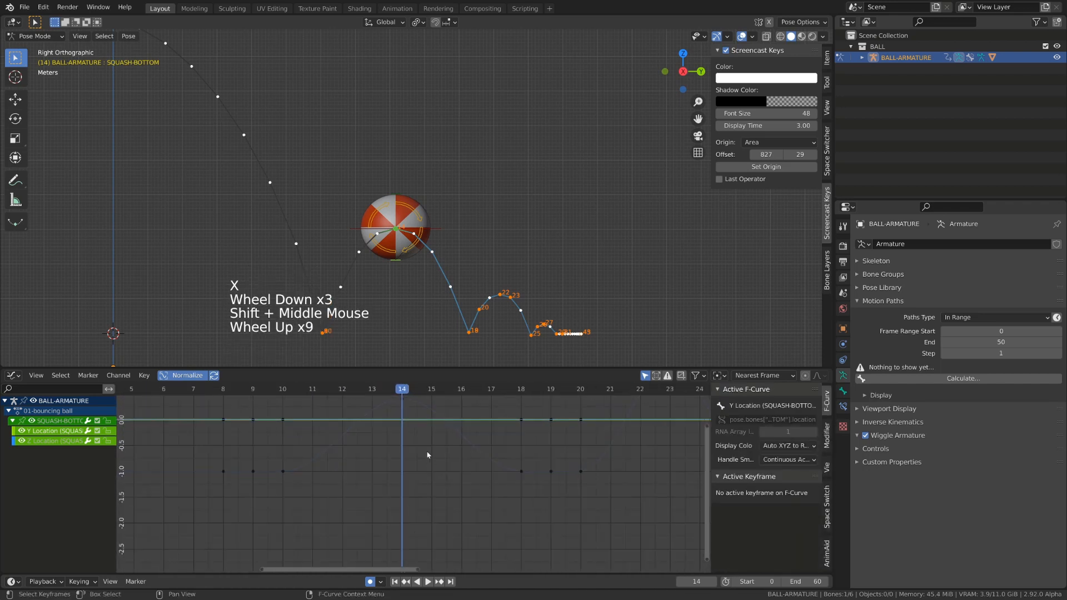
Step: Move the SQUASH-BOTTOM Z Location keyframe from frame 10 to frame 12
click(402, 400)
drag(287, 391, 313, 414)
drag(274, 453, 313, 491)
key(g)
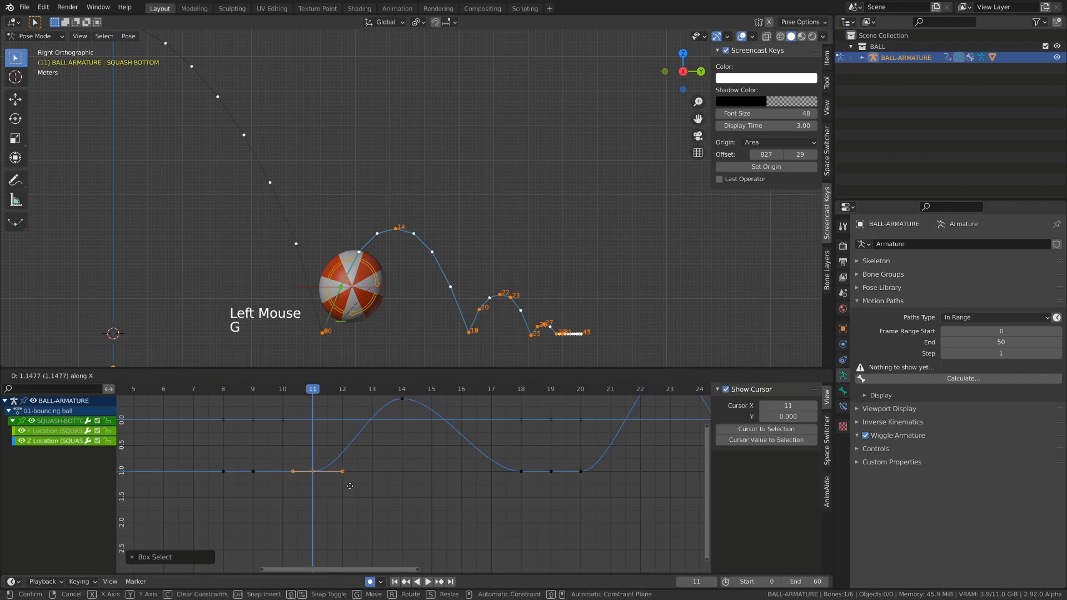
click(364, 484)
Step: Move the SQUASH-BOTTOM Z Location keyframe from frame 18 to frame 16
drag(343, 393, 459, 414)
click(521, 471)
key(g)
click(479, 492)
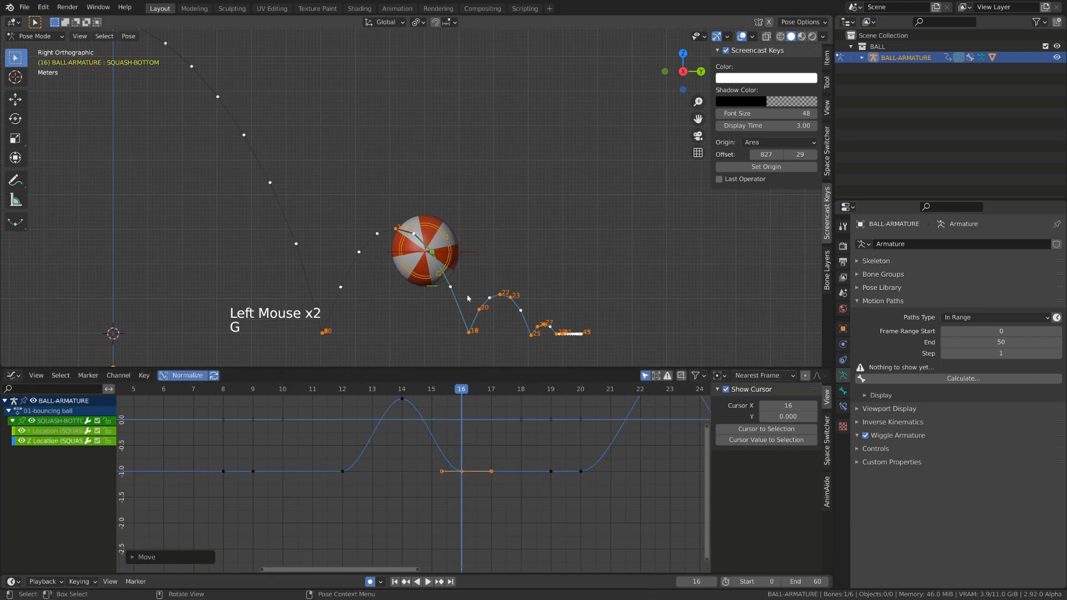
Step: Hide the viewport overlays and step back and forth through frames 9 to 18 to check the ball's shape around the bounce peak
key(shift+alt+z)
key(Left)
key(Left)
key(Left)
key(Left)
key(Left)
key(Left)
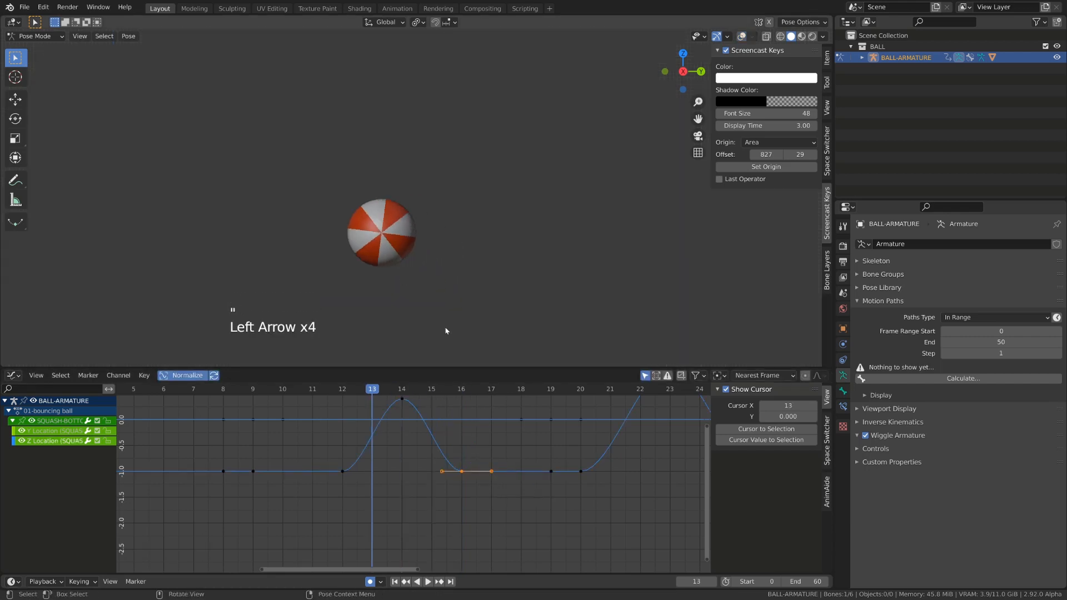
key(Left)
key(Right)
key(Right)
key(Right)
key(Right)
key(Right)
key(Right)
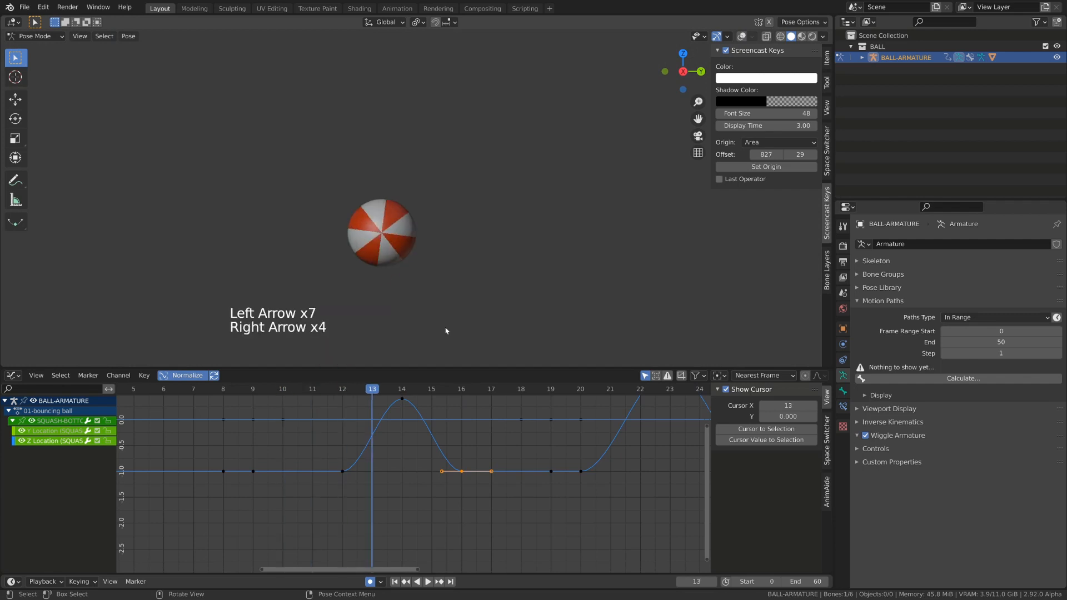
key(Left)
key(Left)
key(Left)
key(Left)
key(Left)
key(Left)
key(Left)
key(Left)
key(Left)
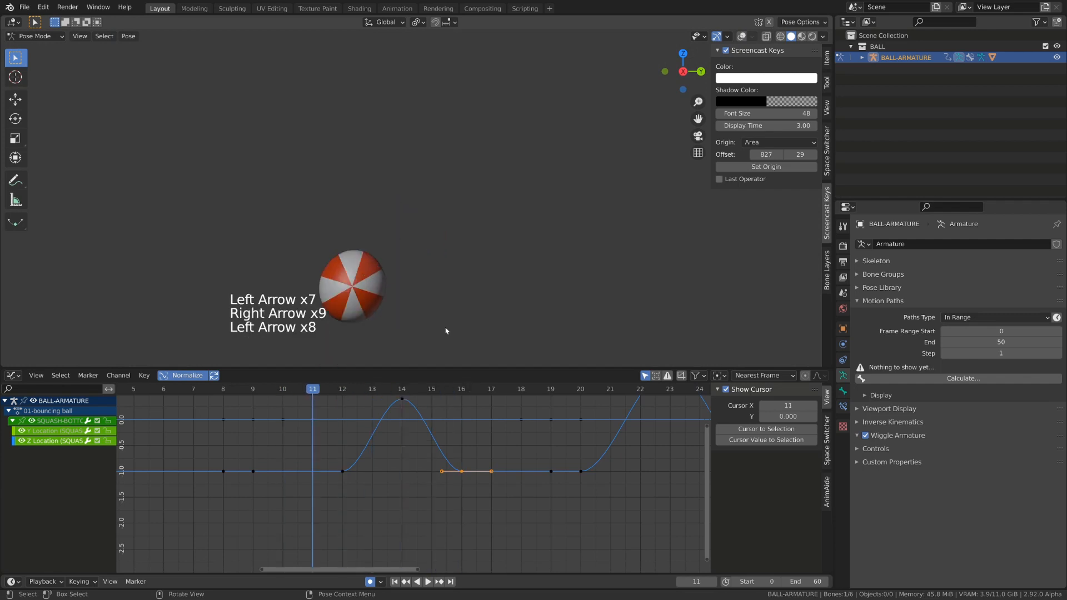
Step: Step through the frames around the first bounce and examine the Z Location stretch peak at frame 14
key(Right)
key(Right)
key(Right)
key(Right)
key(Right)
key(Right)
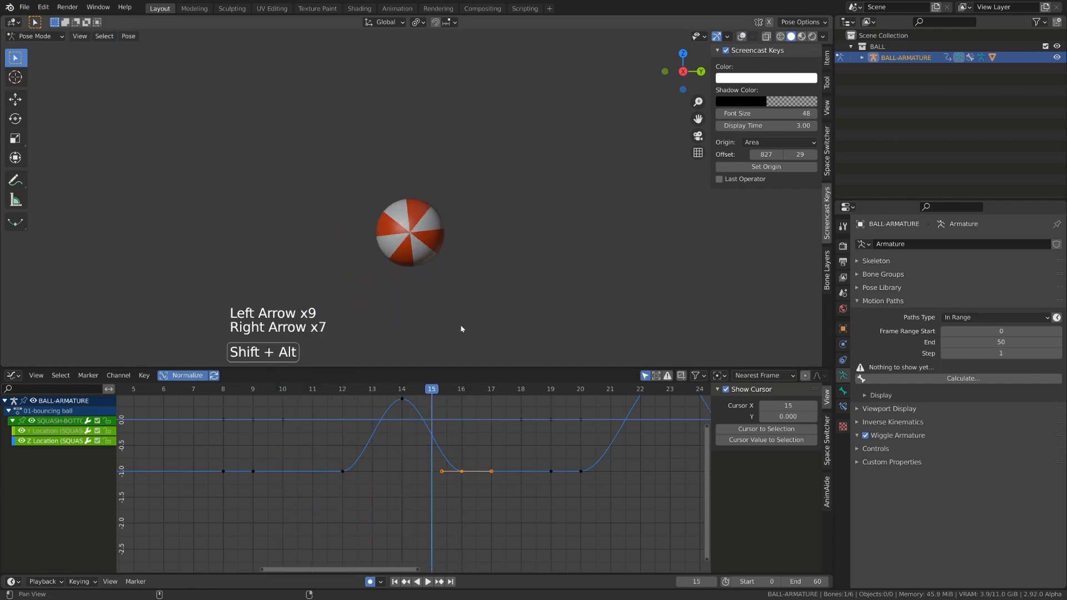
shift+middle_drag(460, 324, 519, 279)
scroll(517, 494, down, 1)
scroll(518, 494, down, 2)
shift+middle_drag(517, 494, 397, 478)
drag(403, 394, 299, 431)
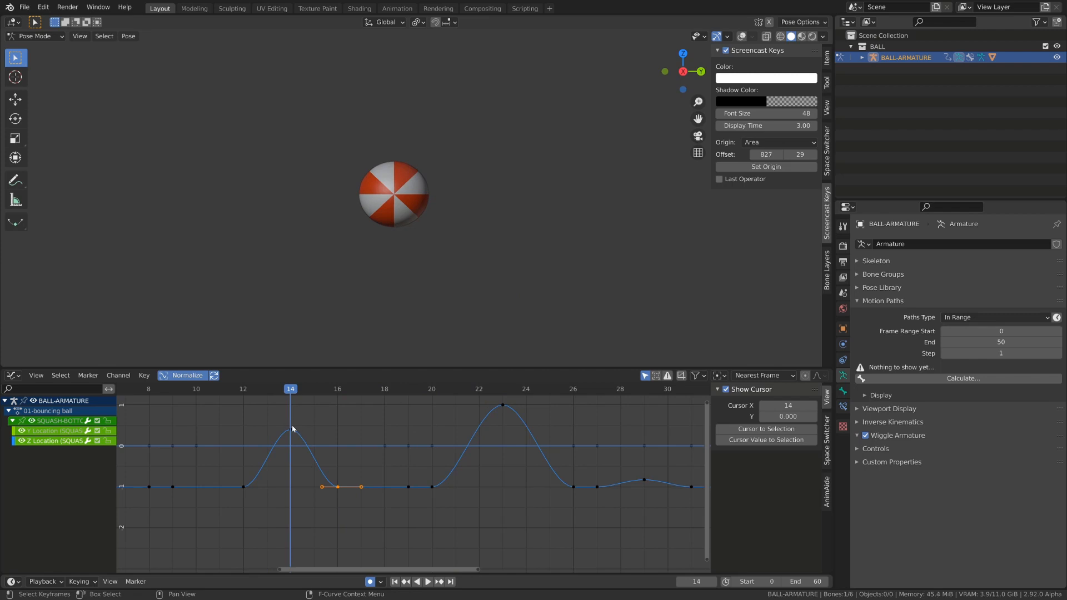
click(291, 429)
key(g)
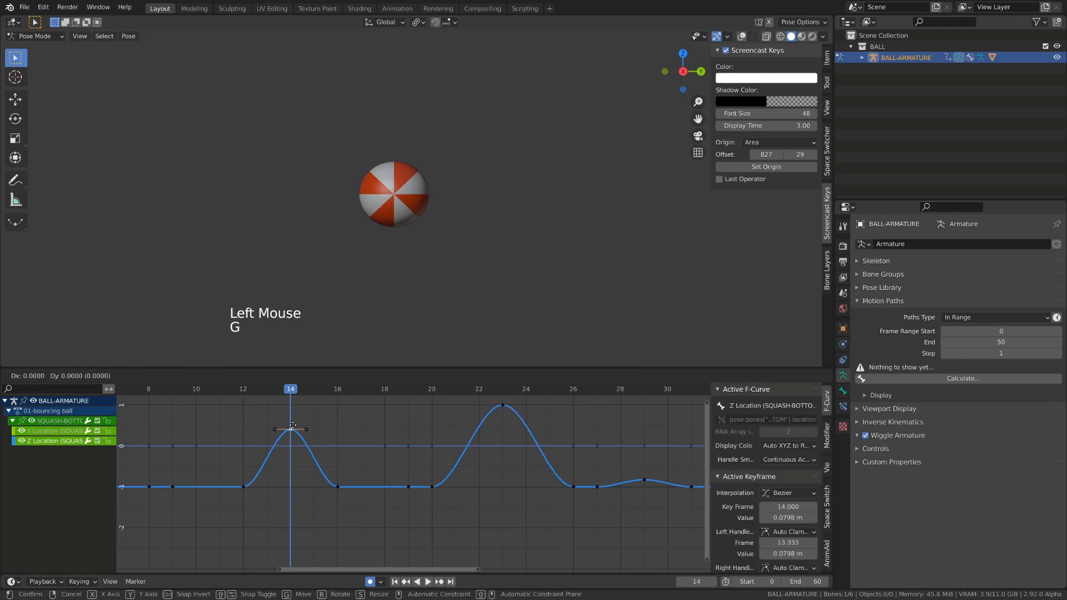
key(Escape)
Step: Tighten the second stretch peak by moving its Z Location keyframes from frames 20 and 26 to frames 21 and 25
drag(405, 395, 499, 408)
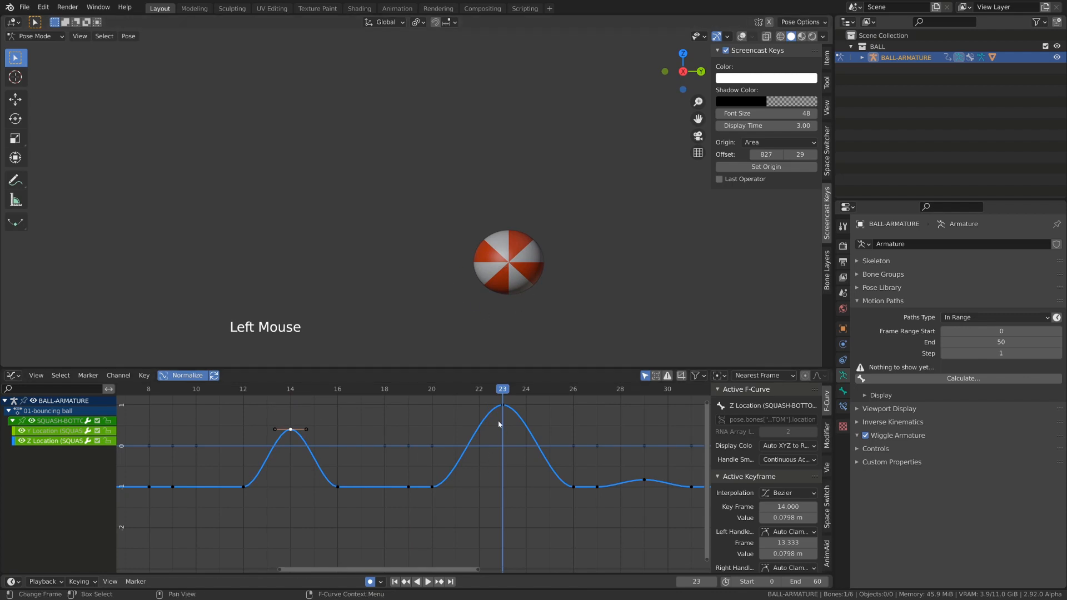
drag(416, 507, 468, 448)
drag(434, 395, 549, 401)
key(g)
click(480, 406)
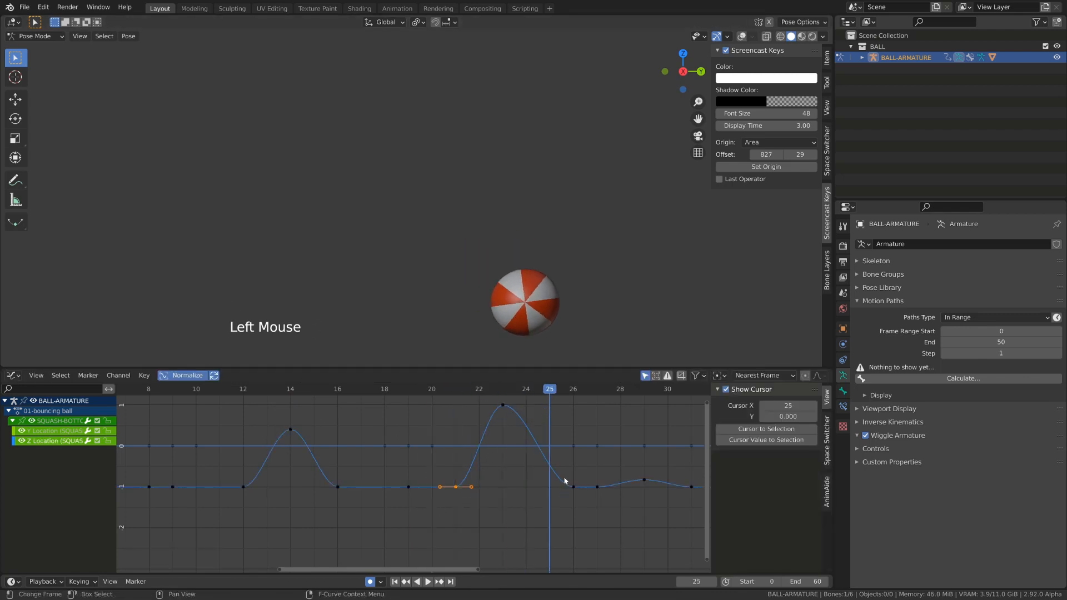
click(573, 487)
key(g)
click(549, 487)
Step: Lower the SQUASH-BOTTOM Z Location keyframe at frame 23 to about 0.044 m
click(504, 400)
click(502, 405)
key(g)
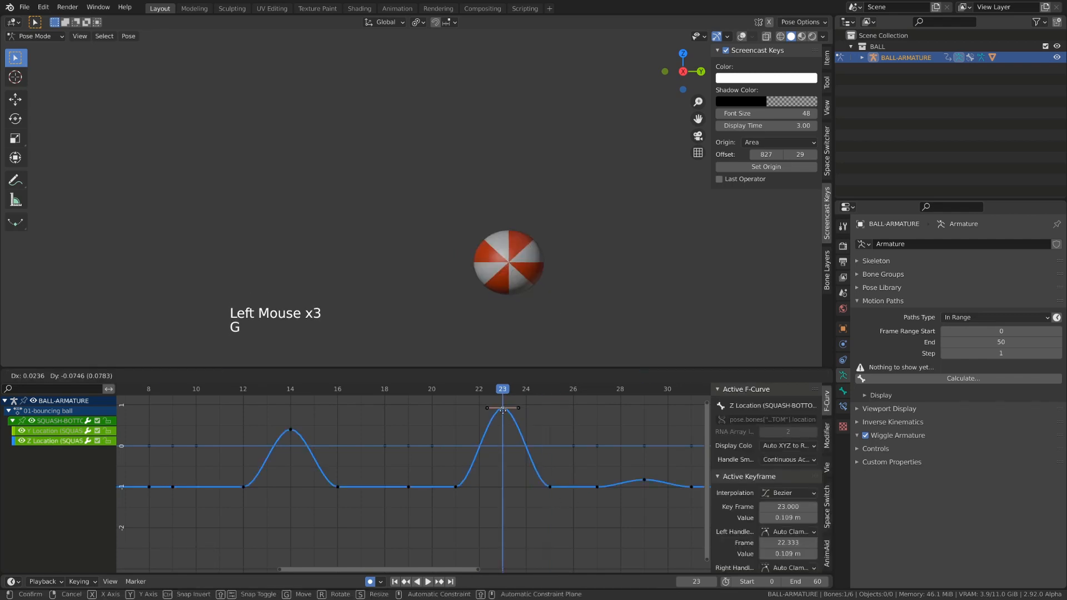
click(508, 457)
Step: Turn off curve normalization and frame the SQUASH-BOTTOM keyframes to compare the heights of the three stretch peaks
click(176, 376)
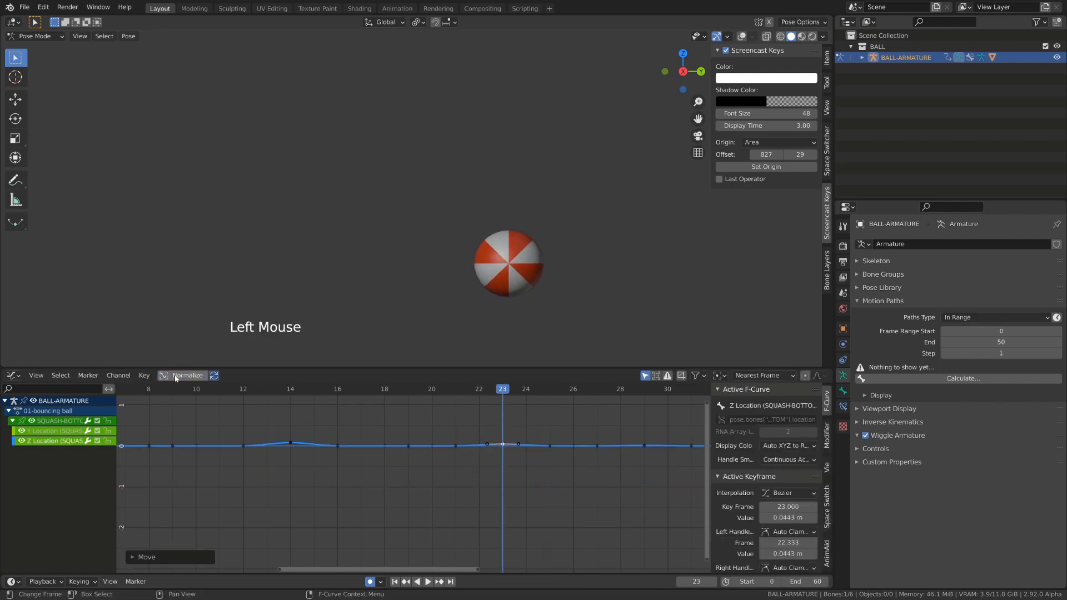
scroll(275, 427, down, 7)
drag(276, 425, 602, 520)
key(KP_Decimal)
shift+middle_drag(602, 529, 361, 445)
shift+middle_drag(362, 445, 249, 472)
mouse_move(423, 392)
mouse_down()
mouse_move(522, 413)
mouse_move(482, 421)
mouse_move(555, 460)
mouse_up()
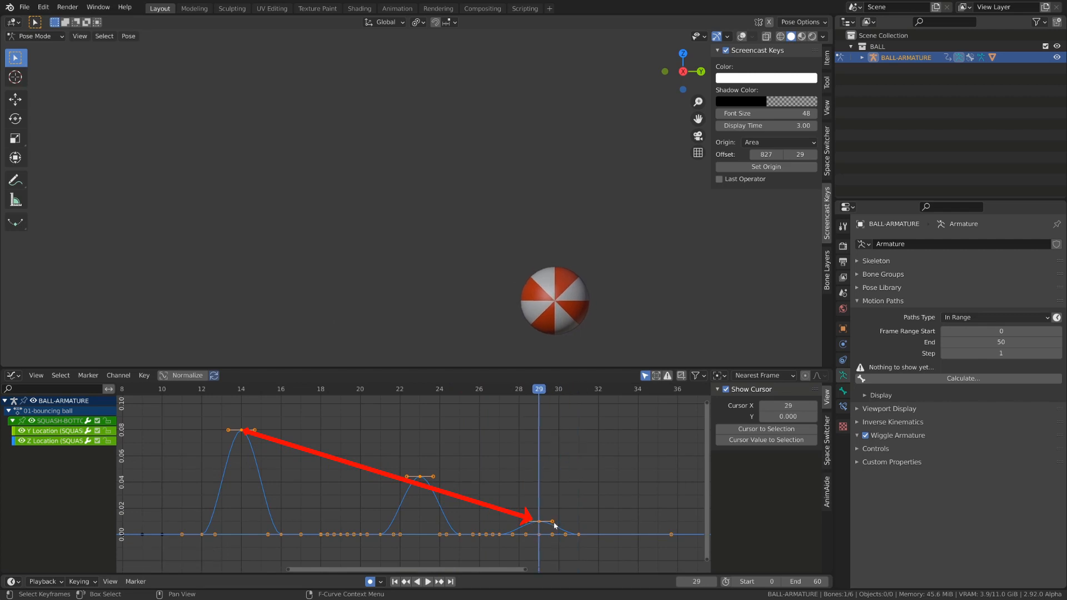
Step: Shift the last small stretch bump two frames earlier so its peak sits at frame 27
shift+middle_drag(548, 519, 389, 444)
scroll(365, 411, up, 6)
drag(396, 396, 439, 416)
shift+middle_drag(461, 514, 426, 473)
drag(422, 443, 536, 504)
drag(393, 443, 558, 504)
key(g)
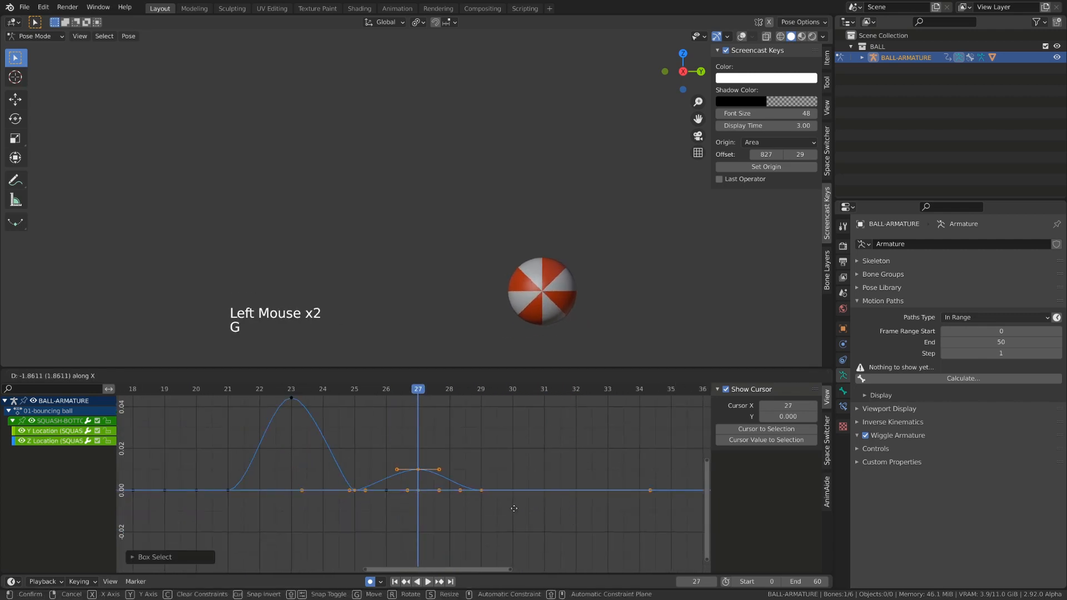
click(537, 510)
Step: Narrow the last stretch bump by moving its start and end keyframes to frames 26 and 28
key(g)
click(507, 509)
key(g)
scroll(479, 510, down, 12)
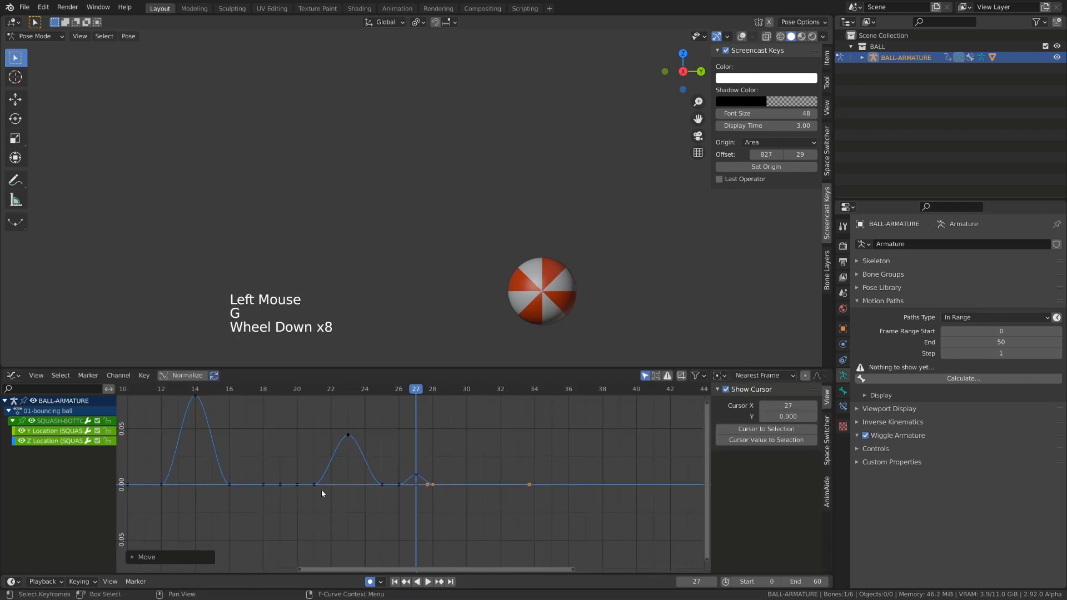
Step: Save the file and play back the animation in a maximized viewport
shift+middle_drag(321, 489, 452, 443)
scroll(453, 442, down, 4)
key(ctrl+s)
key(space)
key(ctrl+space)
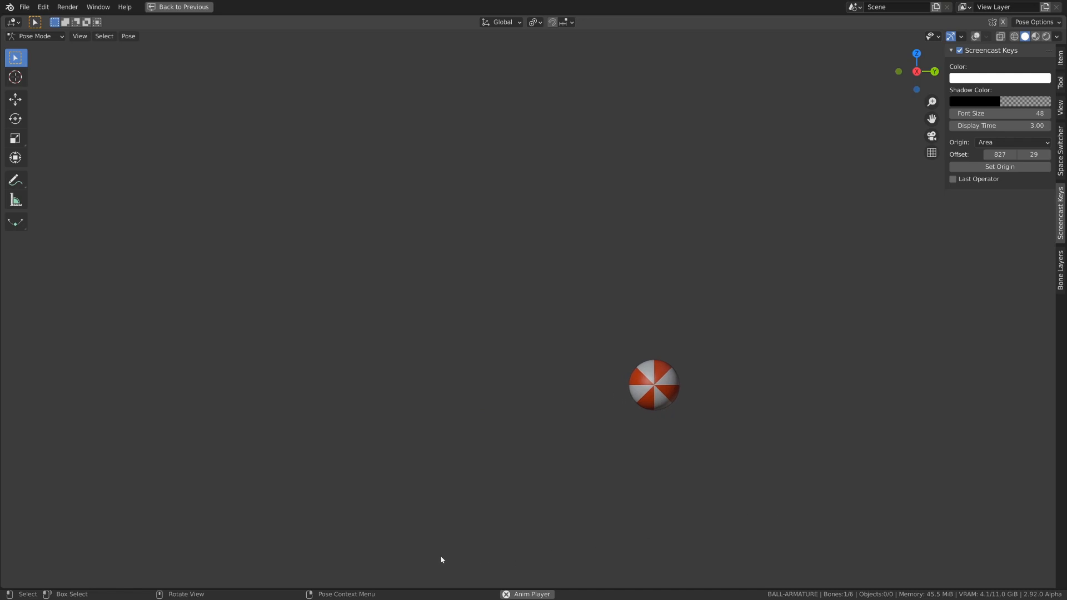
key(ctrl+space)
Step: Show the viewport overlays and select the ROTATION bone's X Euler Rotation channel
click(741, 36)
scroll(478, 243, up, 4)
click(503, 256)
click(12, 422)
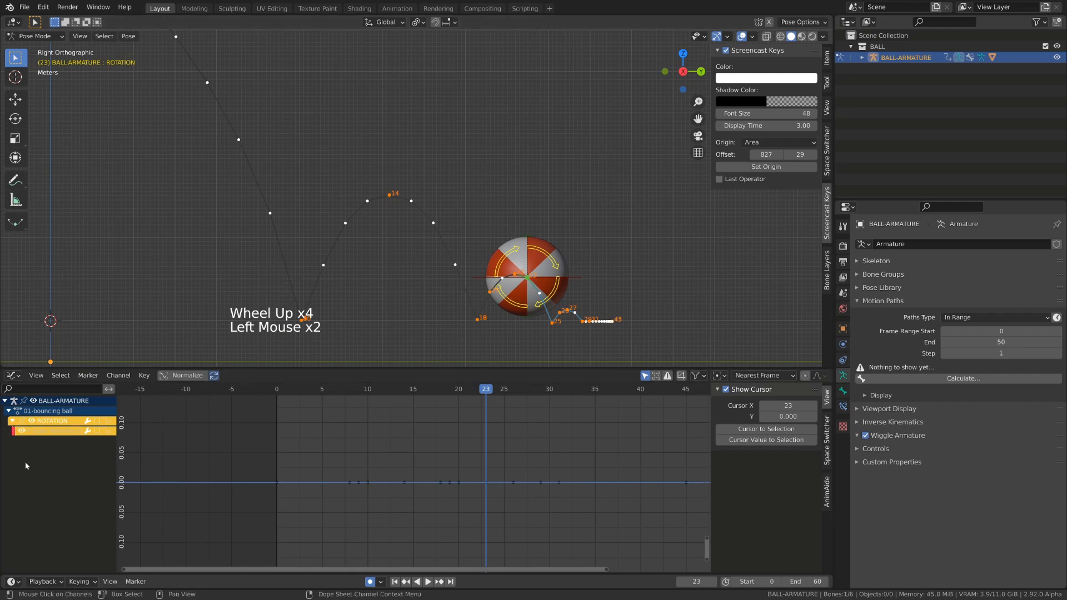
click(63, 434)
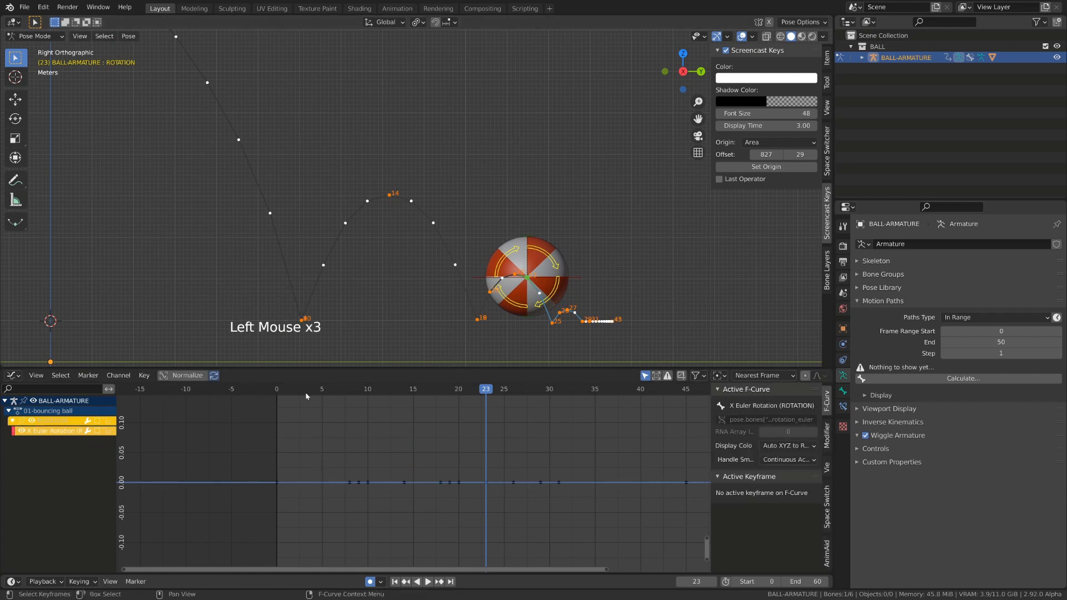
Step: Delete all X Euler Rotation keyframes of the ROTATION bone after frame 0
drag(307, 396, 277, 394)
scroll(337, 443, down, 4)
drag(338, 437, 598, 529)
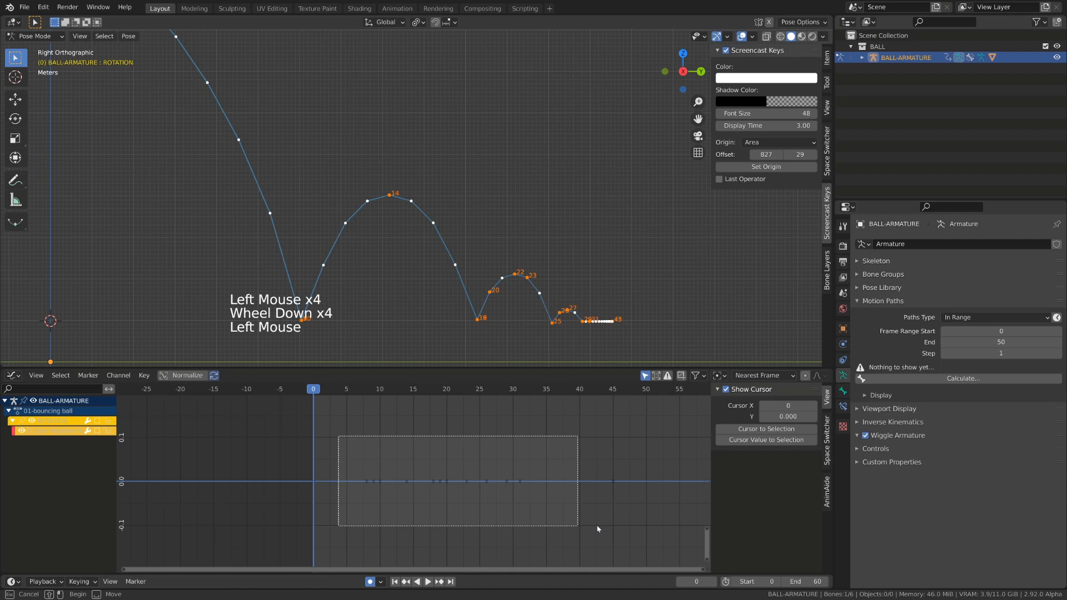
drag(598, 529, 649, 534)
scroll(484, 439, down, 6)
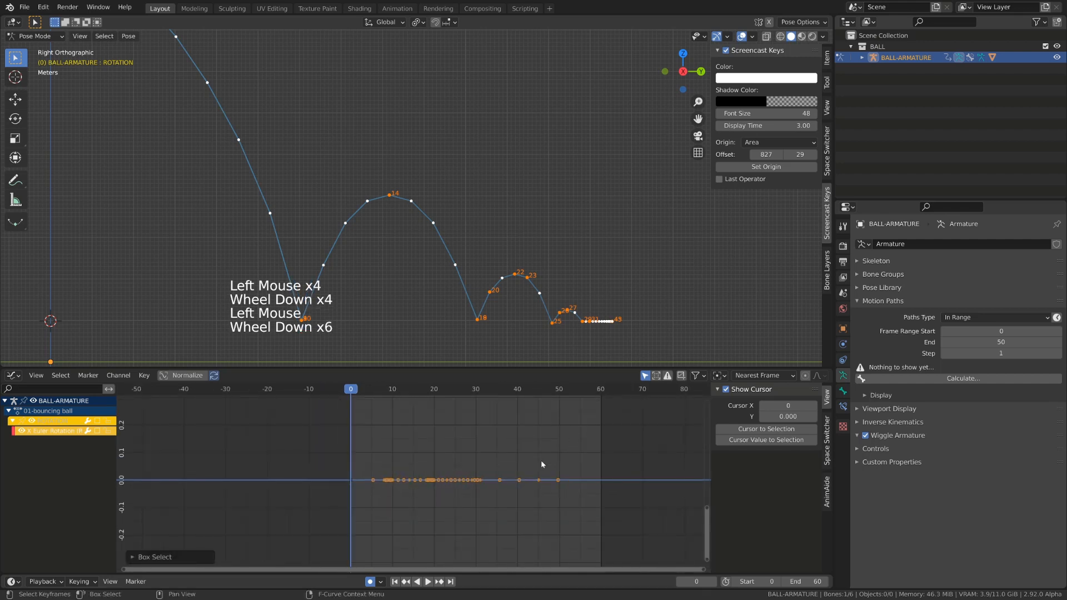
key(x)
click(473, 449)
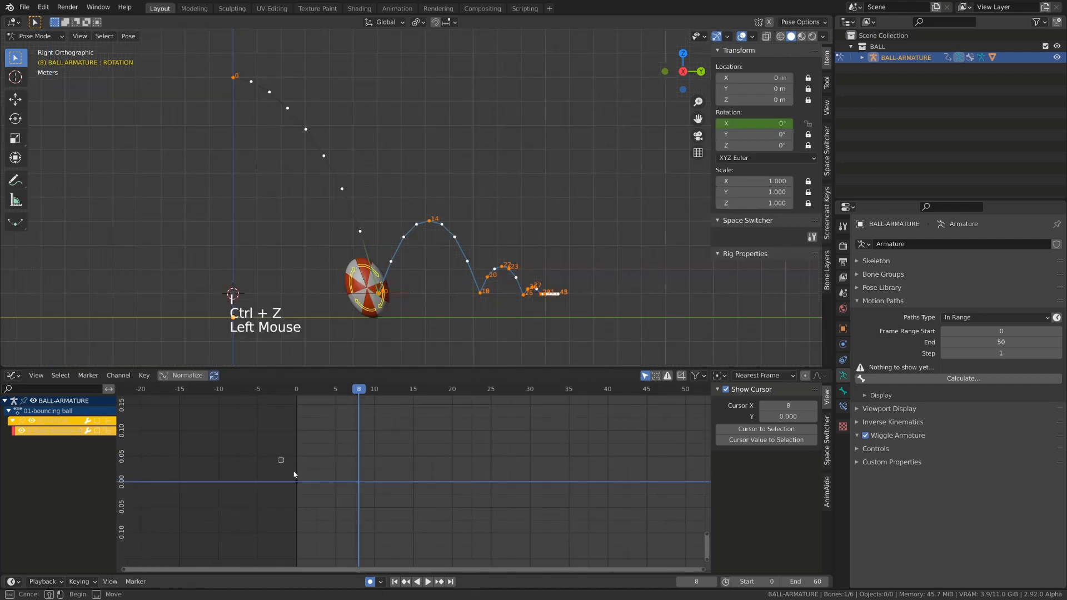
Step: Duplicate the X Euler Rotation keyframe at frame 0 to frame 8
key(shift+d)
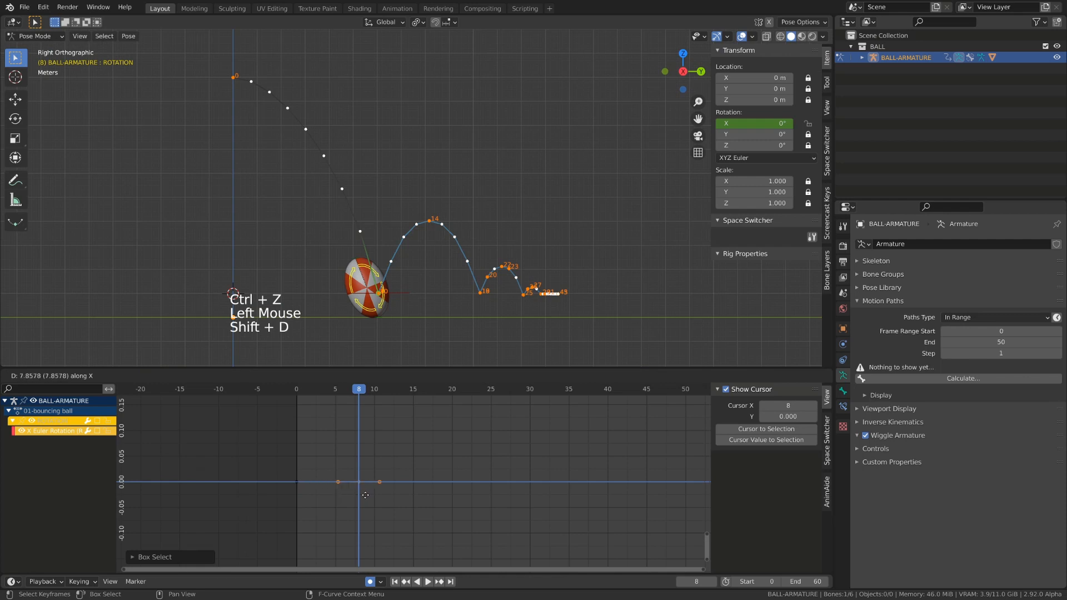
click(365, 496)
scroll(365, 495, up, 4)
shift+middle_drag(365, 495, 429, 470)
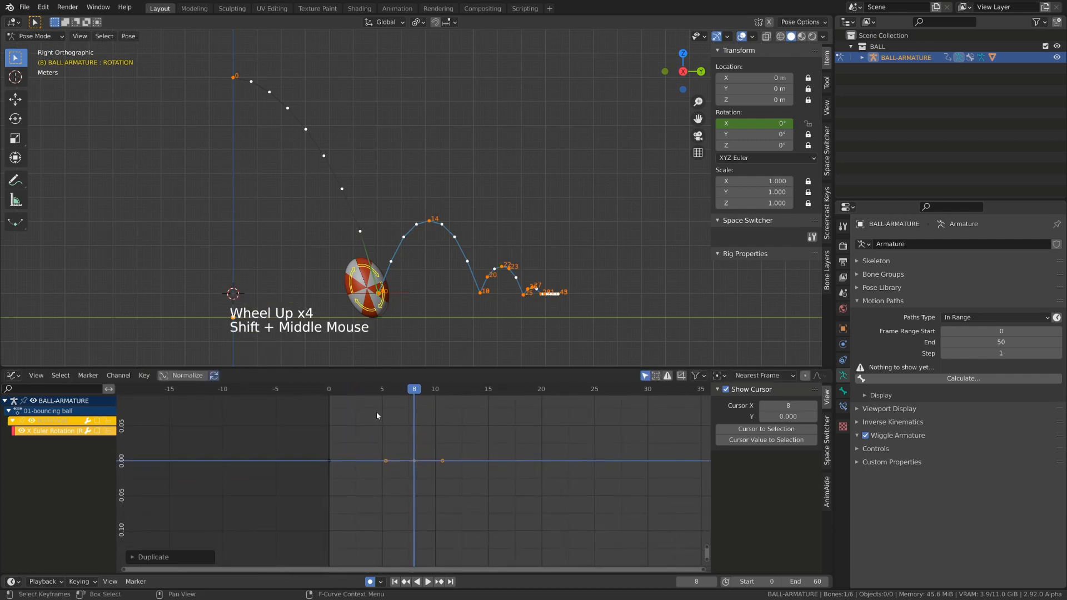
Step: Duplicate the X Euler Rotation keyframe at frame 8 to frame 18
mouse_move(392, 388)
mouse_down()
mouse_move(369, 389)
mouse_move(425, 390)
mouse_move(404, 398)
mouse_move(498, 418)
mouse_move(418, 430)
mouse_move(424, 440)
mouse_move(520, 458)
mouse_up()
drag(405, 443, 428, 470)
key(shift+d)
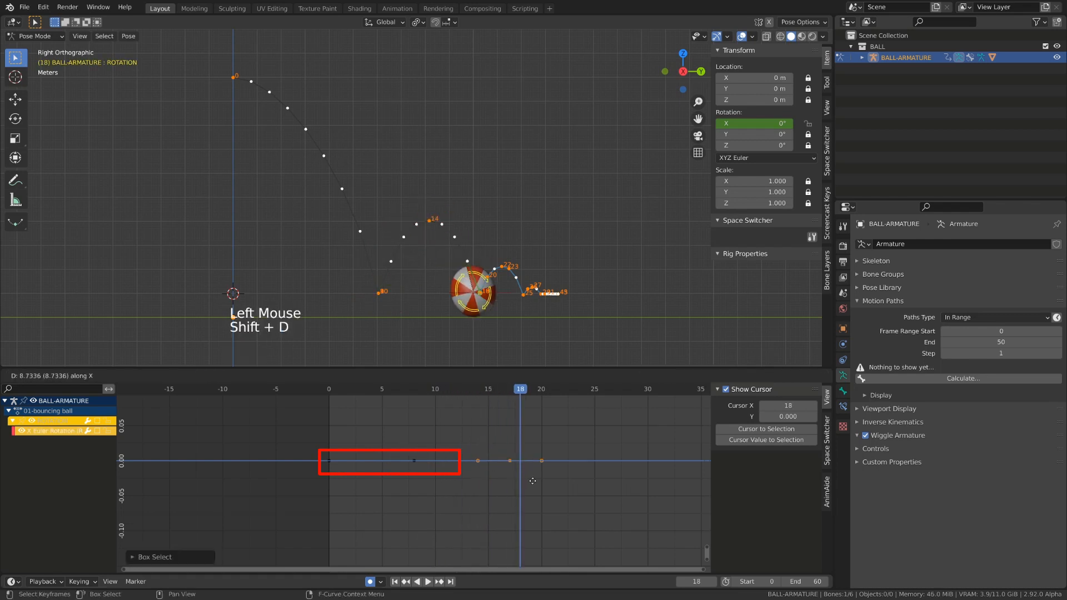
key(g)
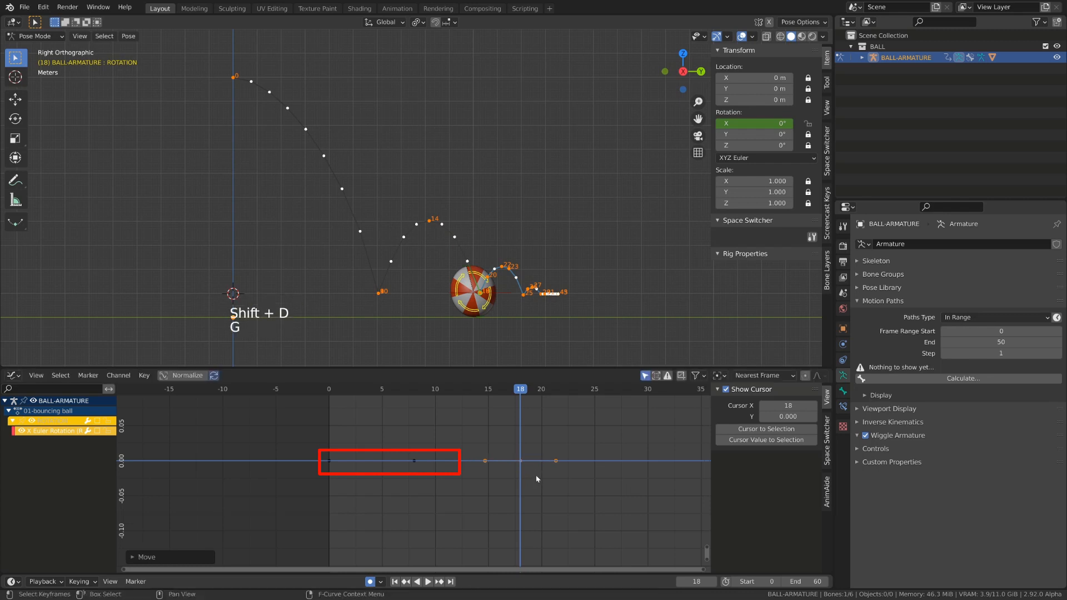
key(g)
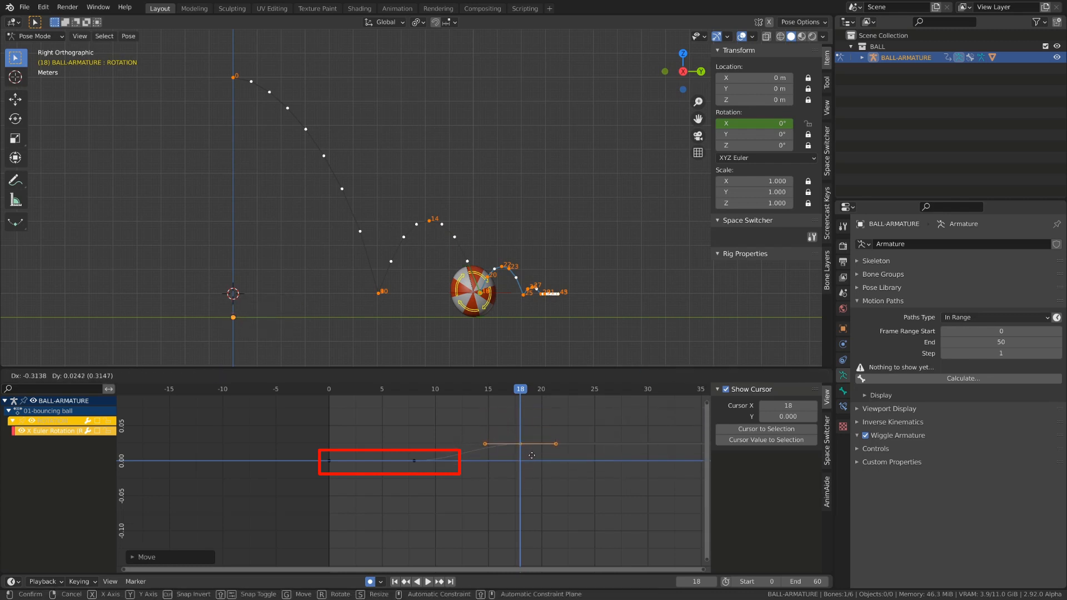
key(Escape)
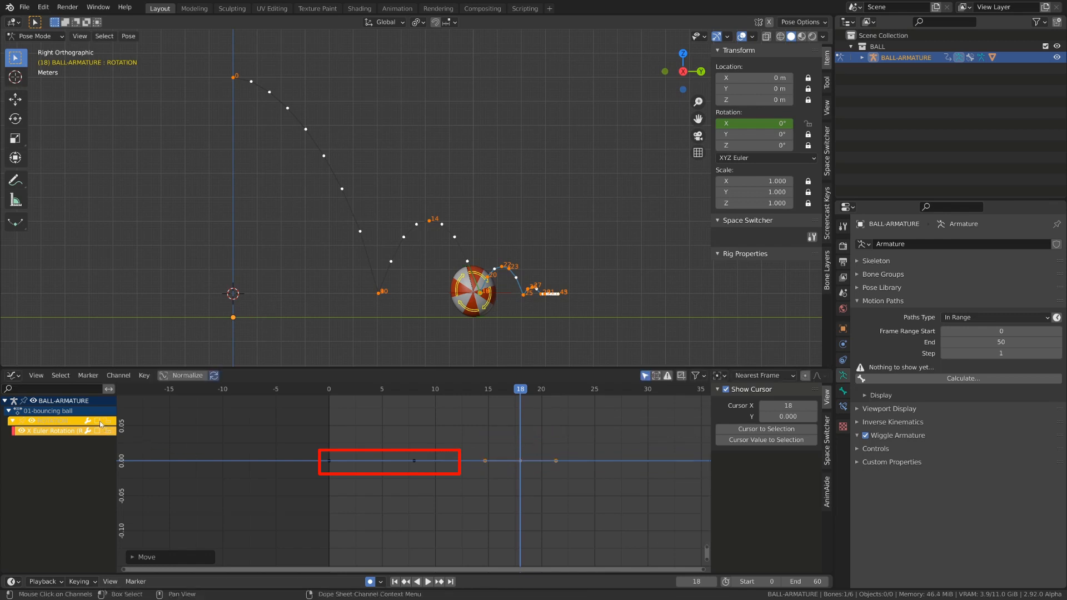
key(shift+d)
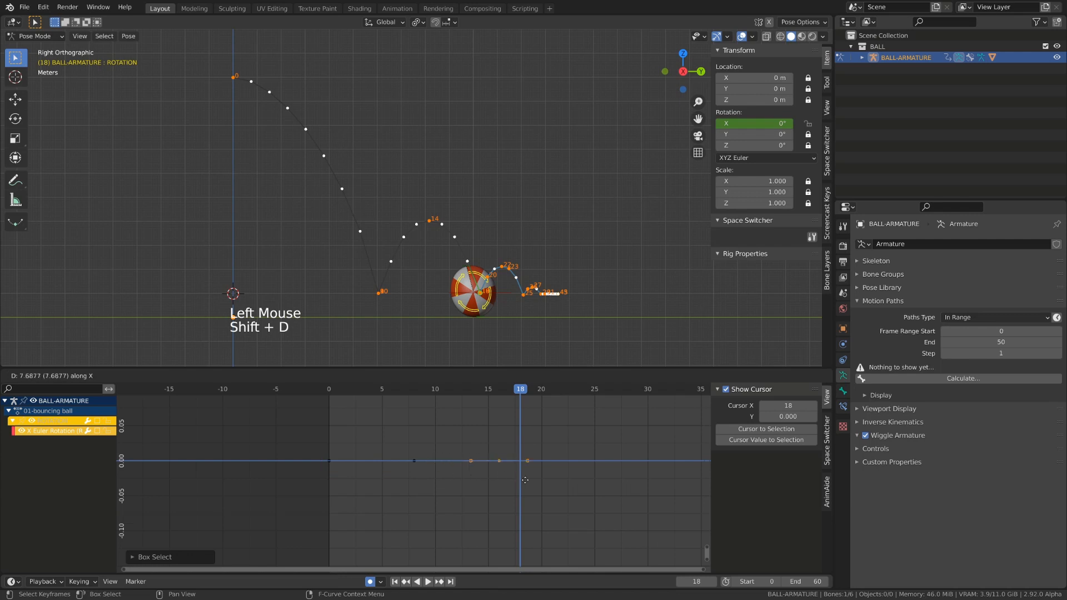
click(537, 481)
key(g)
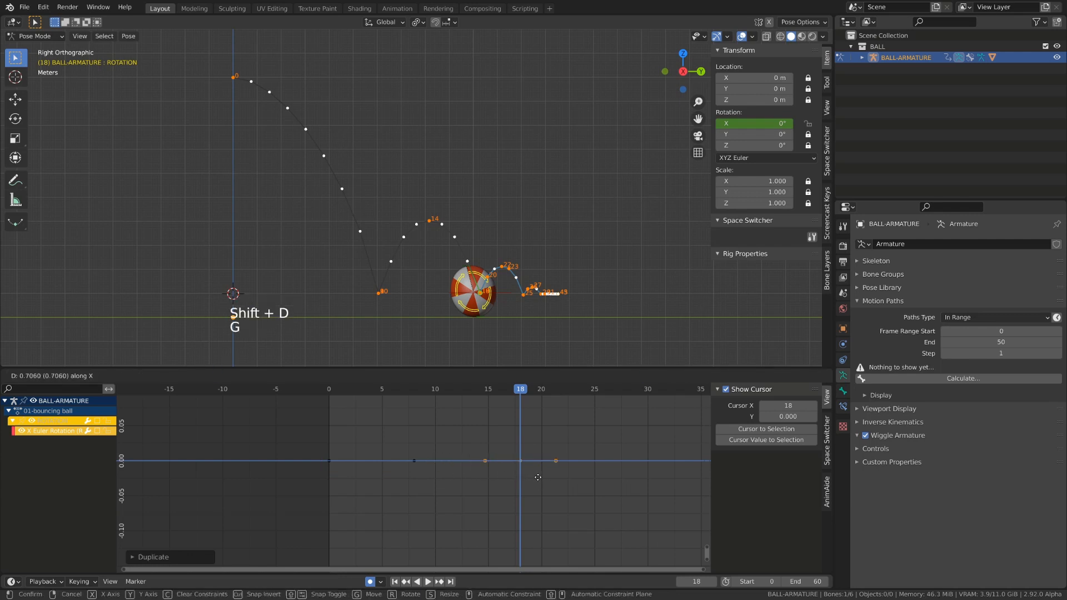
click(535, 476)
Step: Unmute the X Euler Rotation channel and test a vertical move of its frame 18 keyframe
key(g)
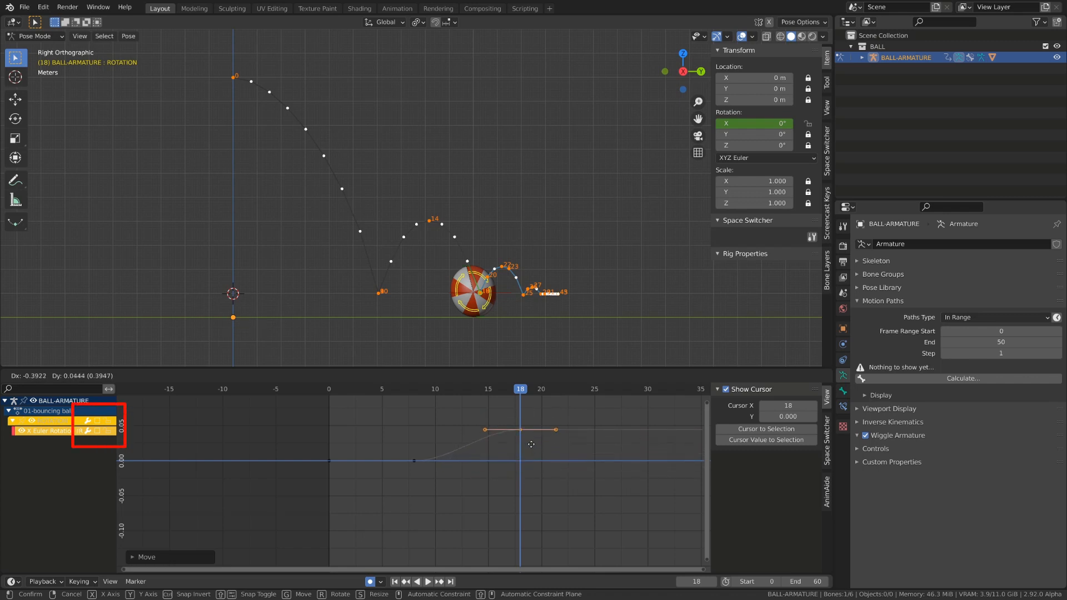
right_click(531, 444)
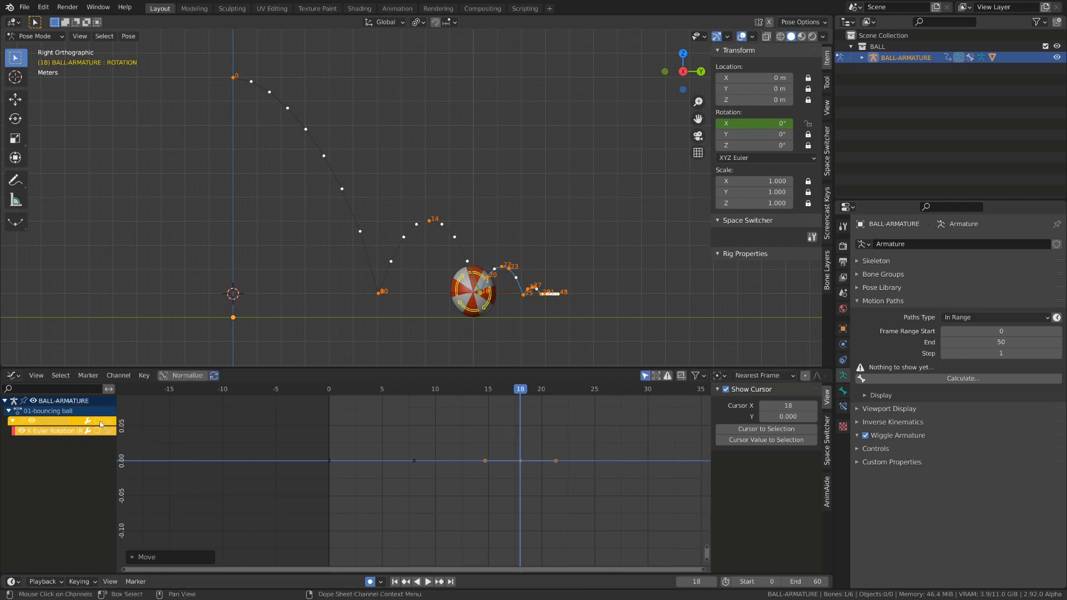
key(g)
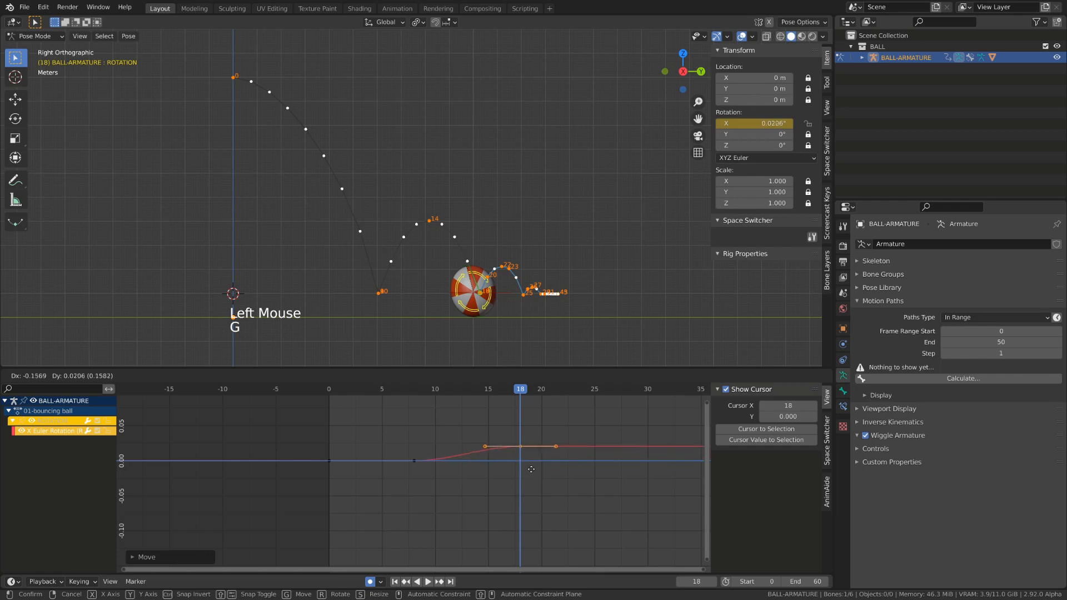
right_click(525, 428)
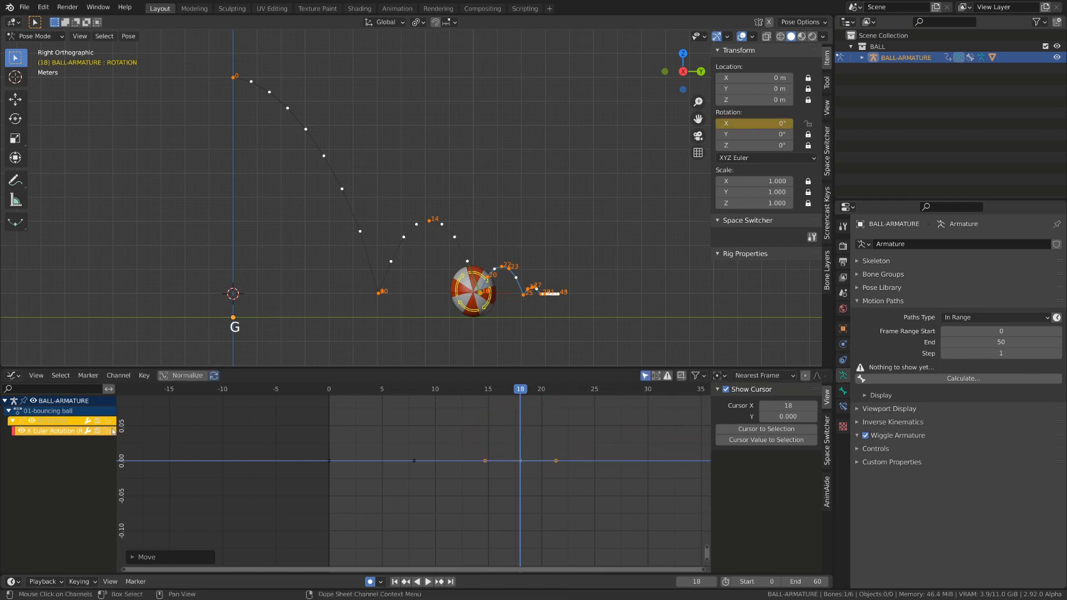
Step: Lower the X Euler Rotation keyframe at frame 18 to about -47.7° and preview the ball's spin
scroll(527, 437, down, 4)
ctrl+middle_drag(526, 438, 523, 531)
key(g)
shift+middle_drag(508, 476, 516, 442)
key(g)
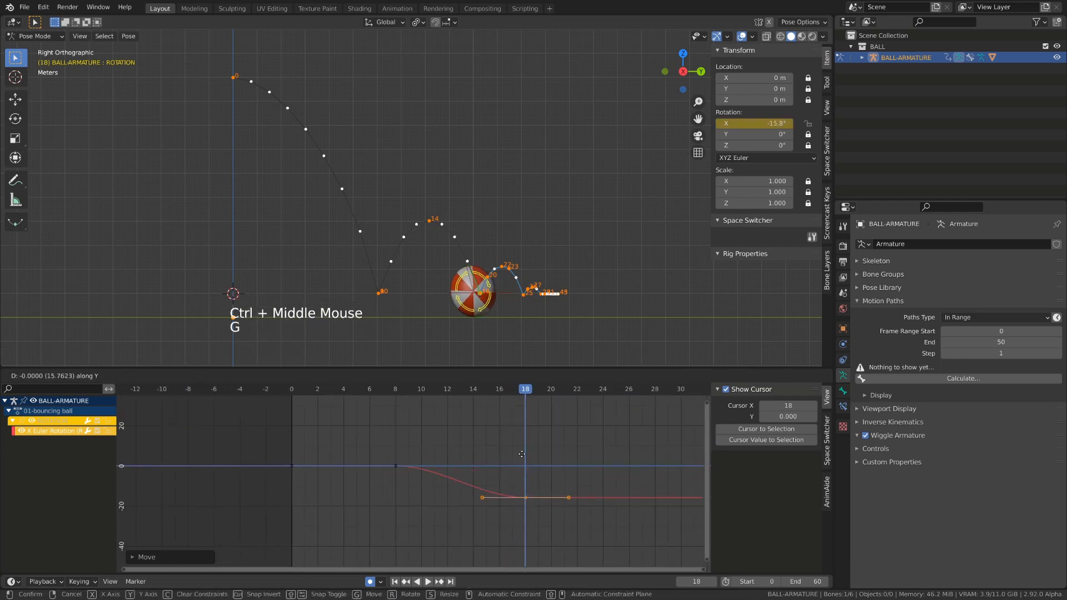
click(530, 509)
shift+middle_drag(530, 509, 507, 439)
ctrl+middle_drag(507, 439, 523, 472)
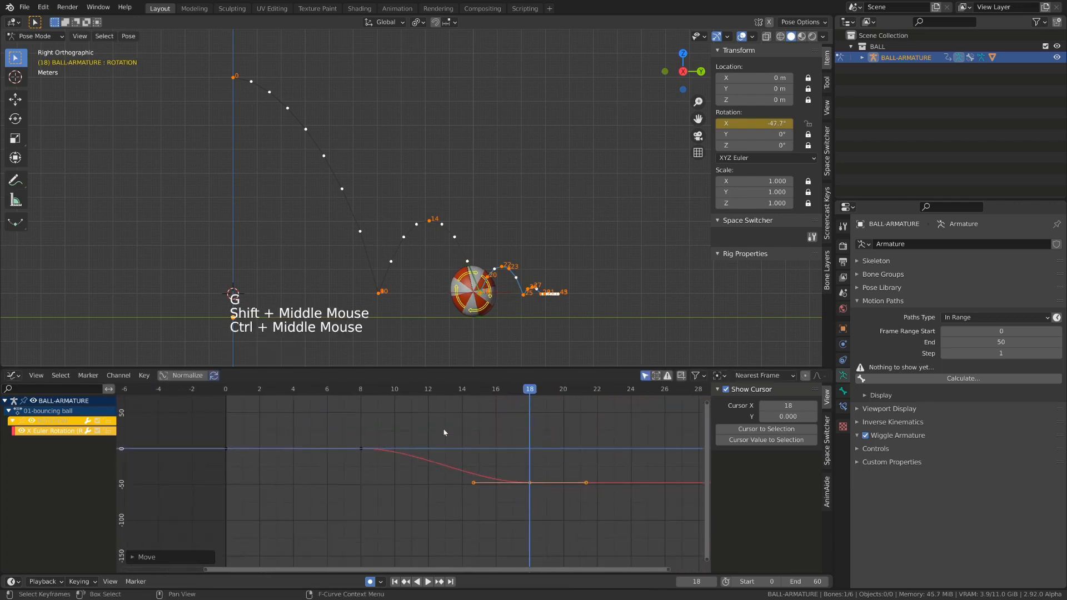
click(361, 389)
key(space)
drag(441, 403, 527, 424)
shift+middle_drag(528, 449, 558, 437)
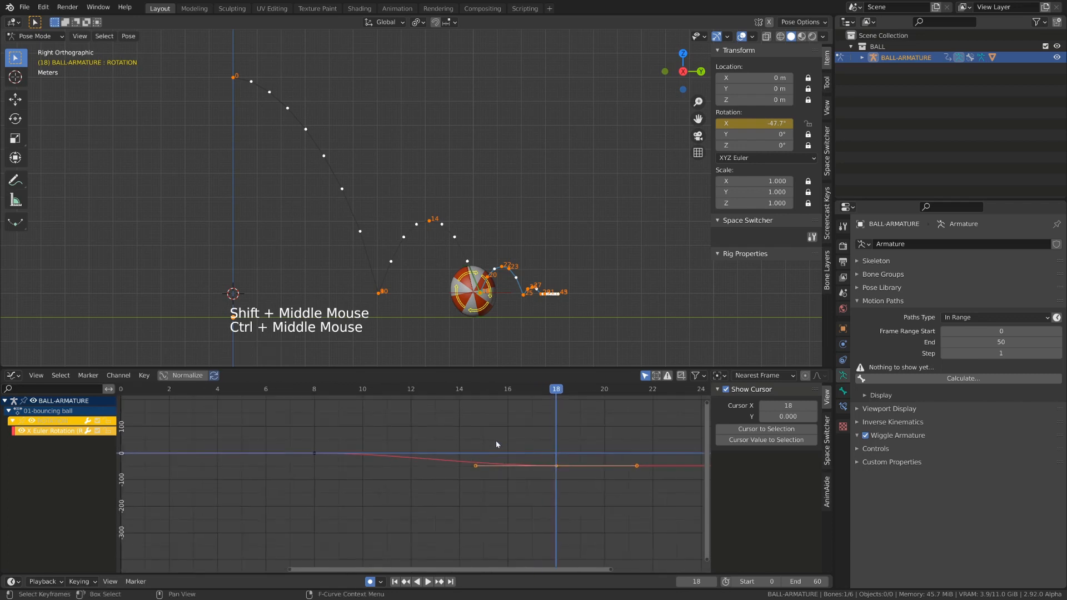
Step: Set the ROTATION bone's X rotation at frame 18 to -360°
key(g)
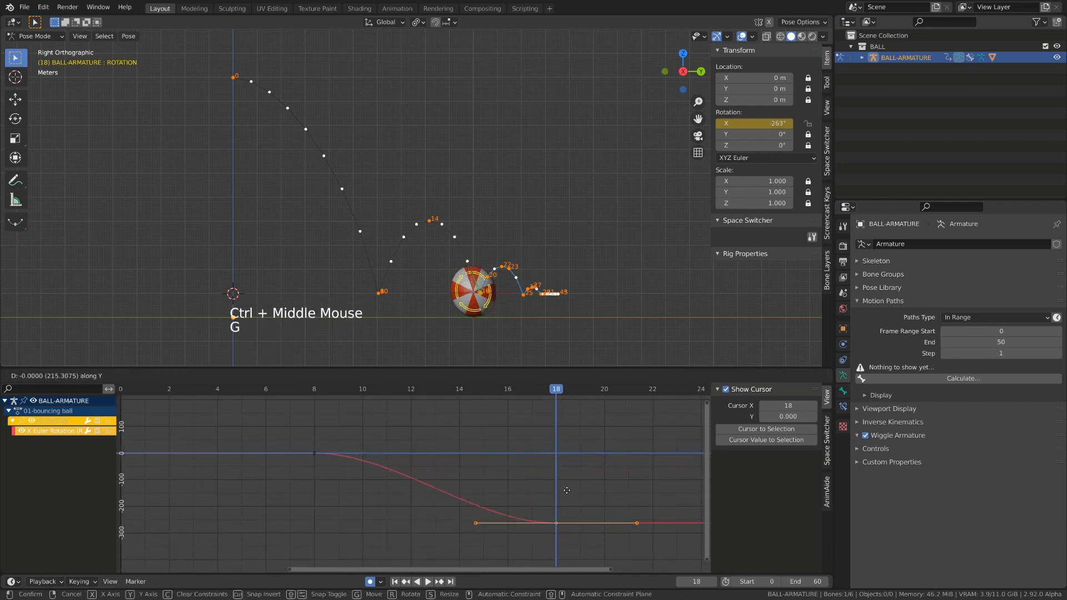
click(573, 492)
click(784, 123)
text(-360)
key(Return)
Step: Set the handle type of the X Euler Rotation keyframe at frame 8 to Vector
click(316, 389)
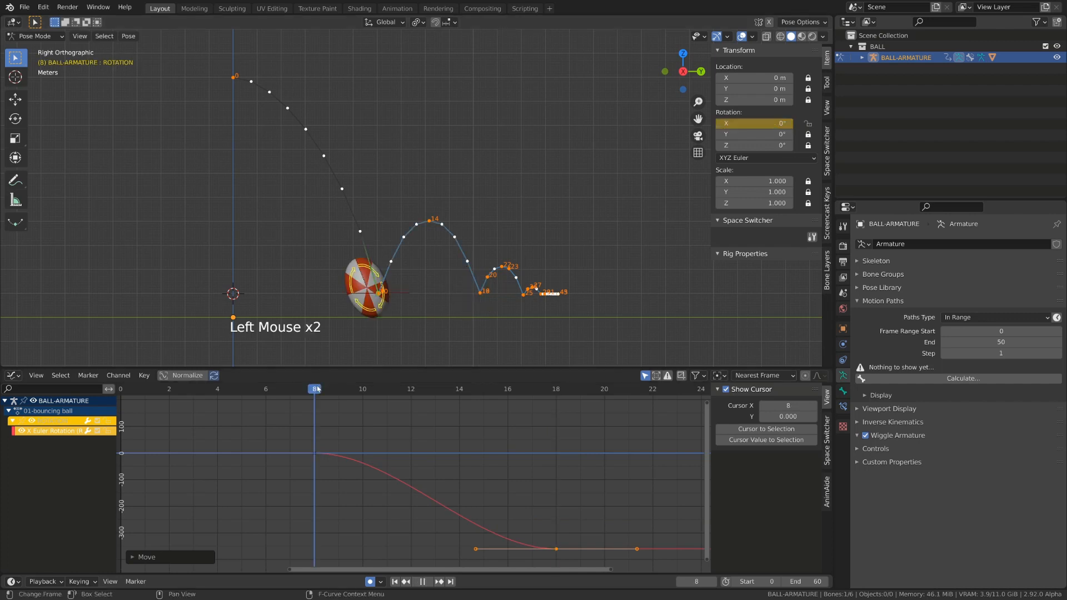
drag(319, 389, 310, 453)
click(313, 454)
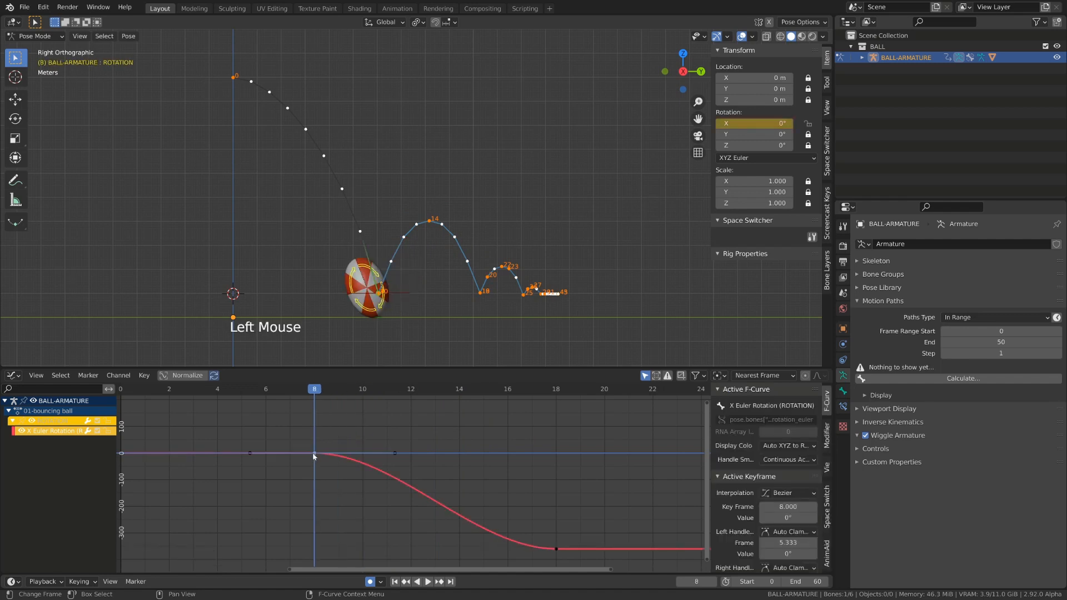
key(v)
click(343, 427)
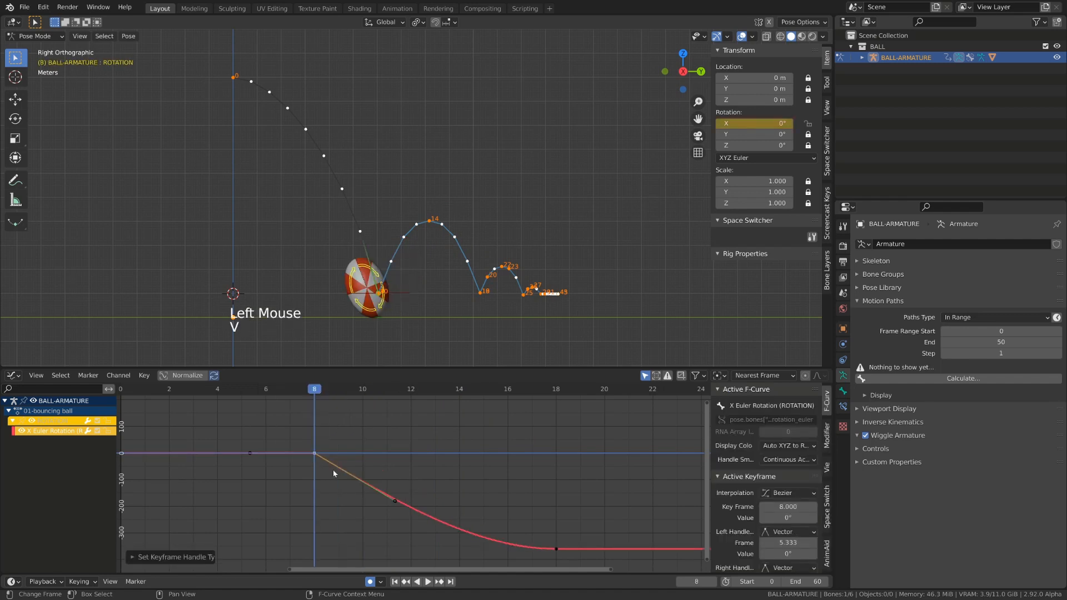
Step: Raise the X Euler Rotation keyframe at frame 18 to about -241° and preview the ball's spin from frame 8
key(space)
key(space)
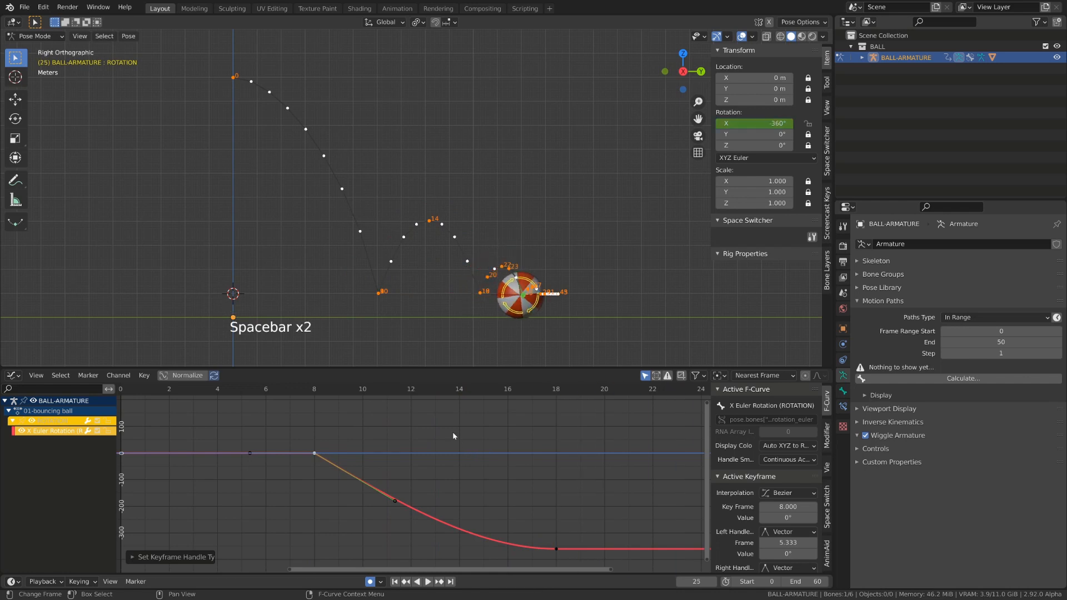
drag(325, 393, 556, 473)
drag(538, 535, 600, 552)
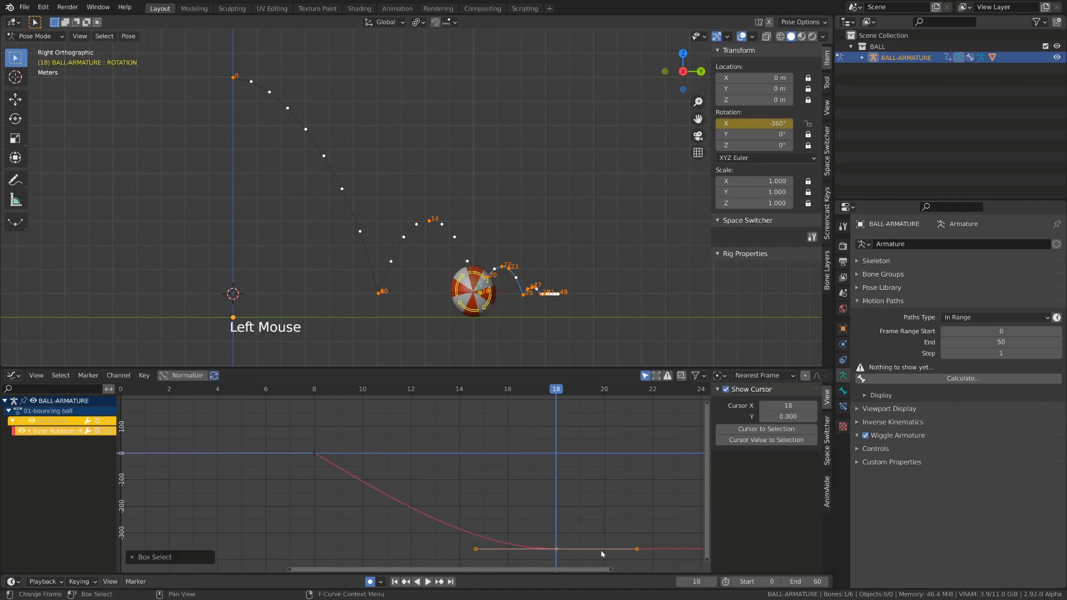
key(g)
key(y)
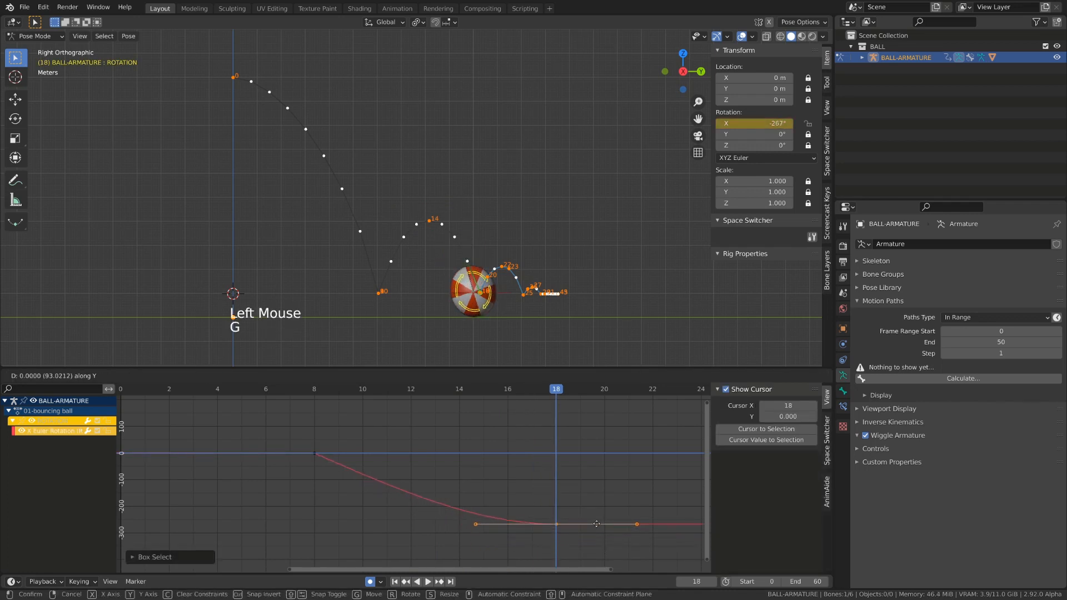
click(592, 513)
click(314, 392)
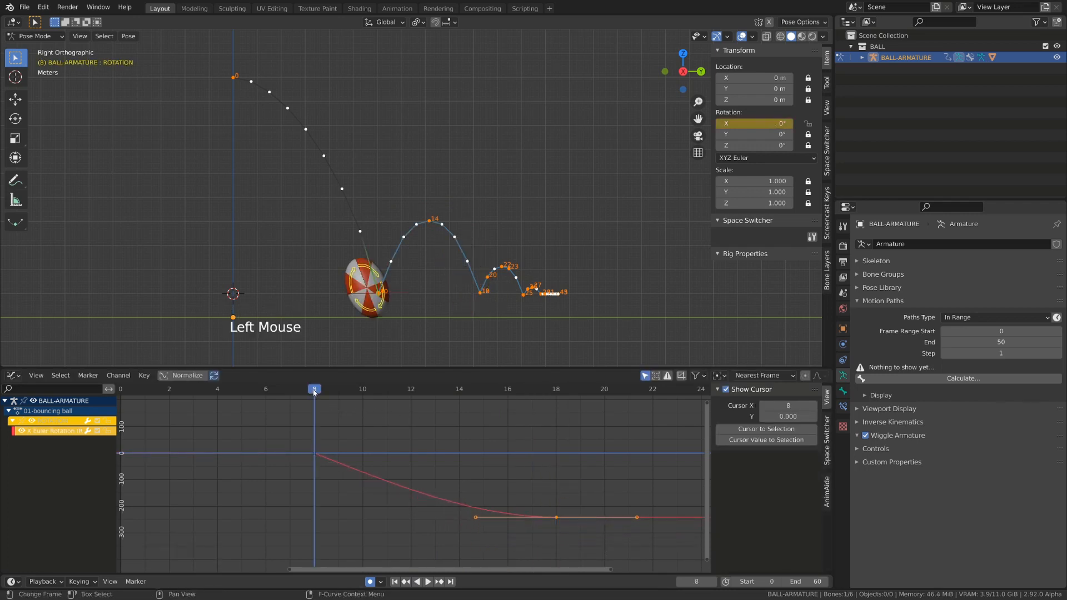
key(space)
click(314, 392)
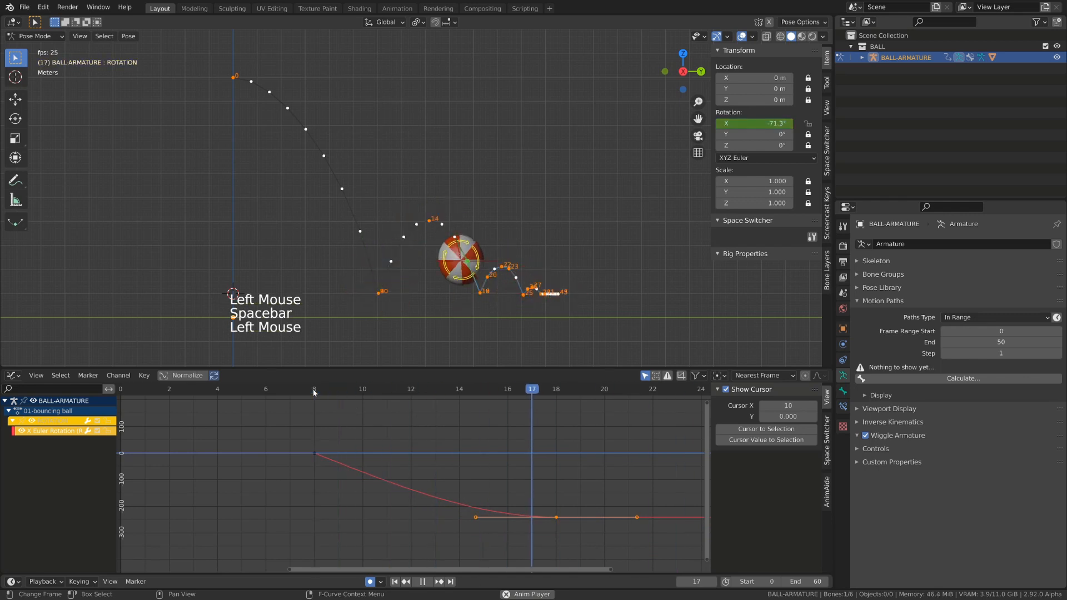
Step: Set the handle type of the X Euler Rotation keyframe at frame 18 to Vector and scrub through the bounce
drag(486, 432, 596, 550)
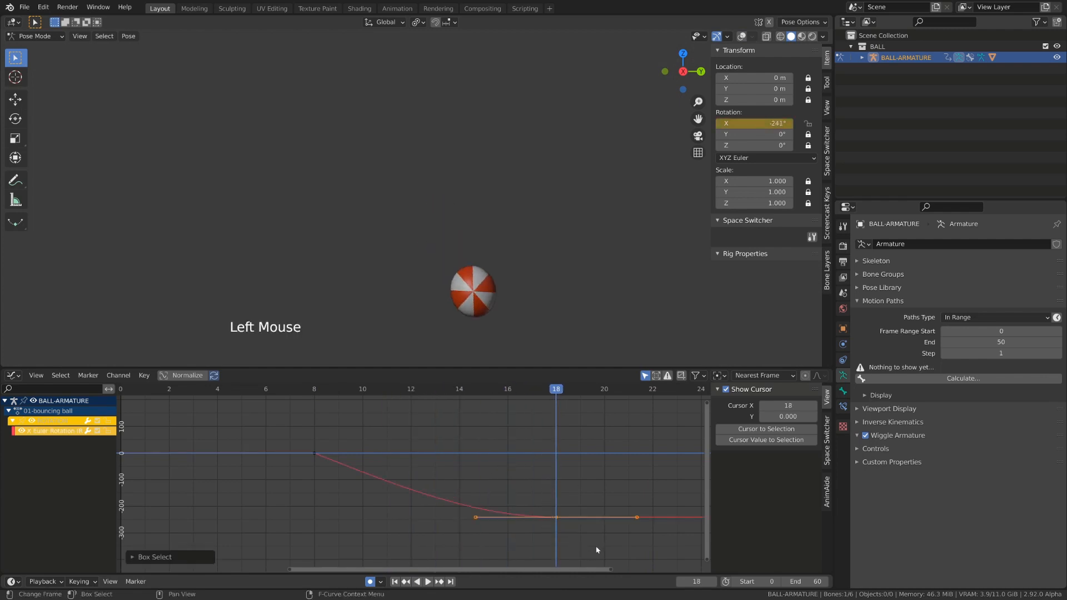
key(v)
click(552, 503)
drag(345, 385, 555, 486)
drag(479, 483, 563, 494)
click(565, 494)
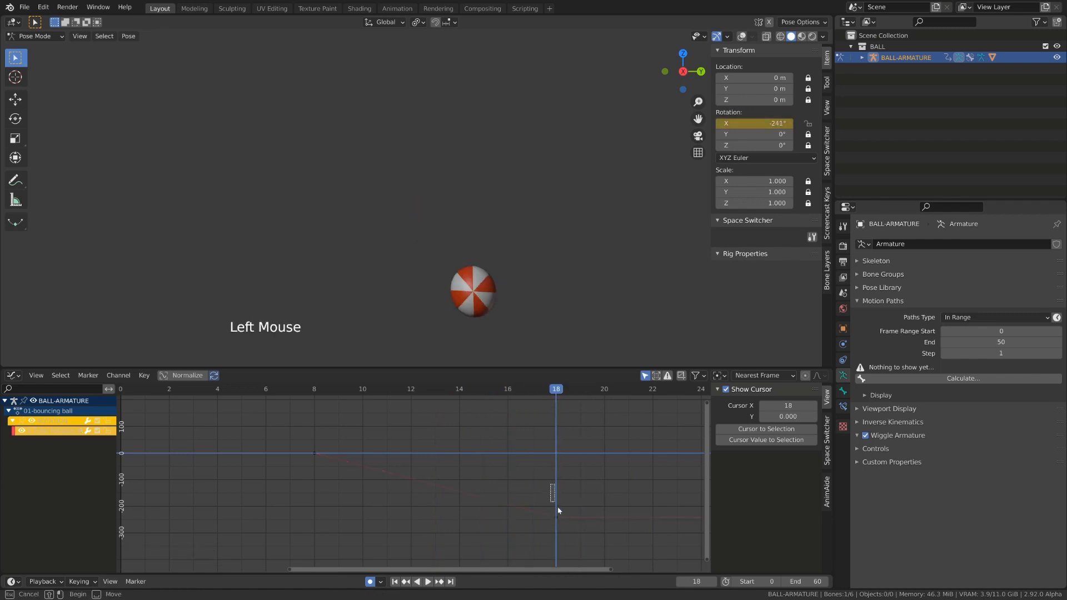
Step: Show the channels of all bones, mute the ROOT, SQUASH-BOTTOM and SQUASH-TOP groups, and preview the spin on its own
click(16, 421)
click(16, 421)
click(643, 376)
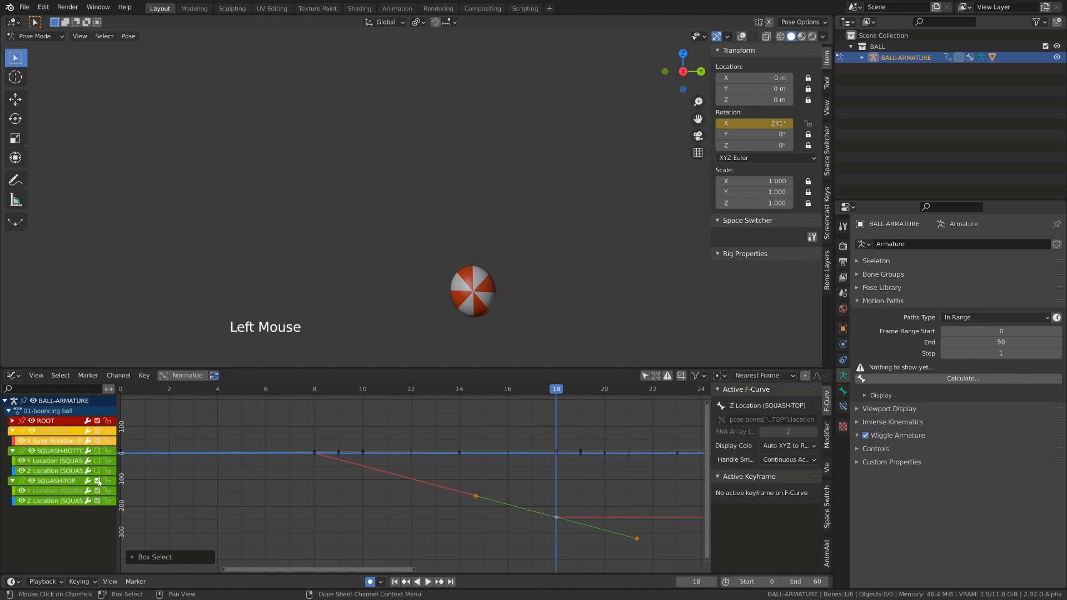
click(327, 387)
key(space)
key(space)
click(408, 414)
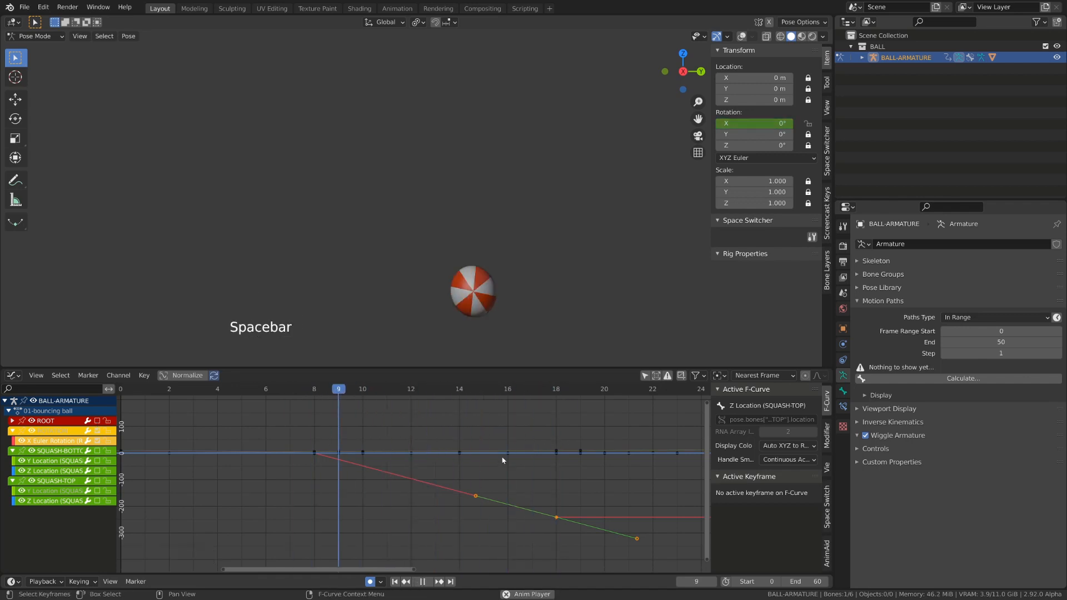
click(313, 391)
key(space)
key(space)
drag(316, 391, 365, 444)
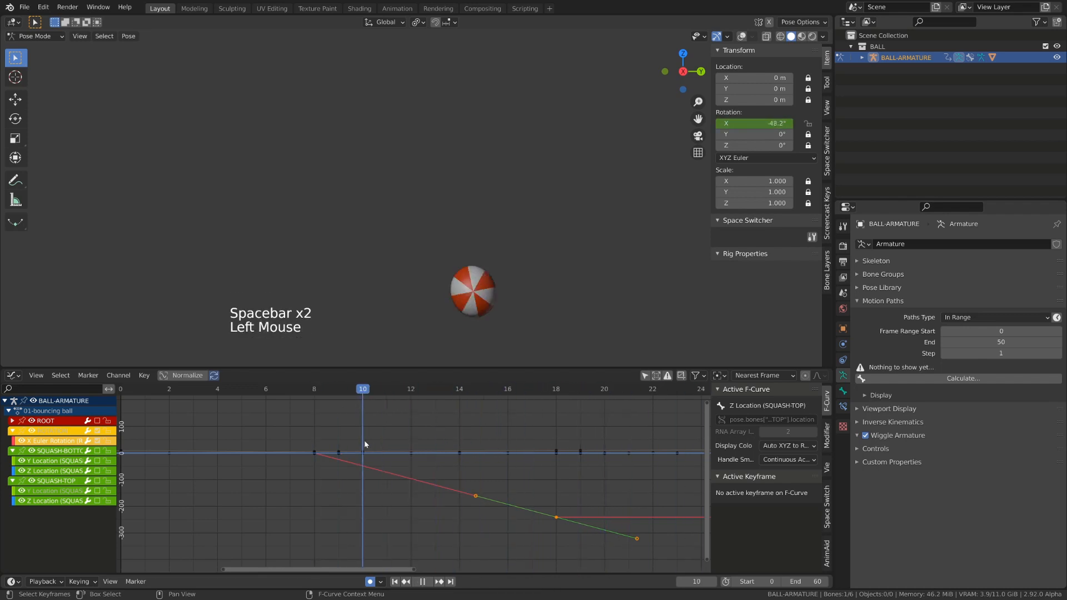
Step: Unmute the SQUASH-BOTTOM, SQUASH-TOP and ROOT channel groups and preview the spin together with the full bounce
click(98, 451)
click(98, 481)
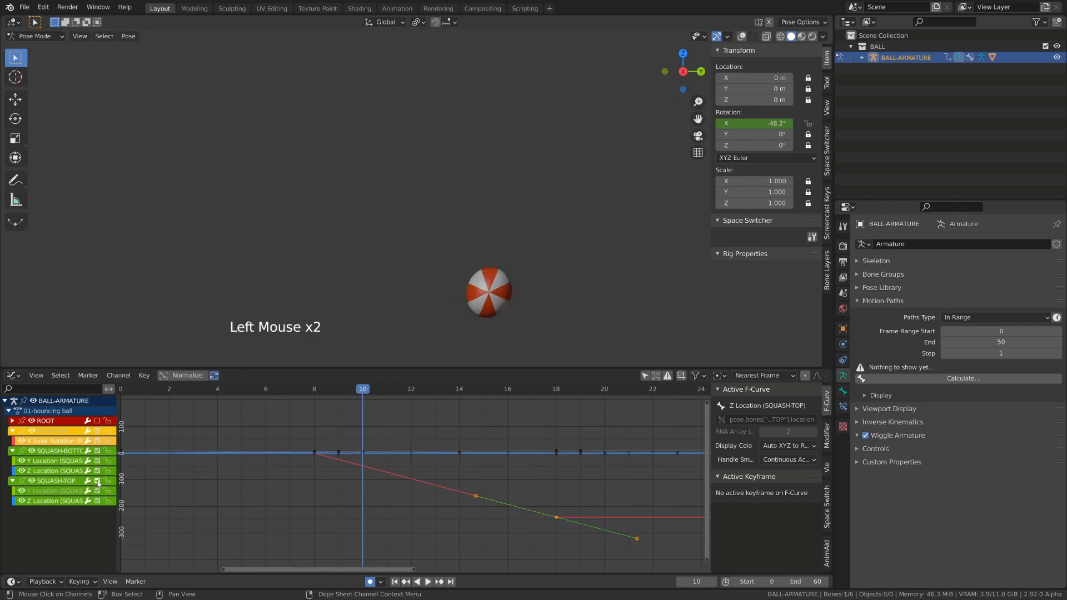
click(97, 422)
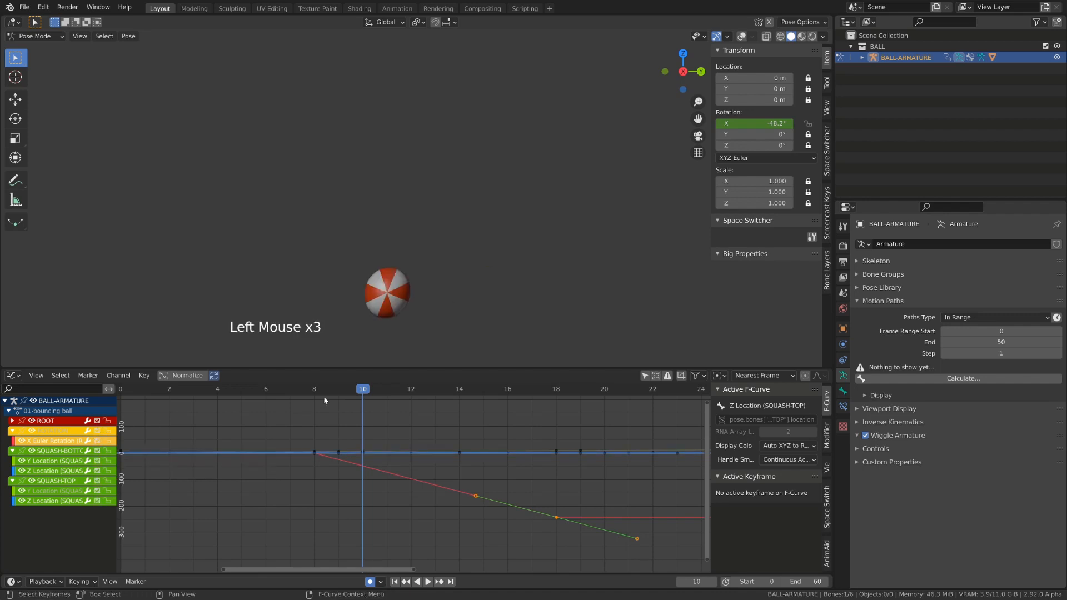
click(325, 400)
key(space)
key(space)
click(456, 410)
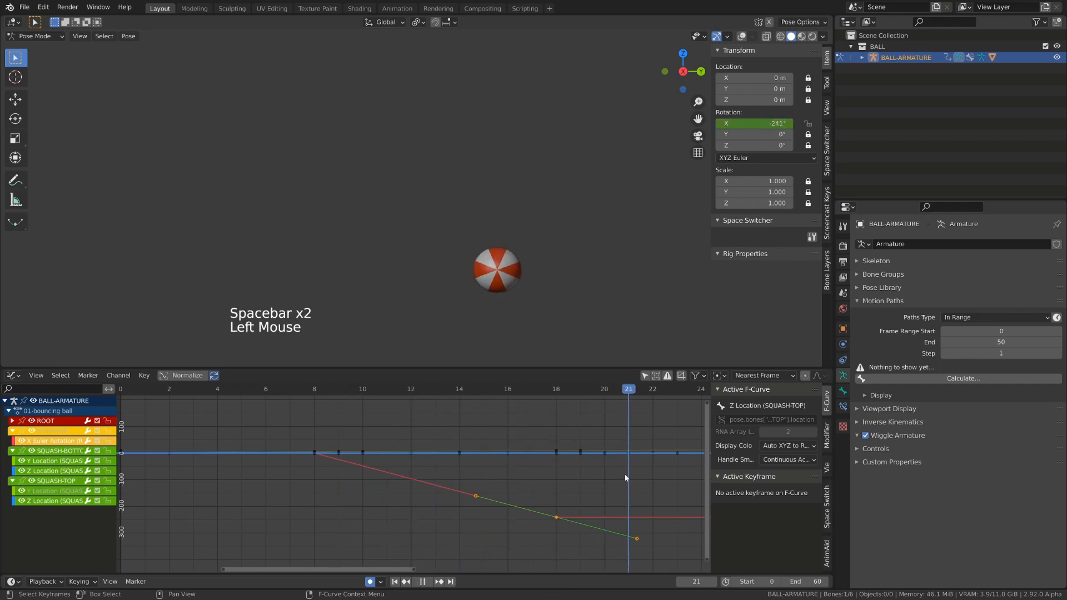
Step: Duplicate the X Euler Rotation keyframe from frame 18 to frame 25 and lower the copy by about 123°
shift+middle_drag(634, 479, 360, 441)
drag(350, 392, 519, 446)
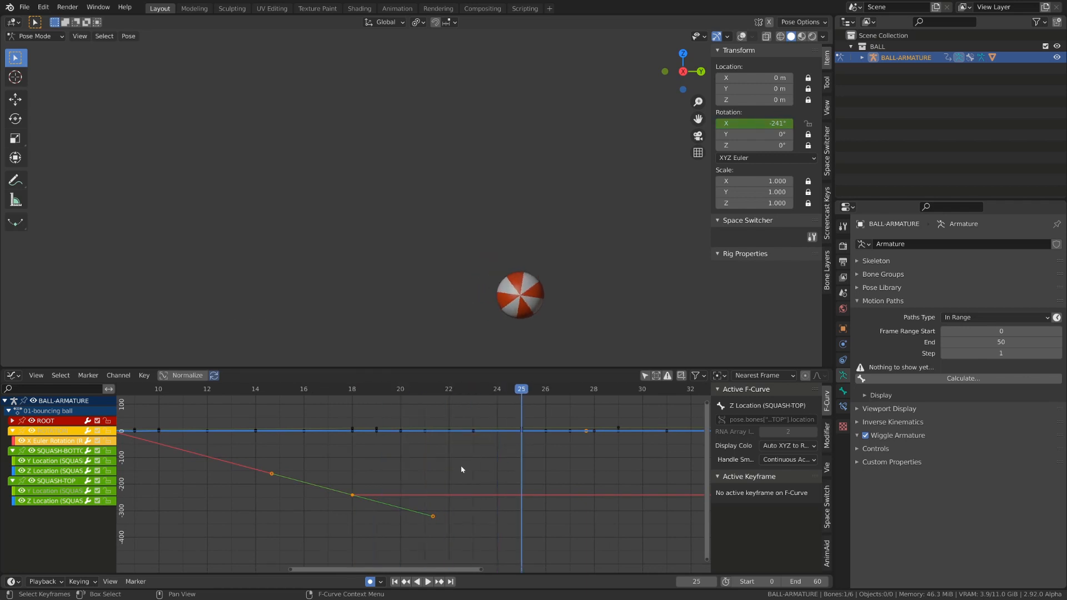
drag(352, 482, 385, 514)
scroll(384, 515, down, 3)
shift+middle_drag(384, 514, 412, 471)
key(shift+d)
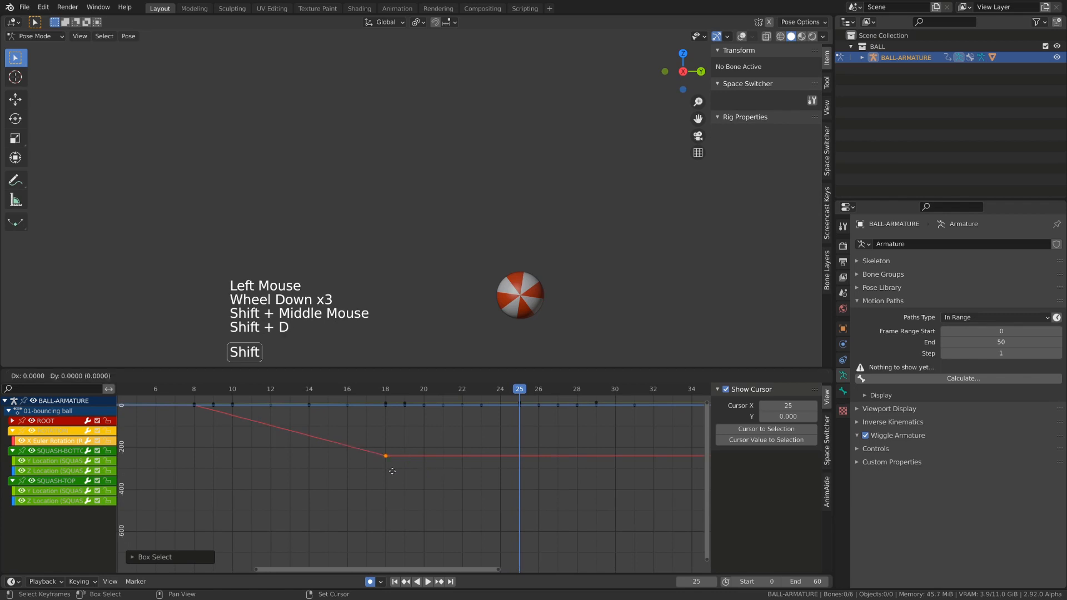
key(g)
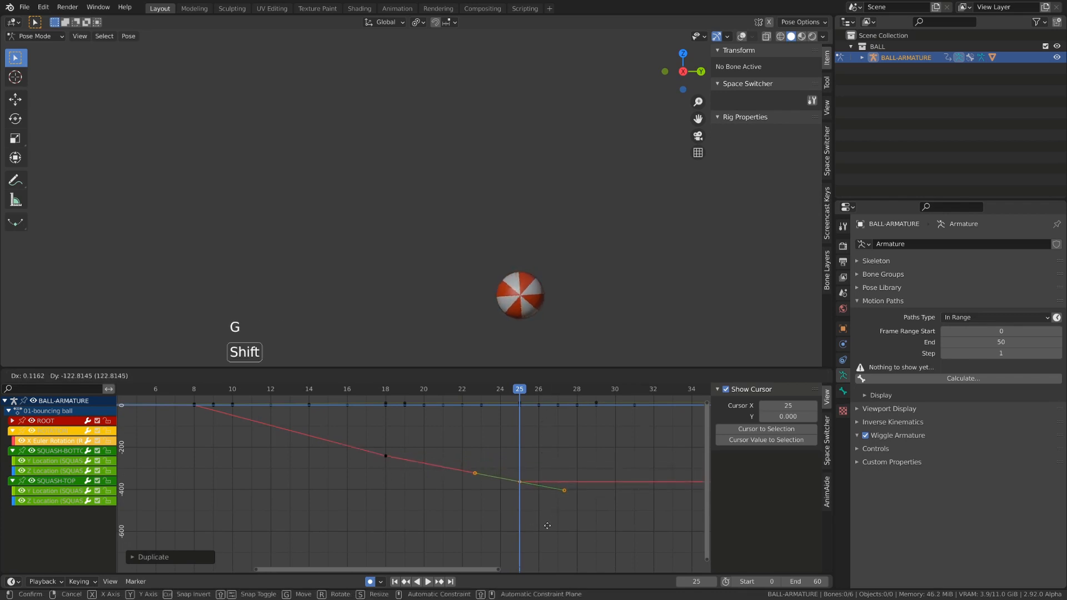
click(545, 453)
Step: Duplicate the X Euler Rotation keyframe from frame 25 to frame 30 and lower the copy by about 18°
drag(378, 390, 606, 439)
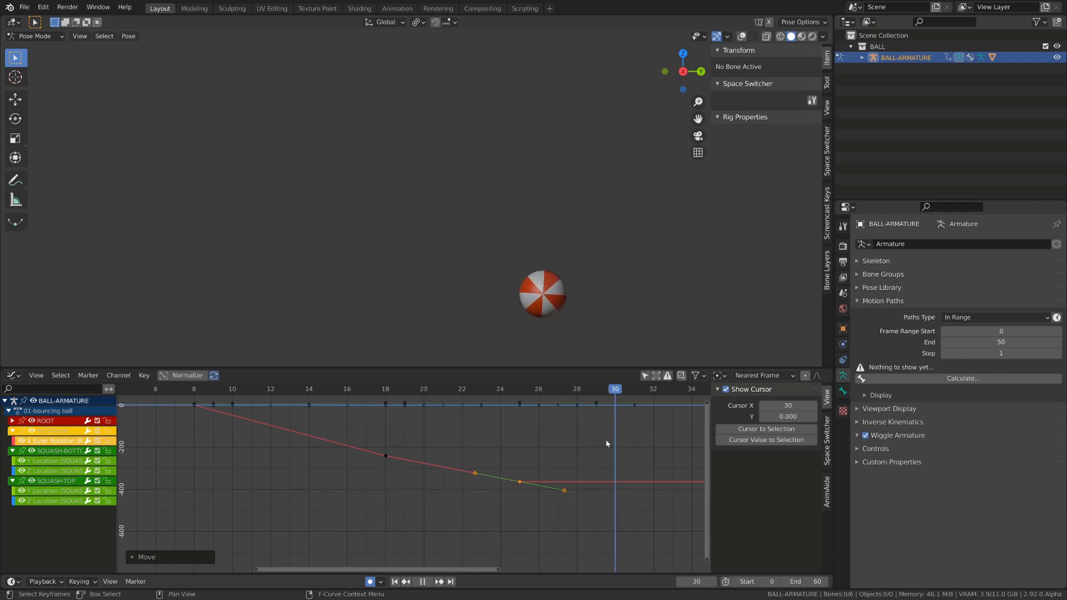
key(Escape)
click(516, 487)
key(shift+d)
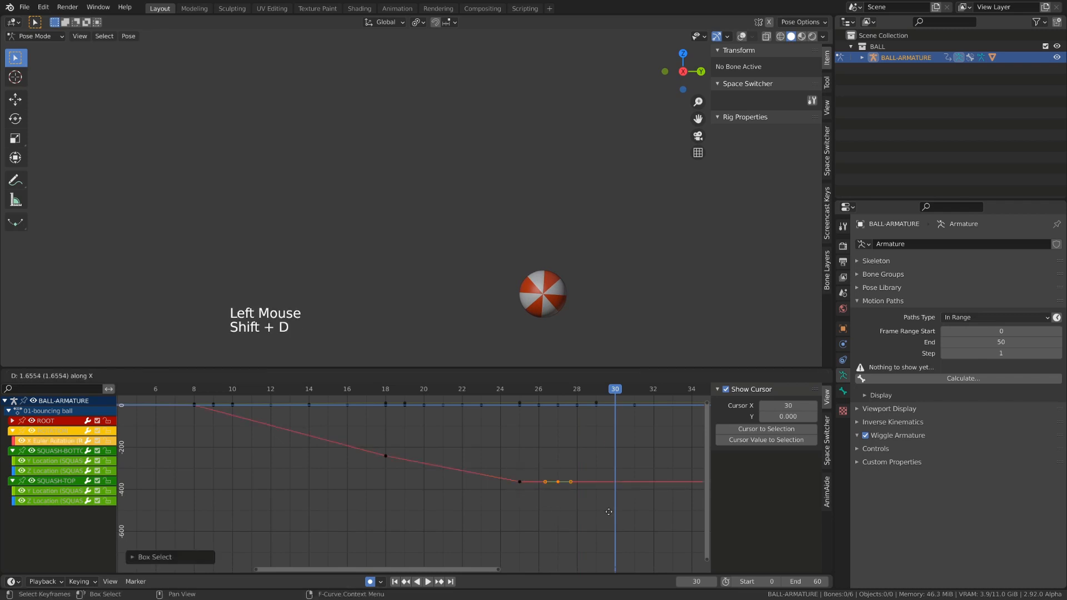
click(649, 513)
key(g)
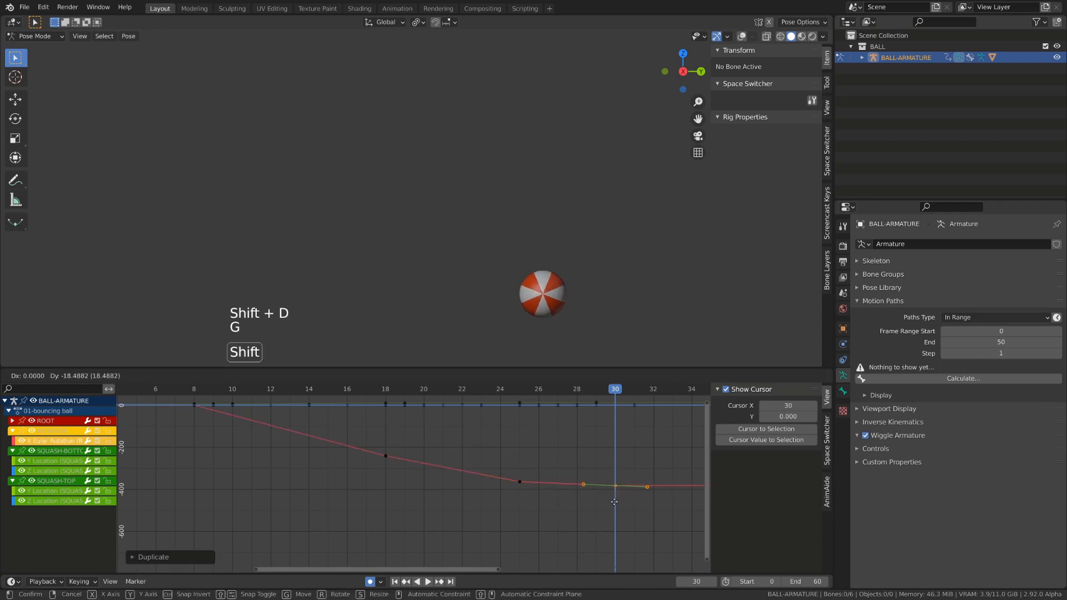
shift+click(616, 501)
Step: Scrub to the end of the roll and duplicate the frame 30 X Euler Rotation keyframe to frame 43
shift+middle_drag(639, 494, 508, 435)
drag(502, 391, 692, 414)
shift+middle_drag(636, 418, 523, 426)
click(600, 391)
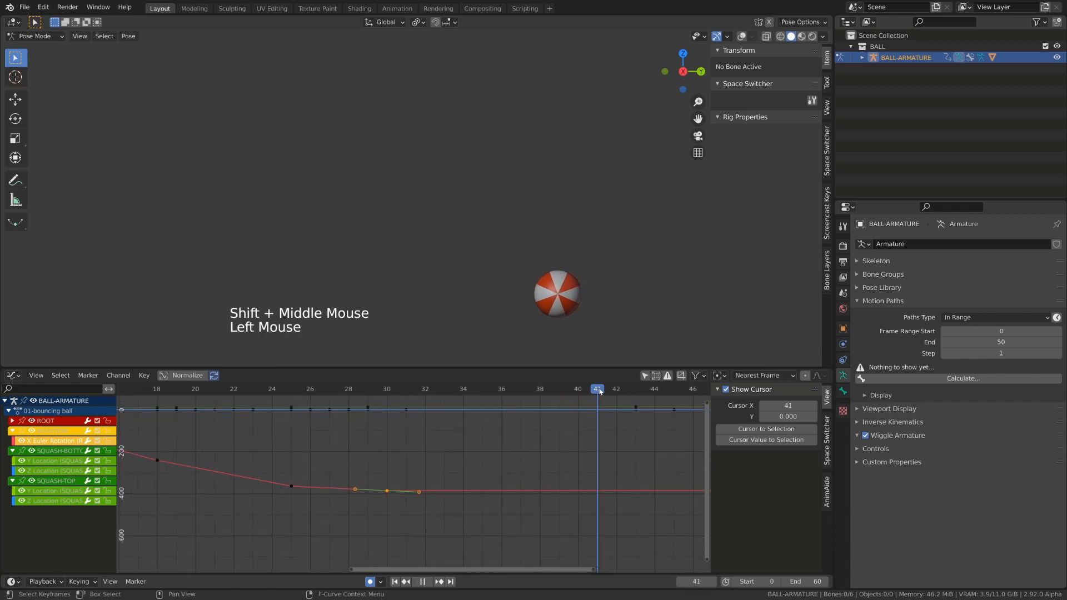
drag(660, 392, 636, 401)
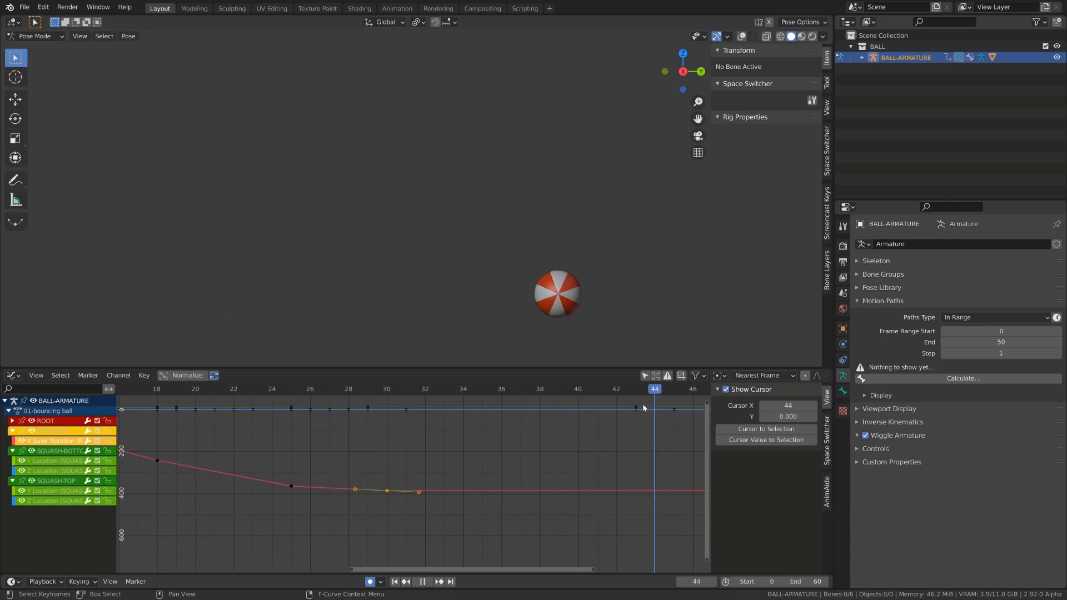
key(shift+d)
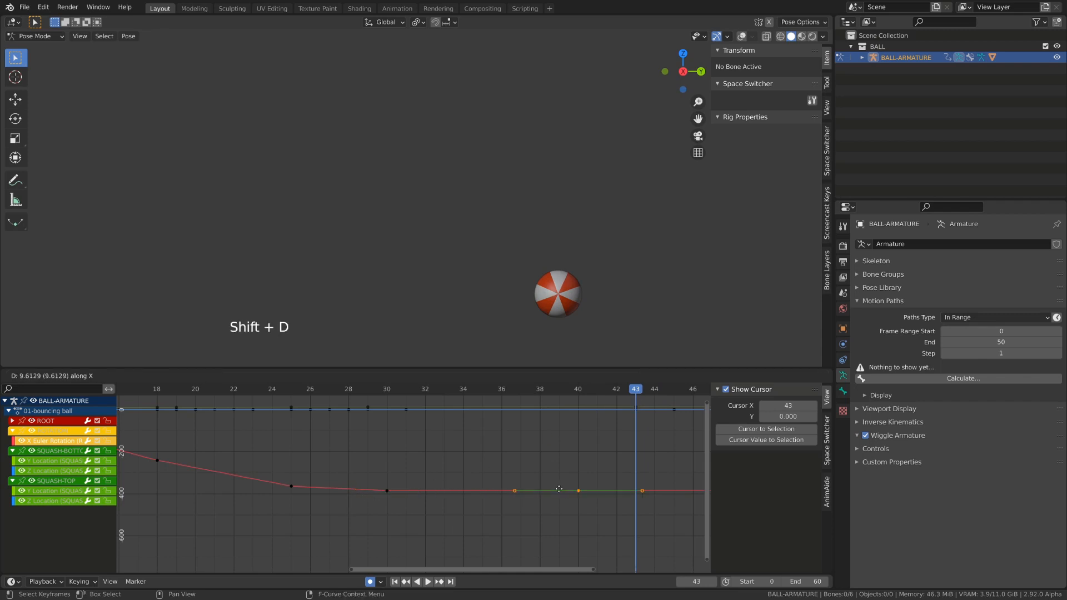
click(619, 485)
Step: Lower the X Euler Rotation keyframe at frame 43 slightly, set its handle type to Auto Clamped, and scrub through the roll
shift+middle_drag(618, 485, 579, 455)
key(g)
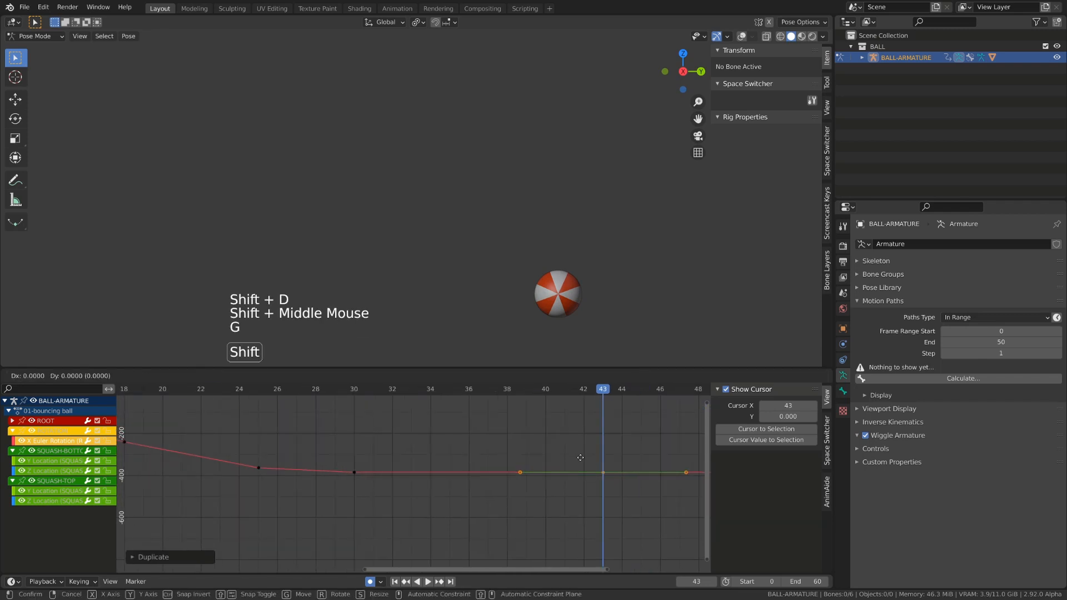
click(582, 468)
click(575, 395)
drag(556, 392, 605, 423)
key(g)
click(595, 430)
key(v)
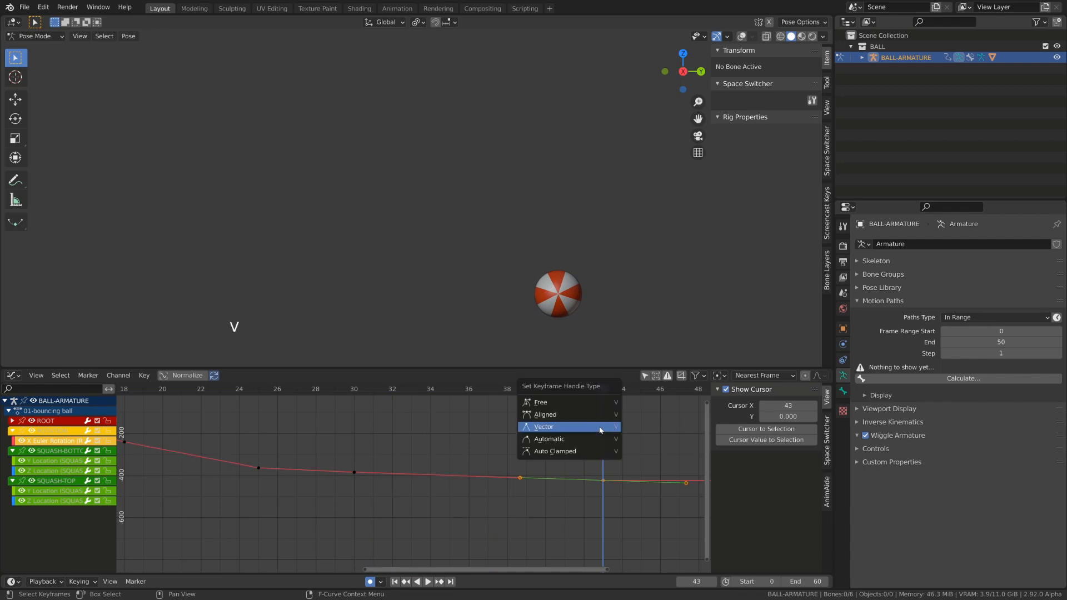
click(554, 453)
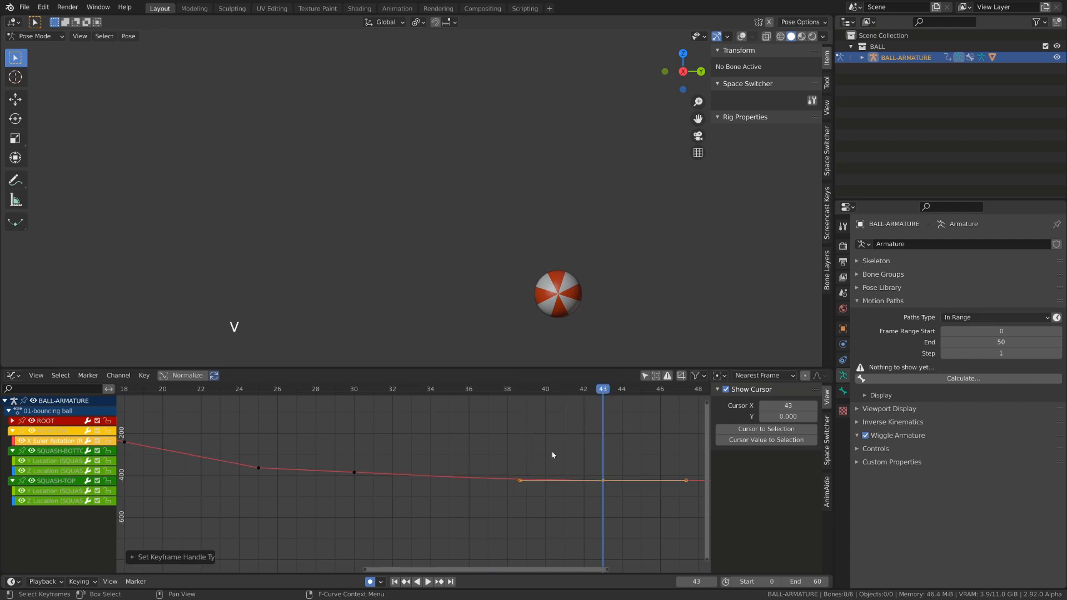
click(353, 392)
drag(358, 393, 582, 417)
drag(557, 415, 431, 410)
Step: Step back and forth through frames 31 to 40 with a close side view, examining the ball's roll against the ground for sliding
shift+middle_drag(482, 289, 353, 168)
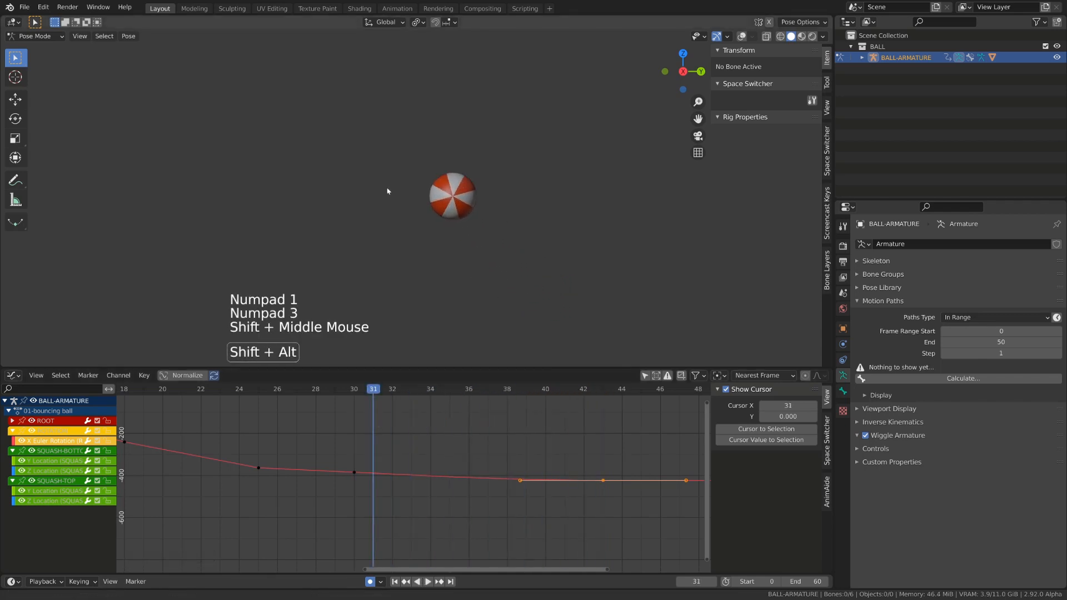
scroll(410, 205, up, 2)
key(quotedbl)
scroll(409, 206, up, 3)
scroll(410, 205, up, 5)
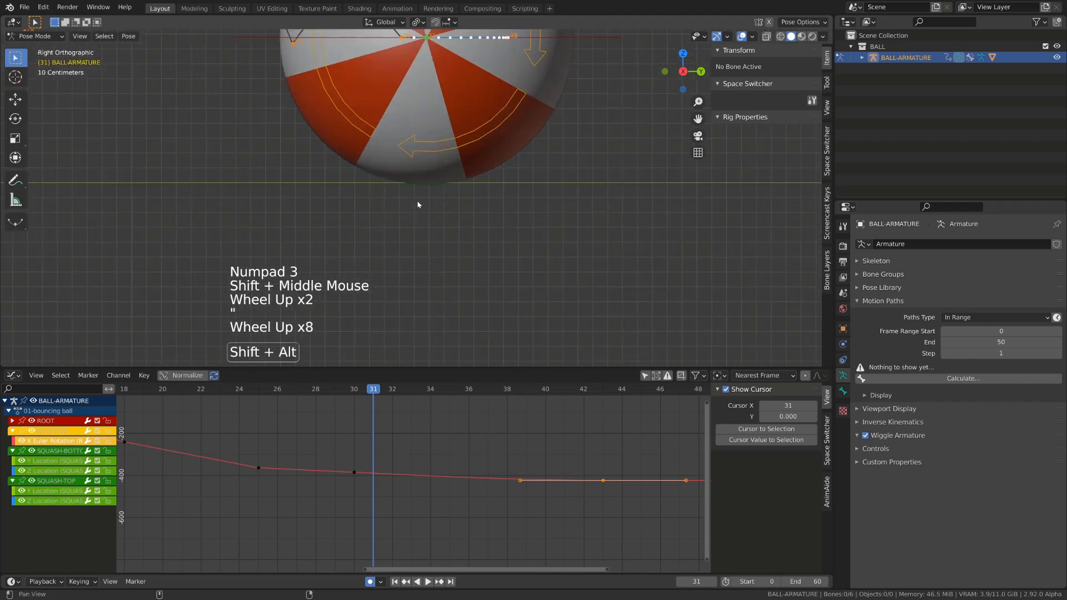
shift+middle_drag(410, 205, 401, 244)
key(Right)
key(Right)
key(Right)
key(Right)
key(Right)
key(Right)
key(Right)
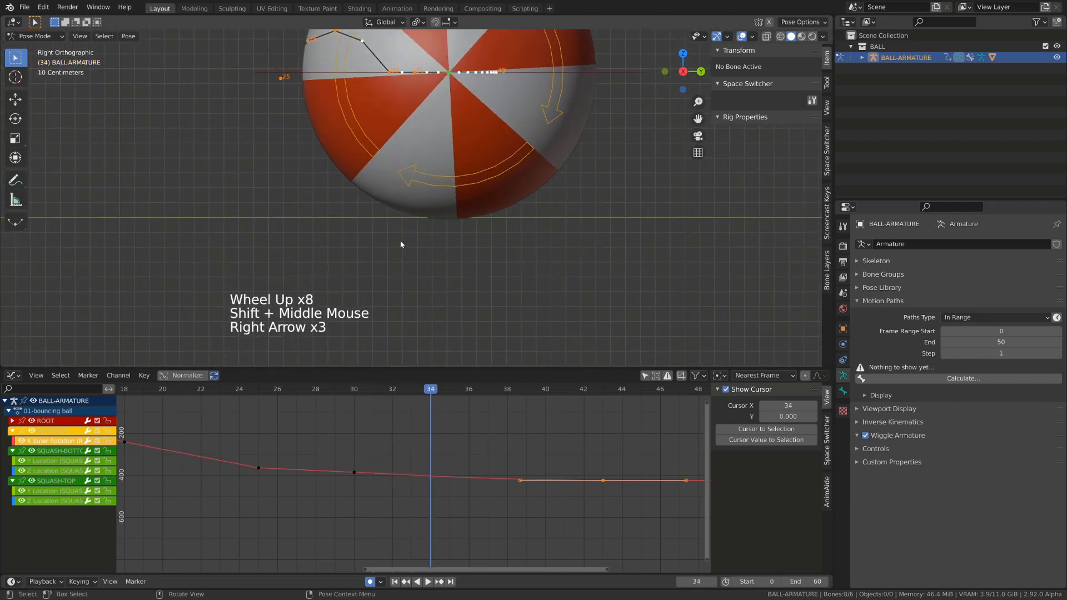
key(Right)
key(Right)
key(Left)
key(Left)
key(Left)
key(Left)
key(Left)
key(Left)
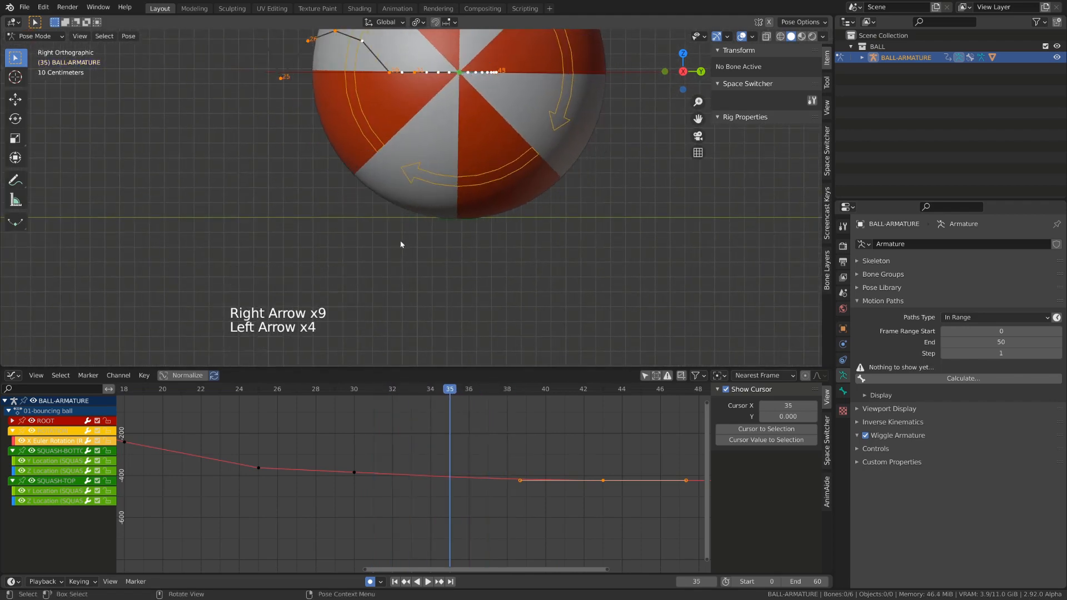
key(Right)
key(Right)
key(Right)
key(Right)
key(Right)
key(Right)
key(Right)
key(Left)
key(Left)
key(Left)
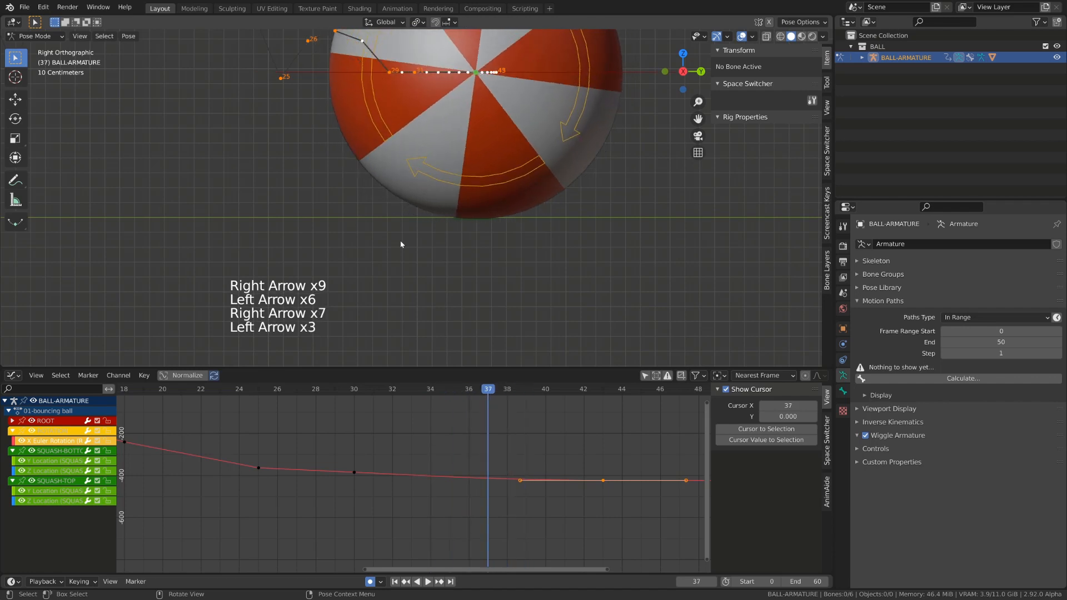
key(Left)
key(Left)
key(Left)
key(Right)
key(Right)
key(Right)
key(Right)
key(Right)
key(Right)
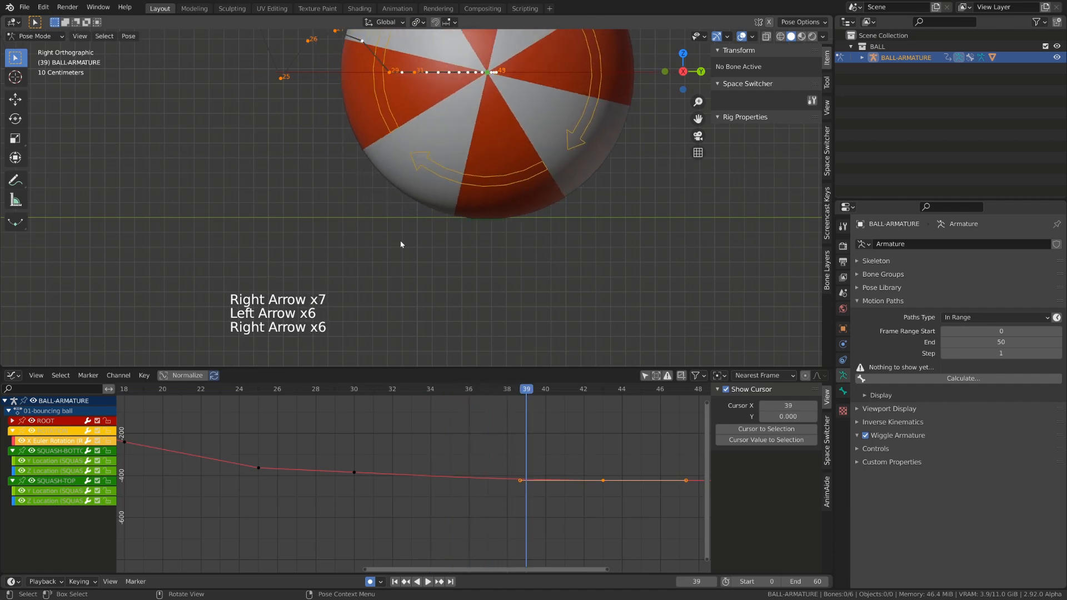
key(Left)
key(Left)
key(Left)
key(Left)
key(Left)
key(Left)
key(Left)
key(Left)
key(Left)
key(Right)
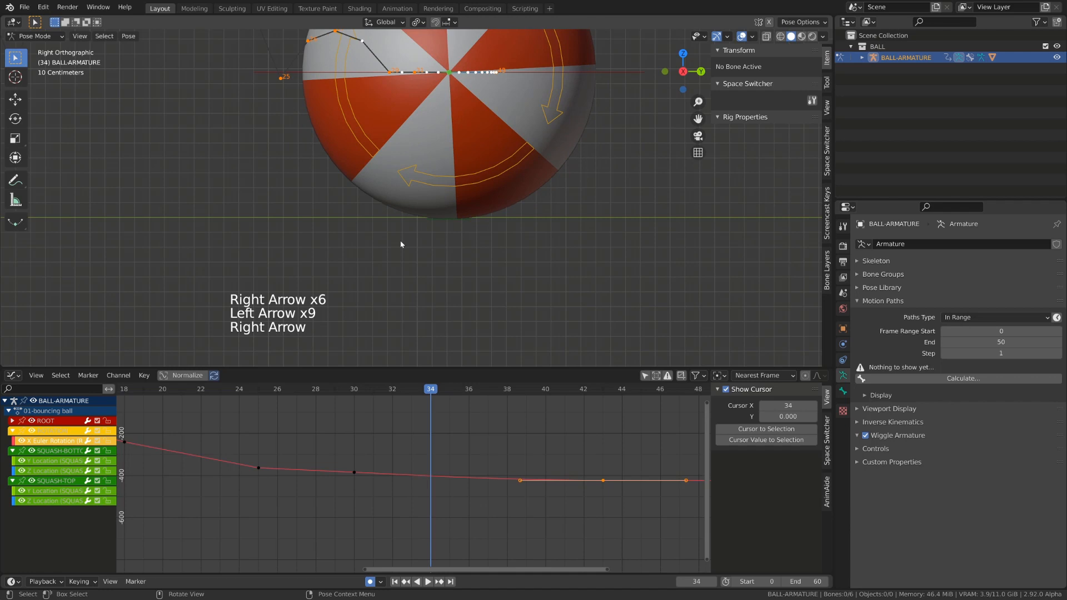
Step: Place the 3D cursor where the stripe edge meets the ground at frame 34 and step through to frame 39 to compare its position
scroll(443, 228, up, 5)
shift+right_click(518, 249)
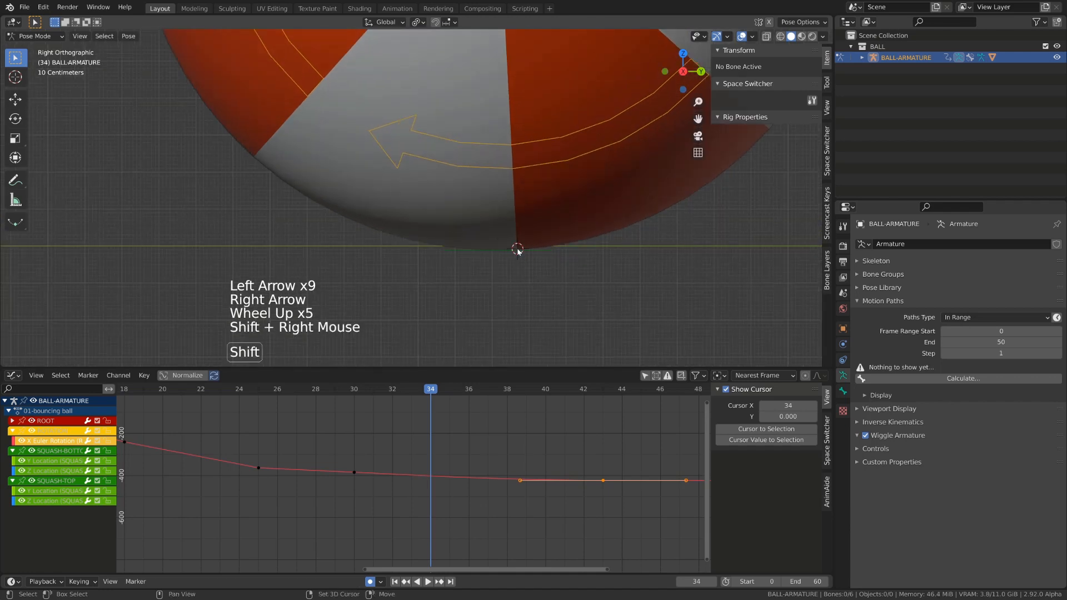
key(Right)
key(Right)
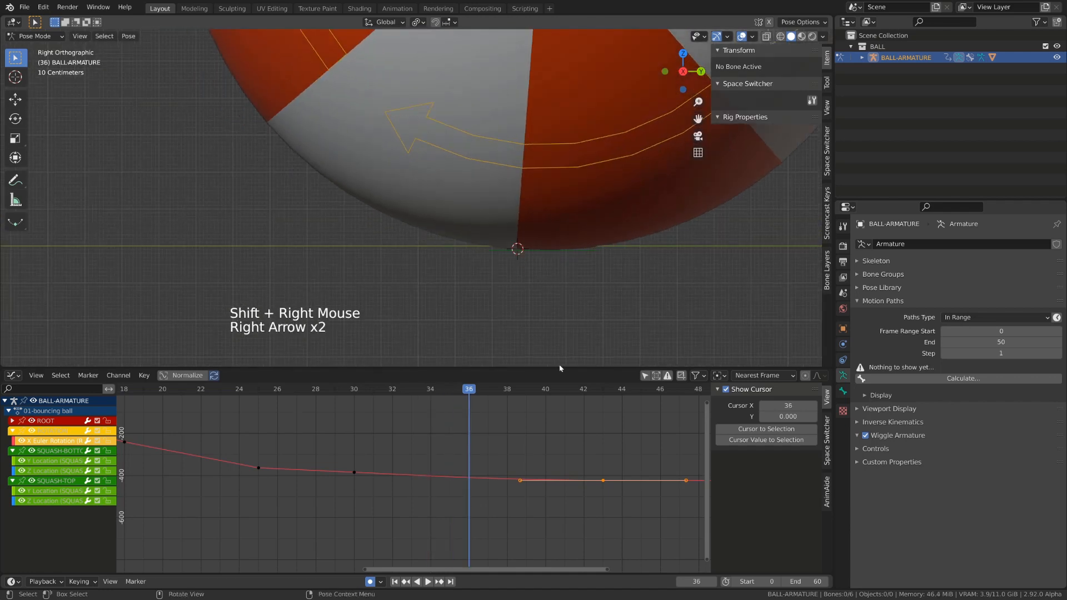
key(Left)
key(Right)
key(Right)
key(Right)
key(Right)
key(Right)
key(Right)
key(Right)
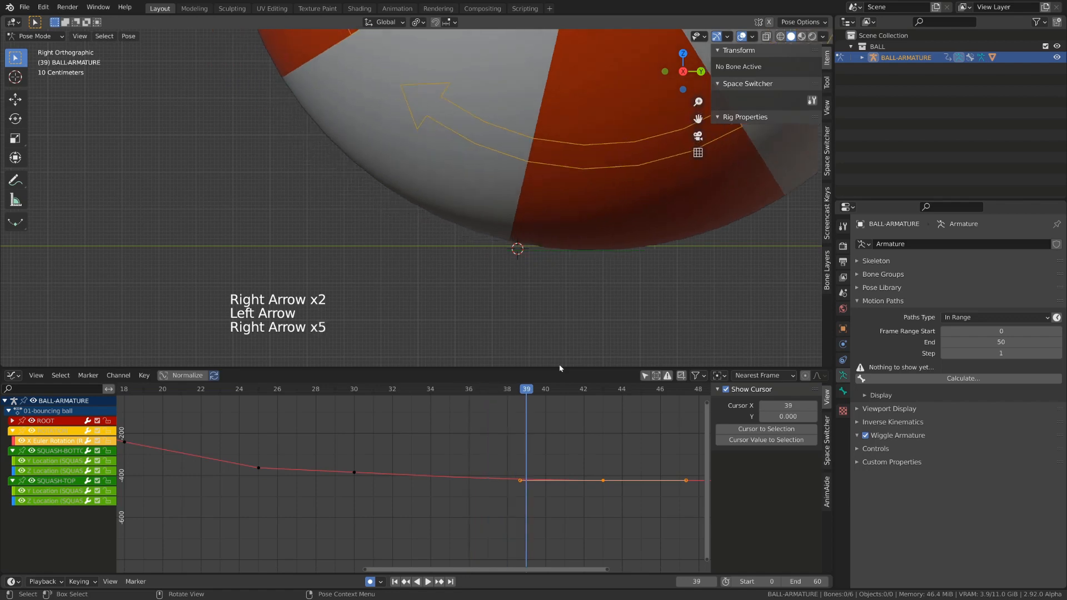
Step: Step back and forth between frames 33 and 43, comparing the stripe edge's ground contact with the 3D cursor
key(Right)
key(Right)
key(Right)
key(Right)
key(Left)
key(Left)
key(Left)
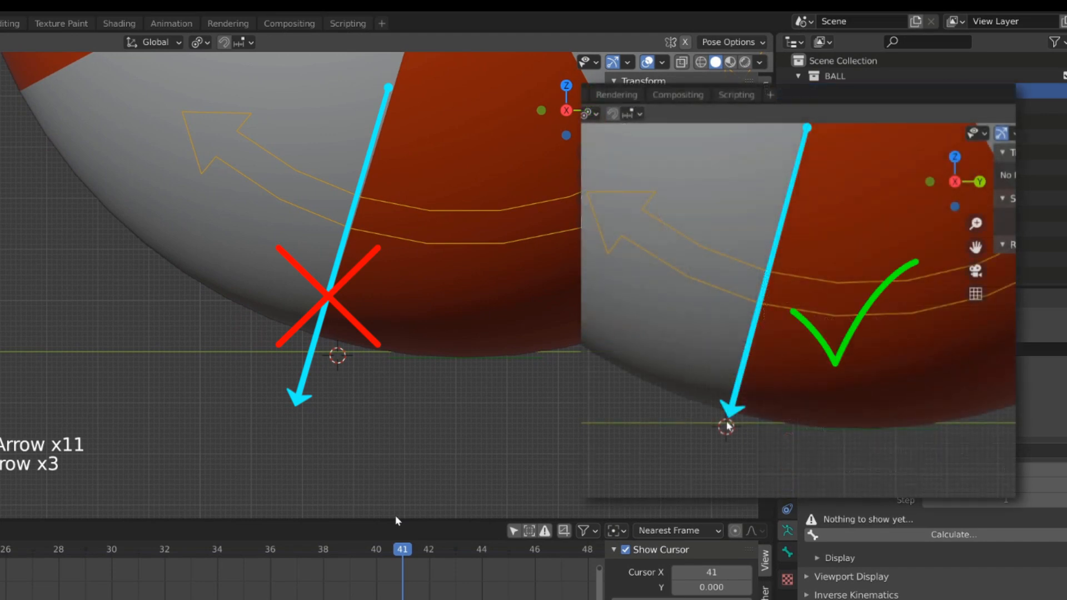
key(Left)
key(Left)
key(Left)
key(Left)
key(Left)
key(Left)
key(Left)
key(Left)
key(Left)
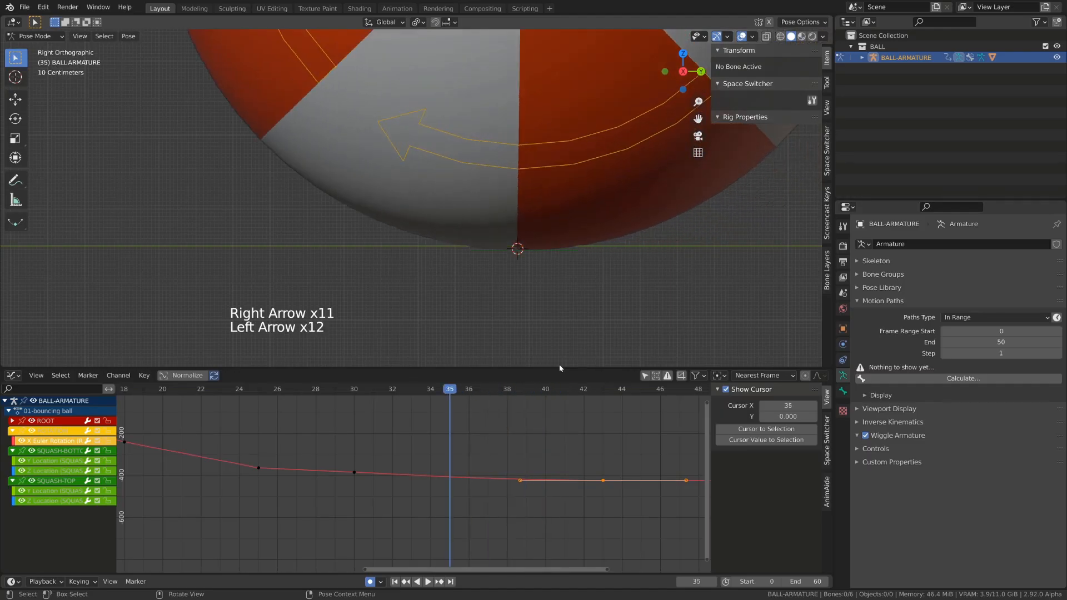
key(Left)
key(Left)
key(Right)
key(Right)
key(Right)
key(Right)
key(Right)
key(Right)
key(Right)
key(Right)
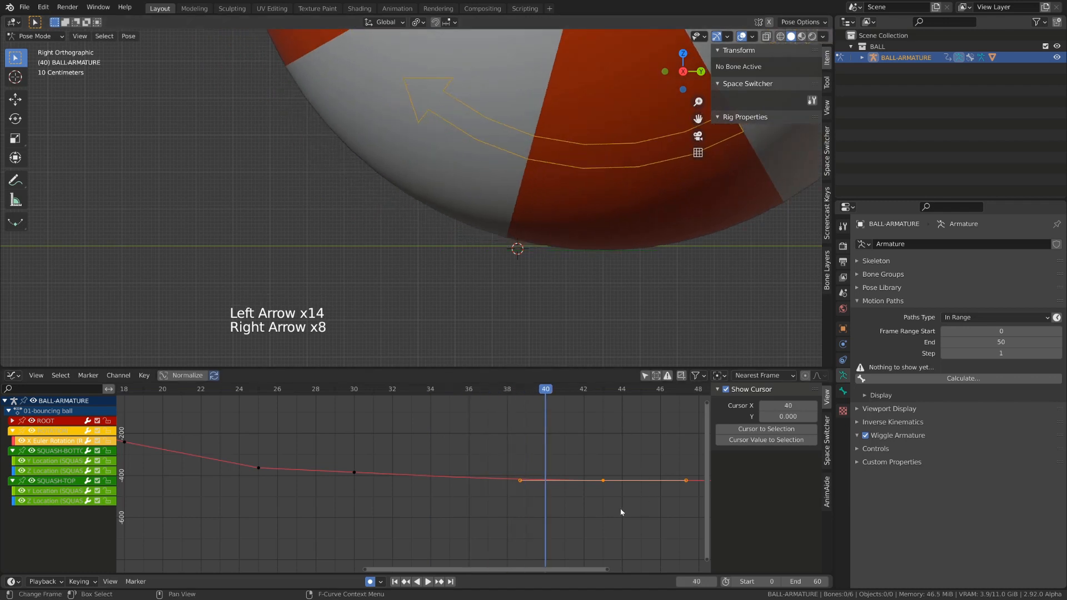
Step: Raise the X Euler Rotation keyframe at frame 43 slightly and check the ball's ground contact at frame 39
key(g)
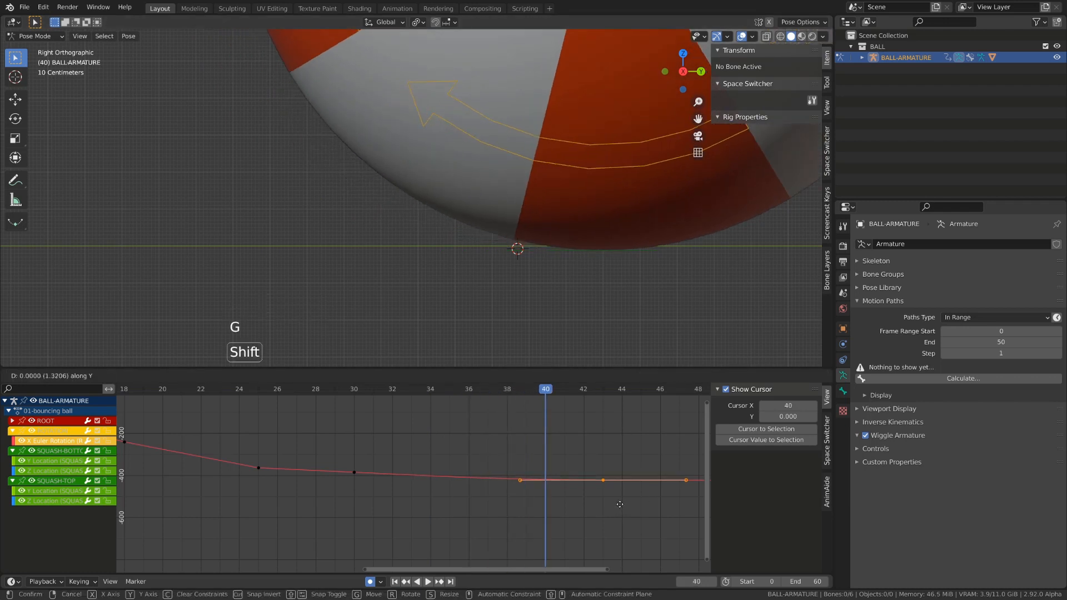
key(Escape)
drag(324, 441, 634, 510)
key(KP_Decimal)
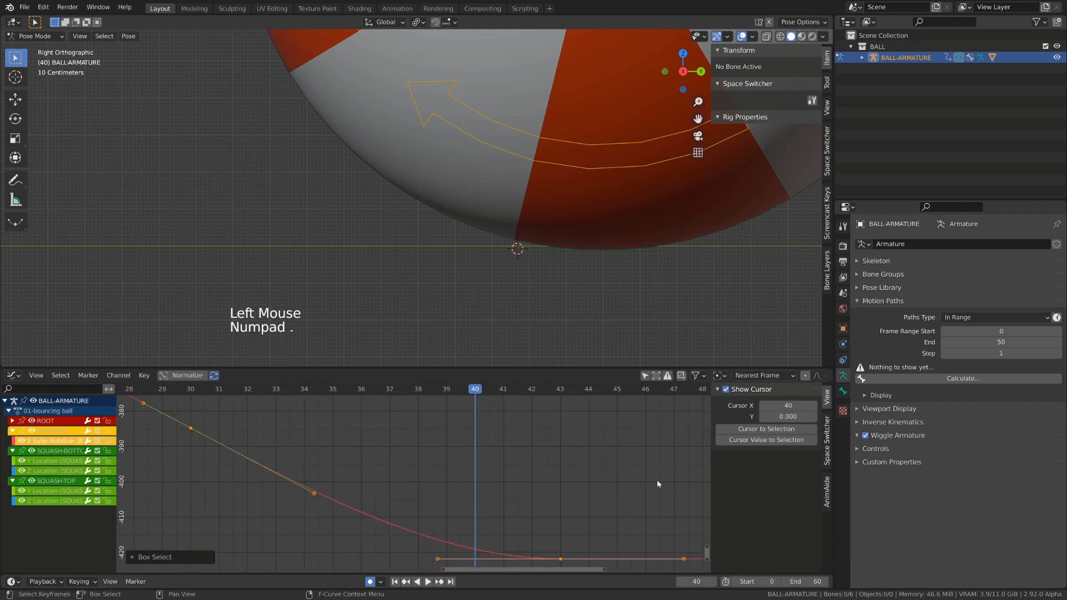
scroll(510, 482, down, 4)
click(548, 536)
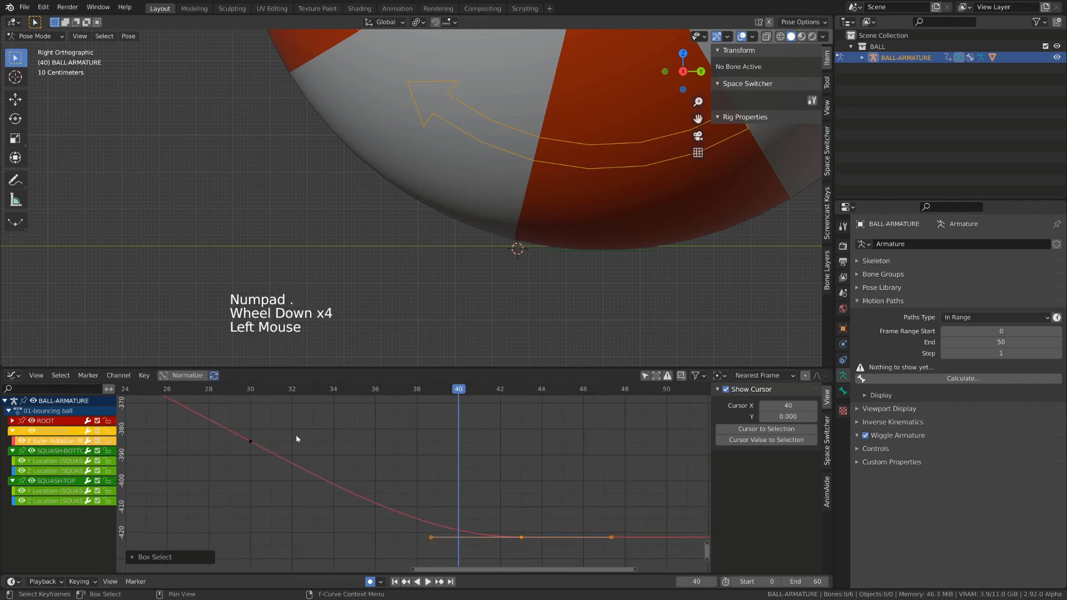
drag(249, 393, 440, 457)
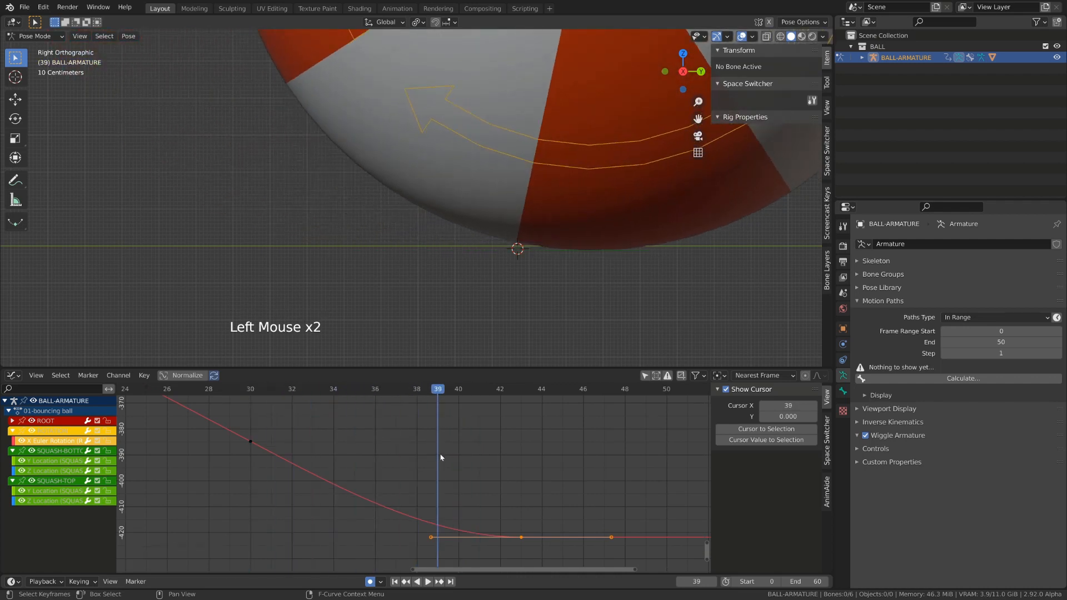
Step: Shorten the left handle of the frame 43 rotation keyframe and try raising it while checking frames 38 and 43
click(431, 537)
drag(423, 392, 415, 395)
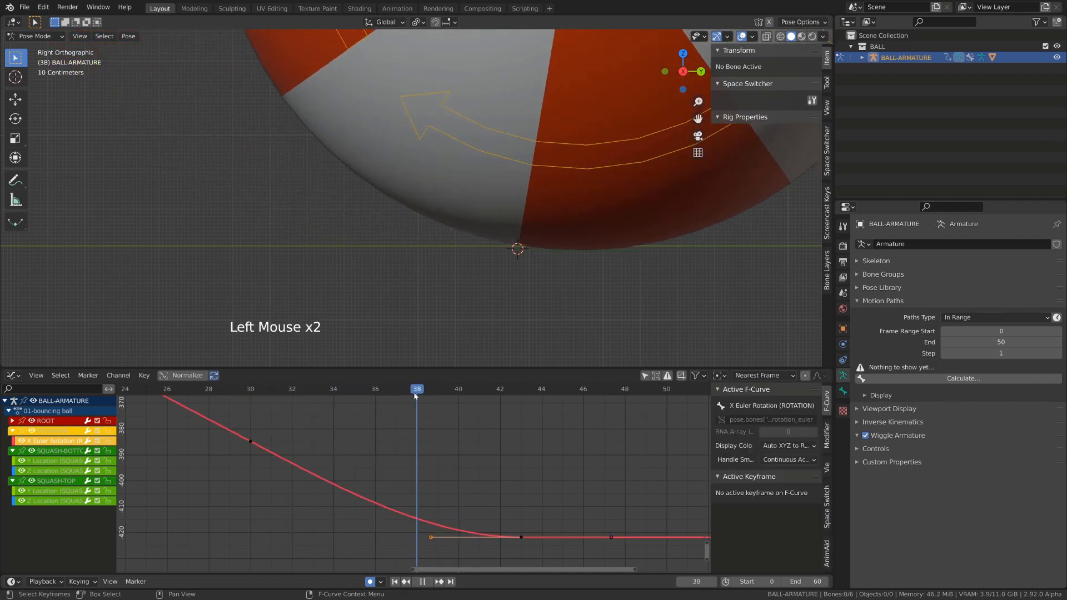
key(s)
click(379, 481)
drag(428, 399, 521, 423)
key(g)
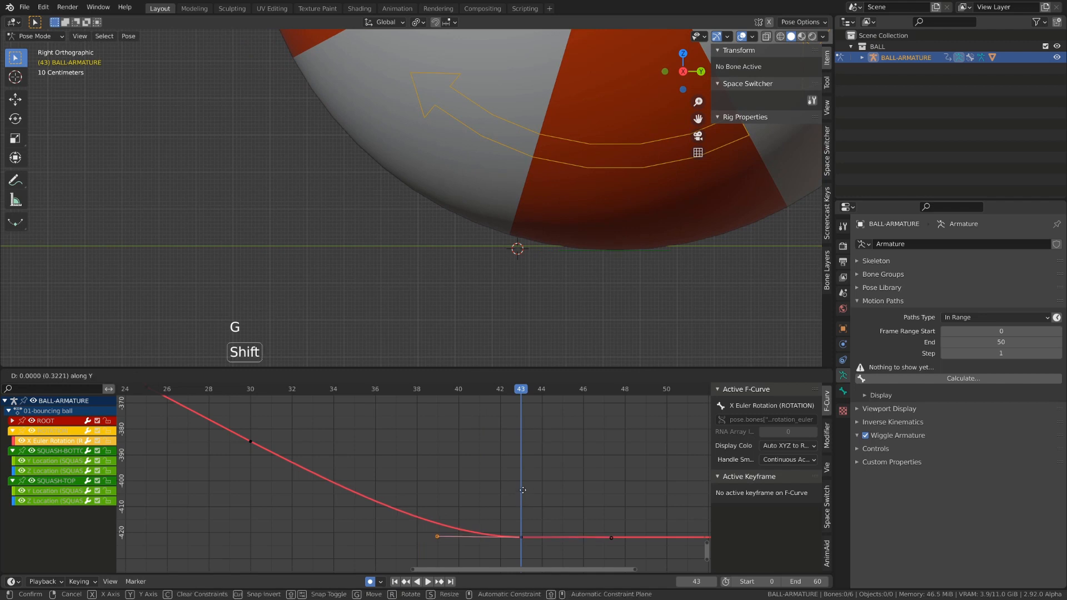
click(520, 438)
Step: Reset the handle type of the frame 43 X Euler Rotation keyframe and raise the keyframe to about -420°
shift+drag(501, 491, 545, 555)
key(v)
click(543, 543)
key(g)
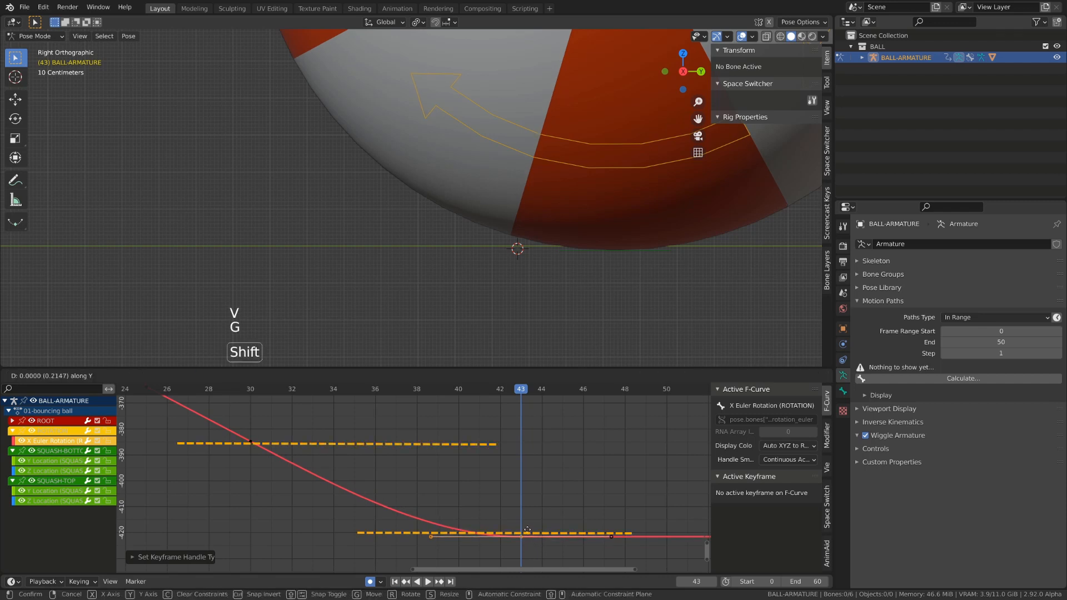
click(525, 496)
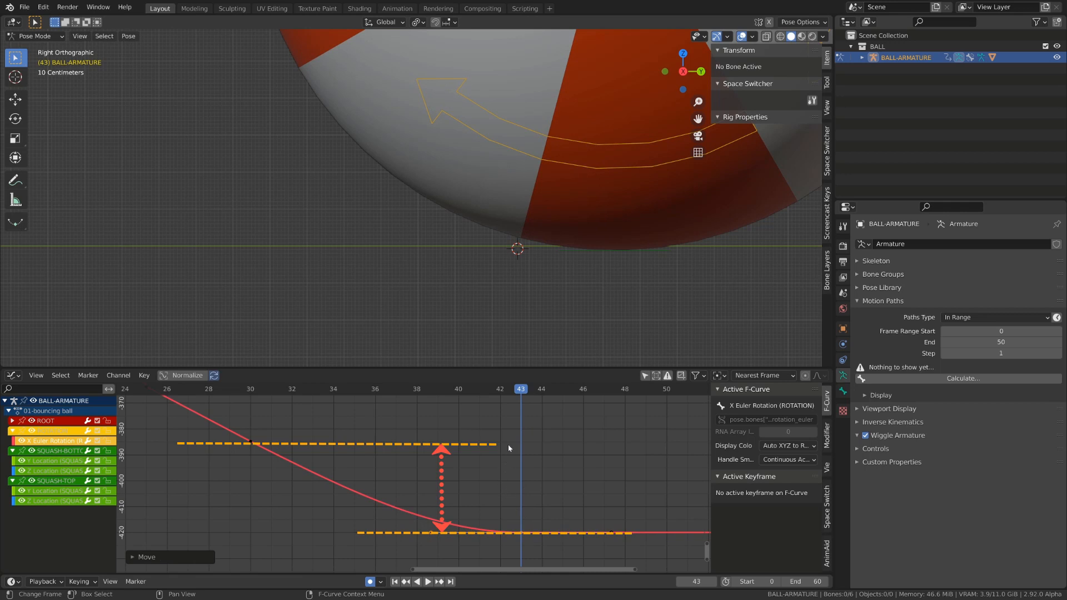
Step: At frame 35, scale the frame 43 keyframe's left handle by about 1.24 and slightly rotate the frame 30 keyframe's right handle
drag(512, 388, 346, 417)
key(s)
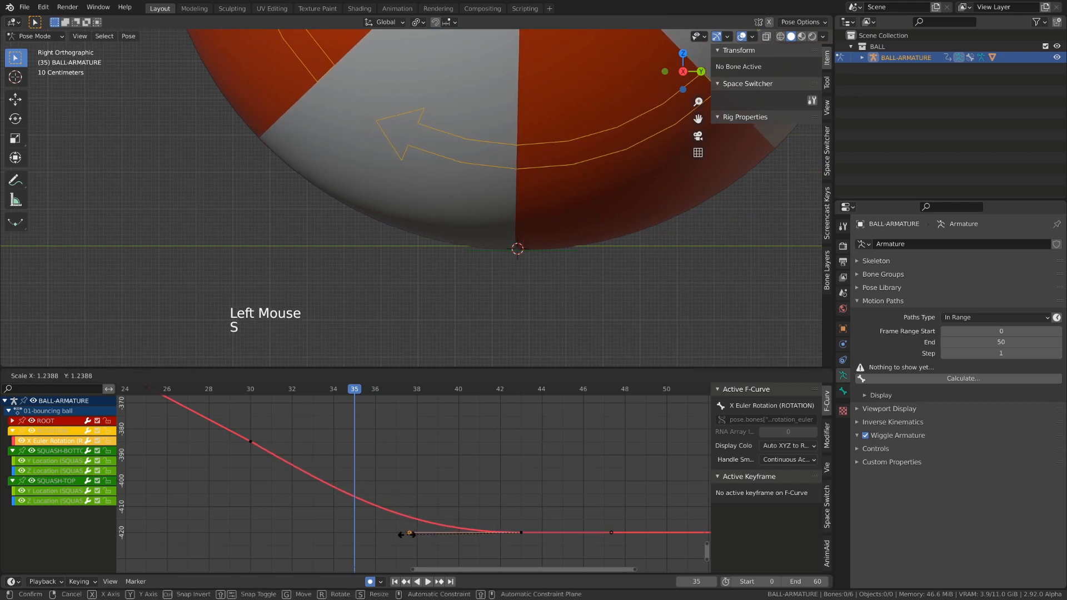
click(407, 535)
click(251, 443)
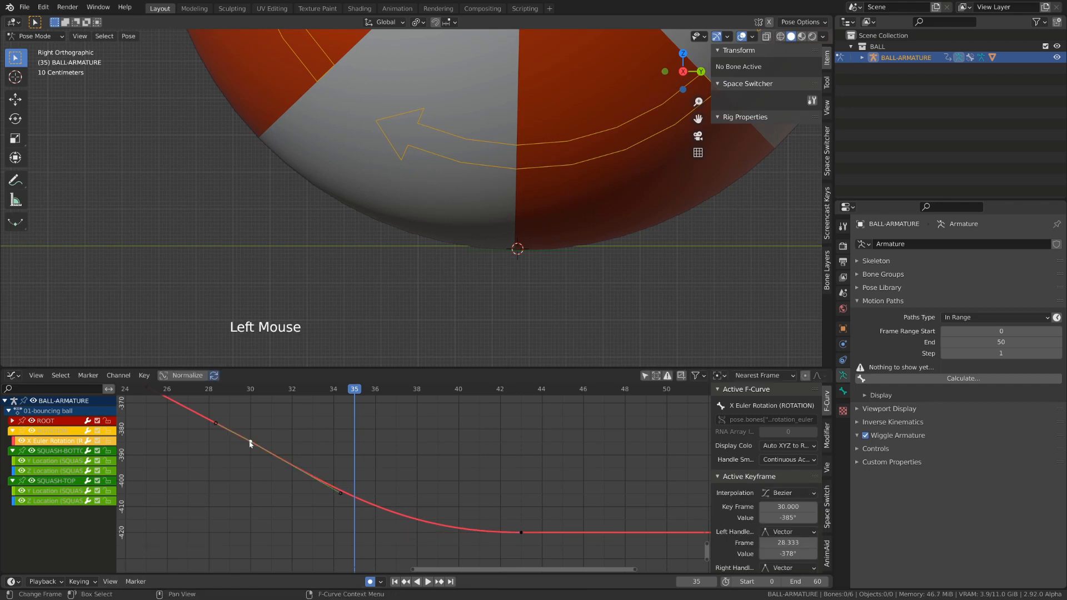
key(r)
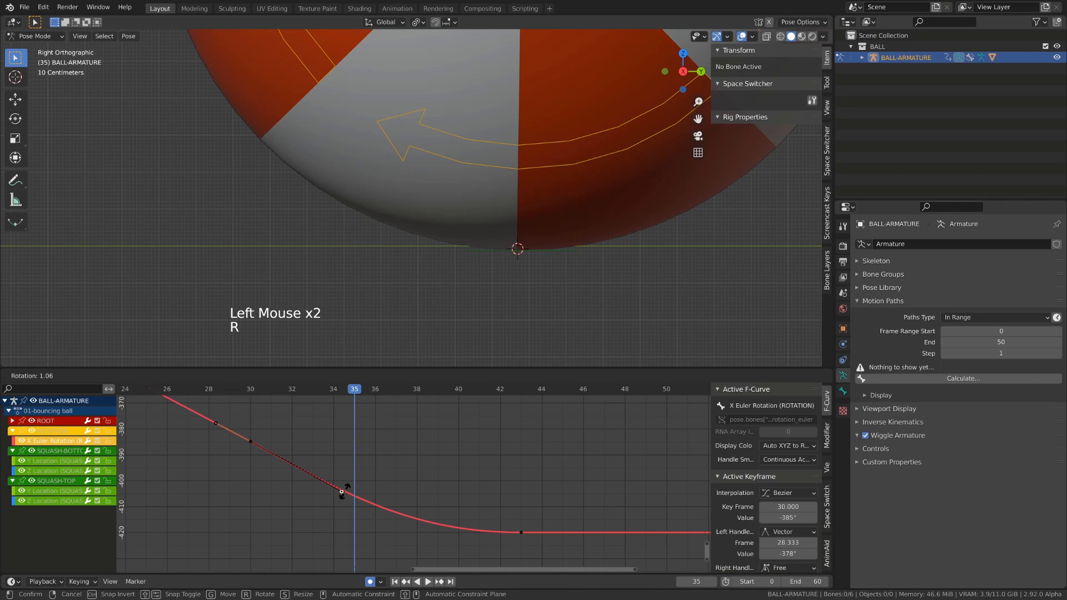
click(347, 494)
Step: Return to frame 2, hide the viewport overlays, and play the whole bounce with the full ball path in view
drag(272, 391, 210, 454)
scroll(361, 434, down, 14)
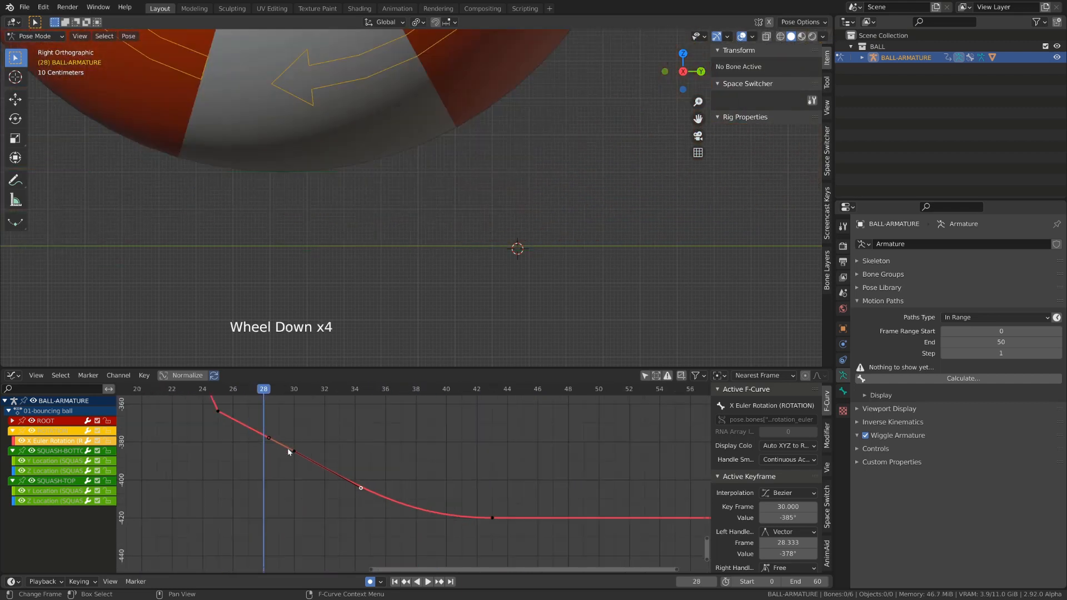
shift+middle_drag(360, 432, 380, 458)
drag(305, 385, 280, 393)
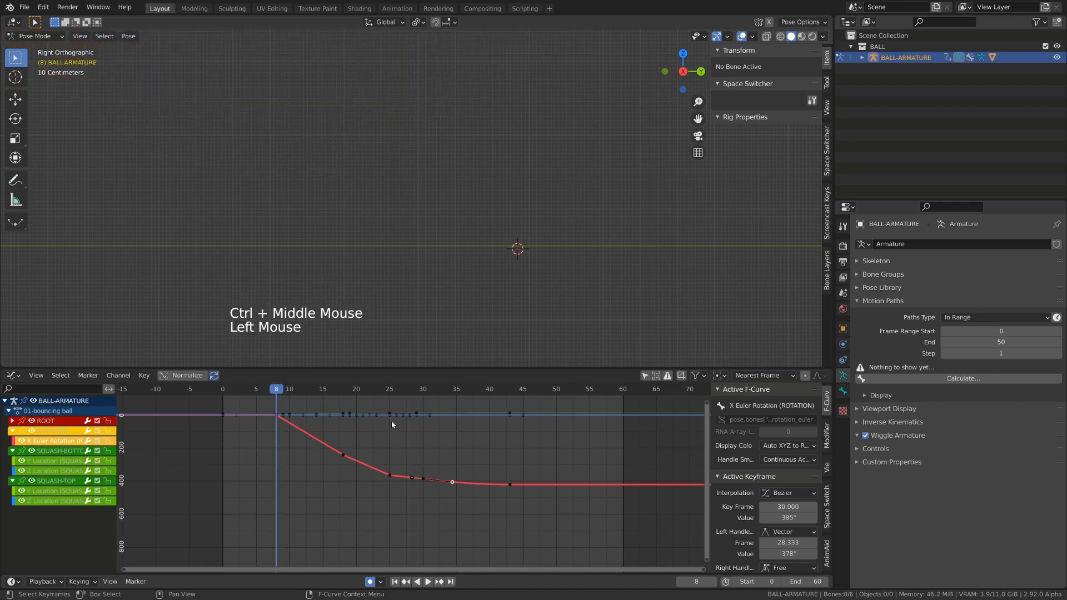
scroll(388, 281, down, 6)
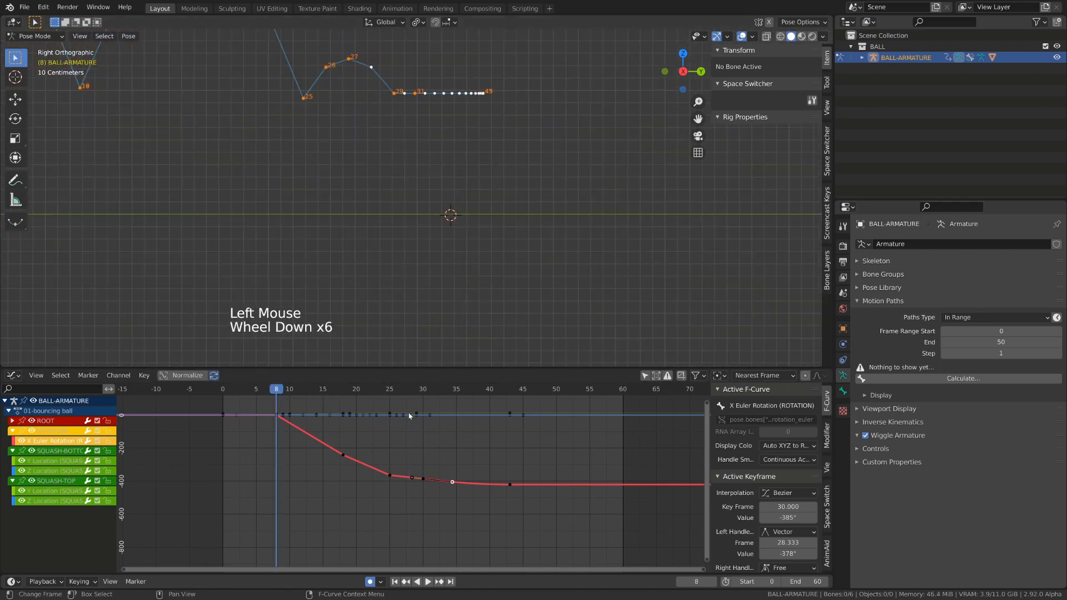
drag(272, 393, 242, 391)
scroll(323, 298, down, 4)
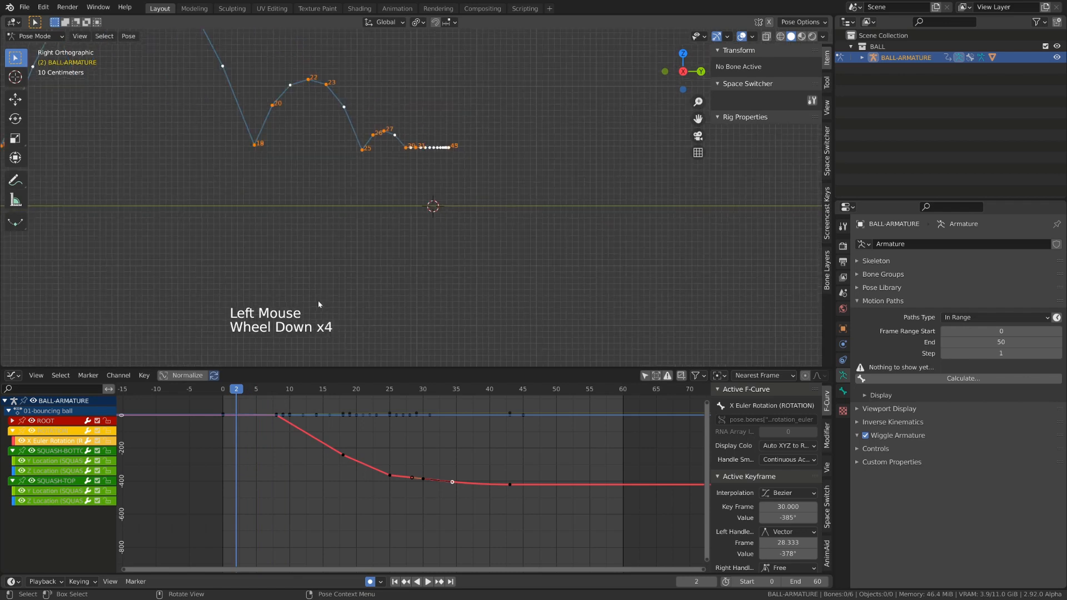
key(space)
key(apostrophe)
scroll(433, 204, down, 3)
shift+middle_drag(434, 208, 516, 238)
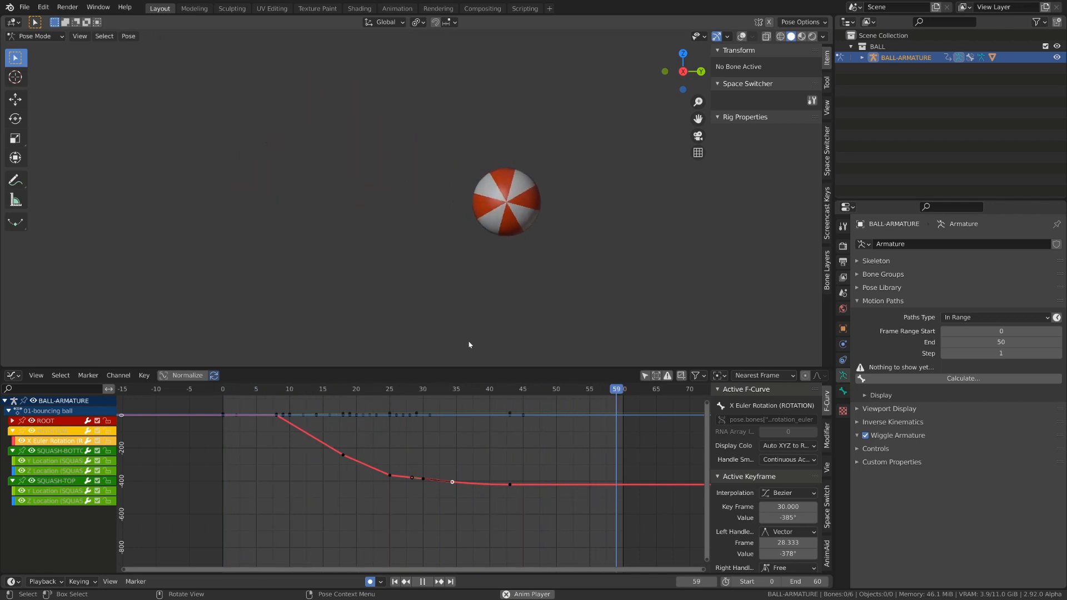
key(space)
Step: Replay short stretches starting between frames 12 and 25, examining the timing and spin of the second and third bounces
click(383, 389)
key(space)
key(space)
click(384, 389)
drag(383, 389, 356, 392)
key(space)
key(space)
click(303, 389)
key(space)
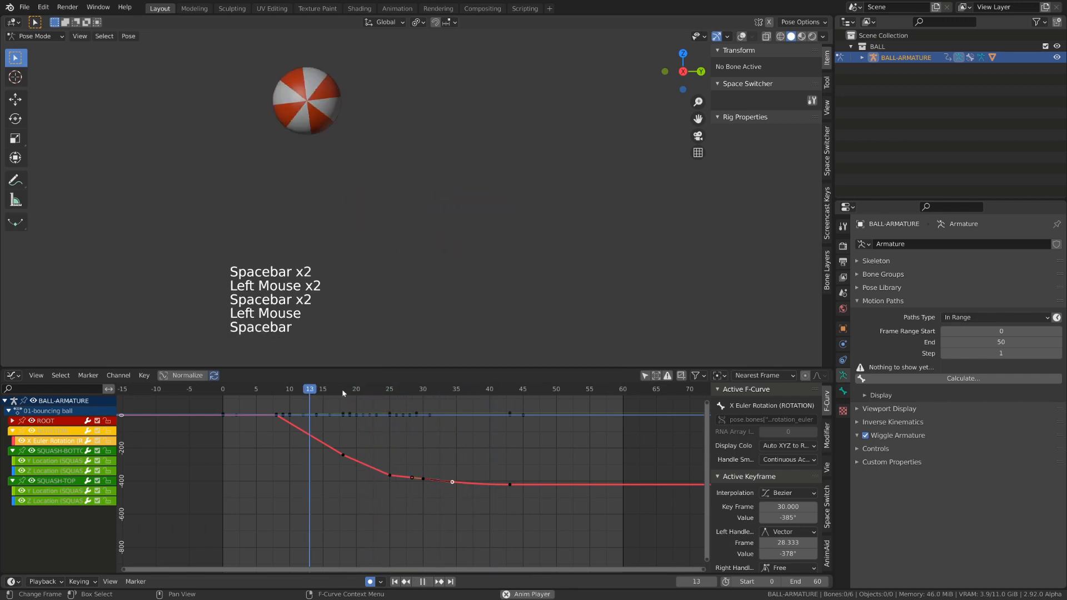
key(space)
click(382, 390)
key(space)
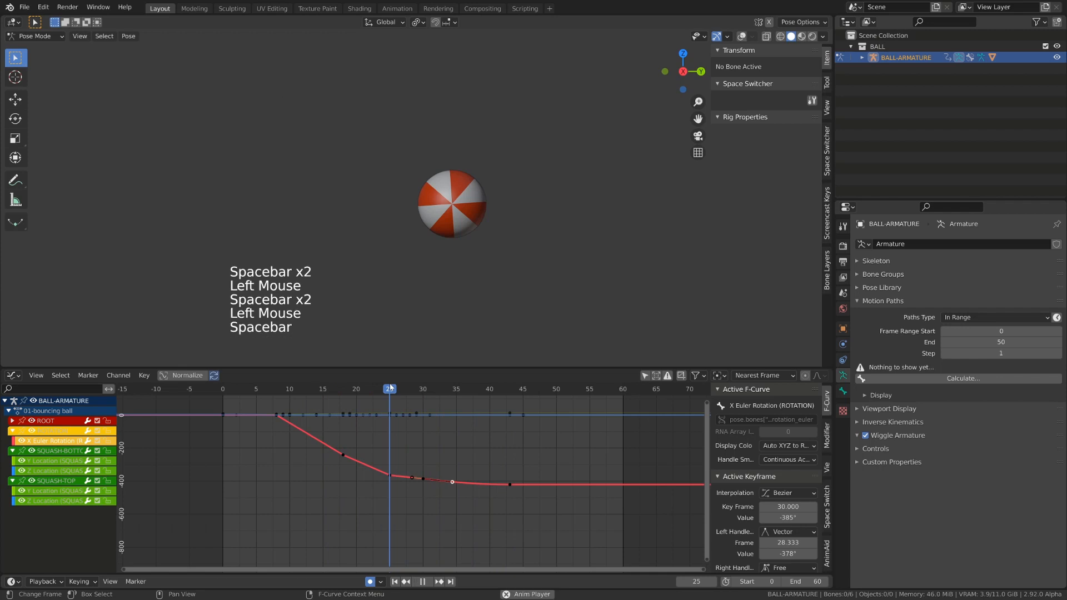
key(space)
click(381, 391)
scroll(466, 214, down, 4)
key(space)
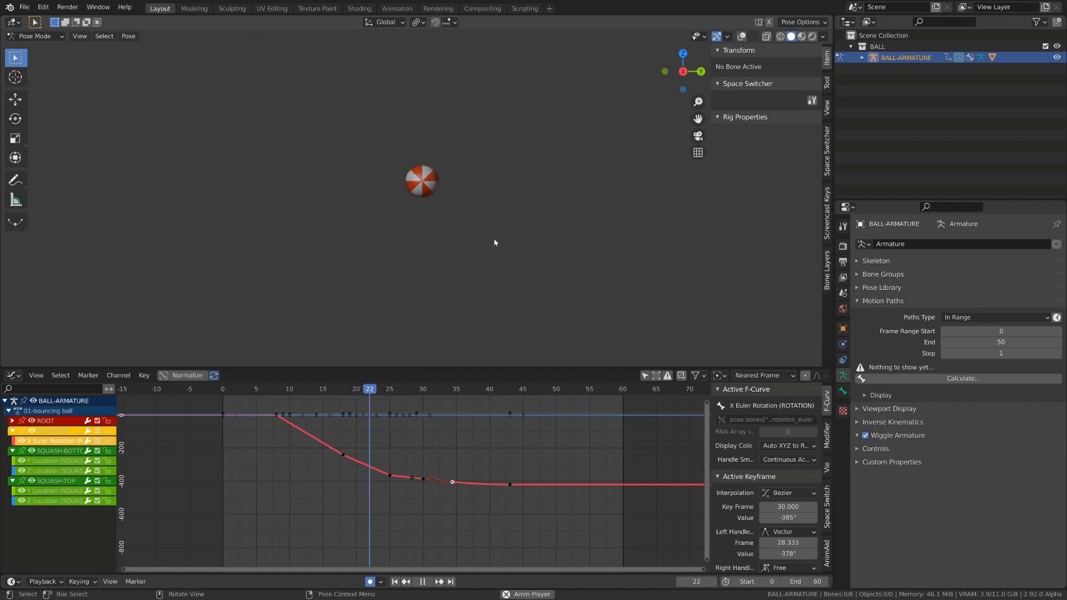
click(391, 390)
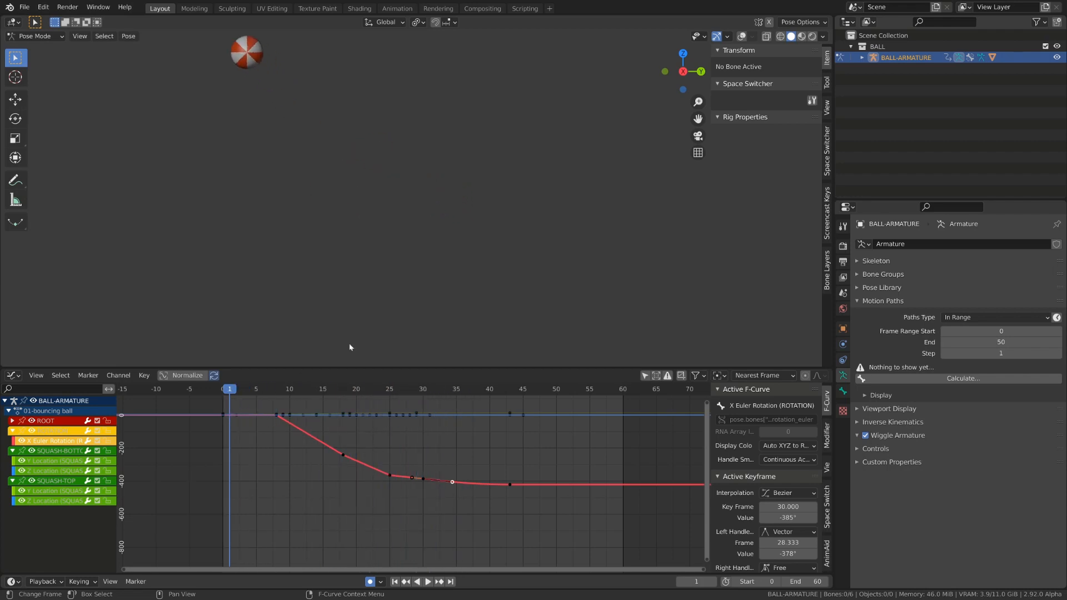
Step: Play the animation from frame 1 and replay it from points between frames 19 and 28, examining the last bounces
key(space)
key(space)
click(358, 389)
key(space)
key(space)
click(408, 391)
key(space)
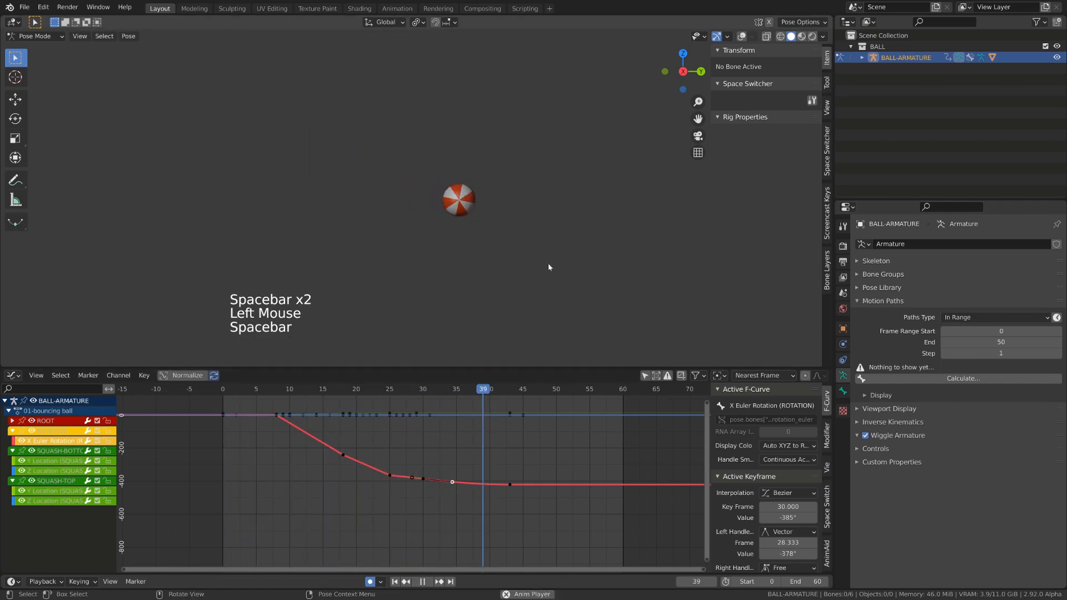
key(space)
click(362, 393)
key(space)
key(space)
click(388, 391)
key(space)
key(space)
click(352, 395)
key(space)
key(space)
click(382, 396)
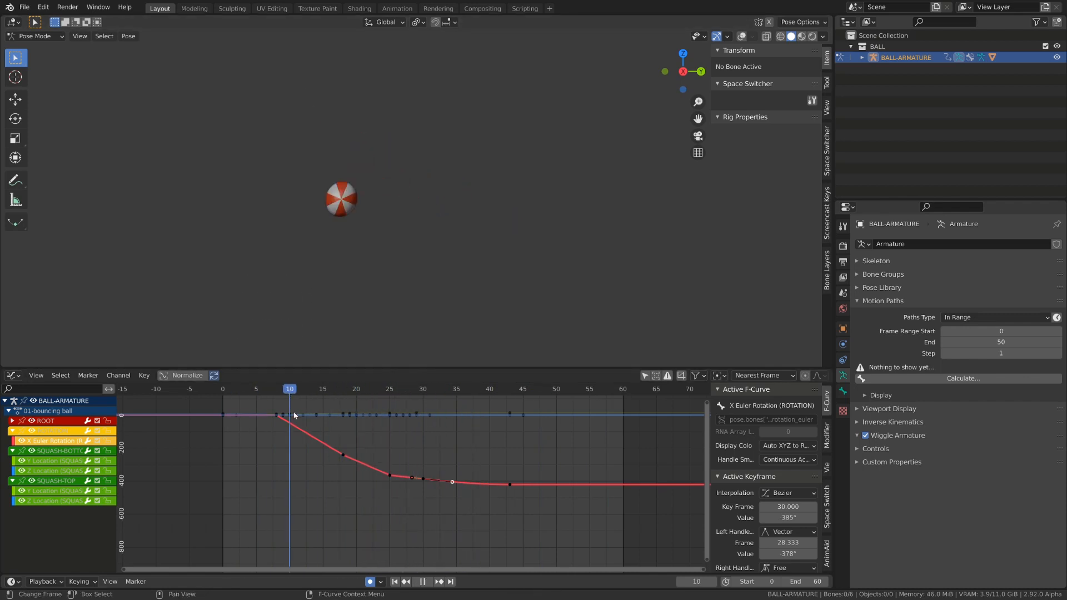
Step: Expand the ROOT channels, select the Z Location curve, and frame its bounce arcs in the graph
click(13, 421)
double_click(44, 450)
scroll(424, 433, up, 2)
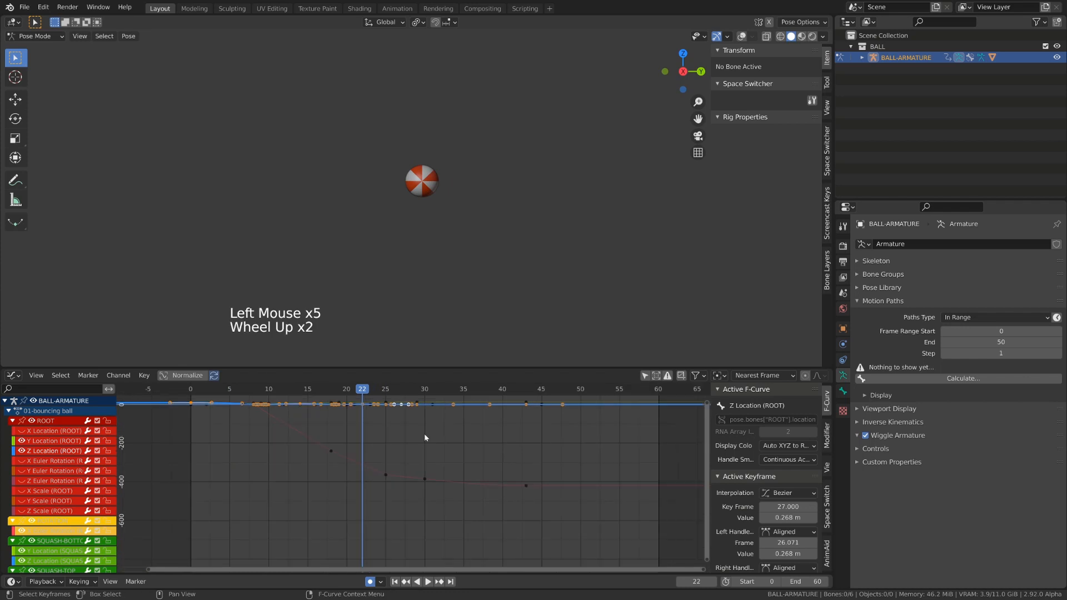
key(KP_Decimal)
shift+middle_drag(410, 497, 406, 458)
scroll(403, 458, up, 5)
ctrl+middle_drag(356, 464, 449, 457)
scroll(449, 458, down, 3)
ctrl+middle_drag(449, 457, 451, 465)
scroll(452, 464, up, 4)
Step: Raise the ROOT Z Location peak keyframe at frame 22 to about 1.27 m and rescale its handles
double_click(516, 501)
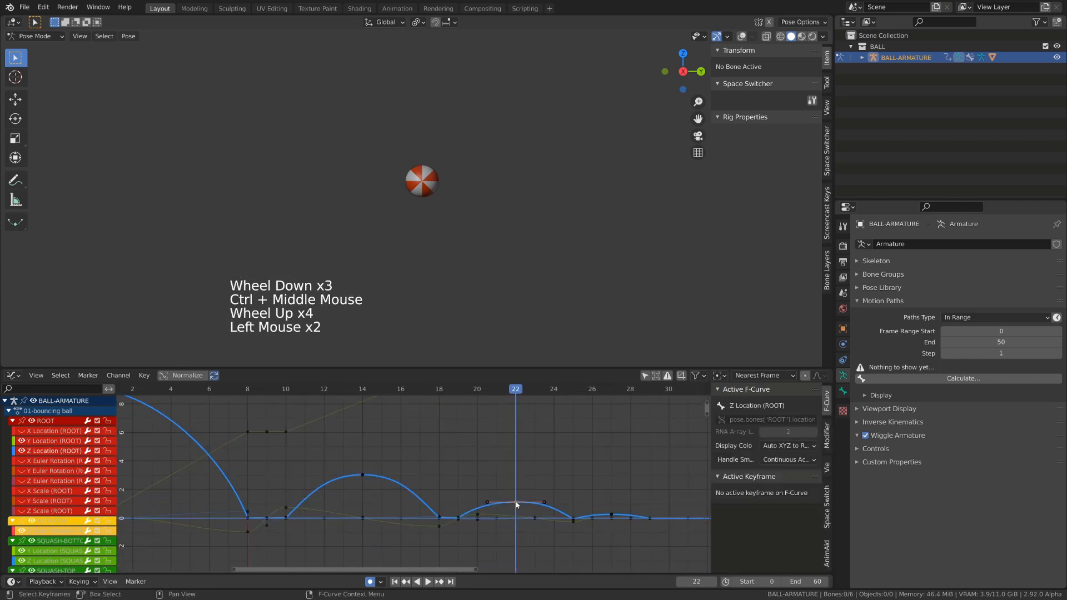
key(g)
click(588, 498)
key(s)
click(582, 487)
Step: Reveal all hidden F-curves in the graph and save the file
scroll(578, 491, down, 8)
ctrl+middle_drag(577, 493, 567, 517)
scroll(561, 514, down, 5)
key(alt+h)
scroll(473, 486, down, 4)
key(ctrl+s)
Step: Move all keyframes after frame 22 one frame later on every channel, and clear the selection
drag(391, 421, 592, 536)
key(g)
click(397, 524)
scroll(406, 500, up, 8)
key(a)
key(a)
key(a)
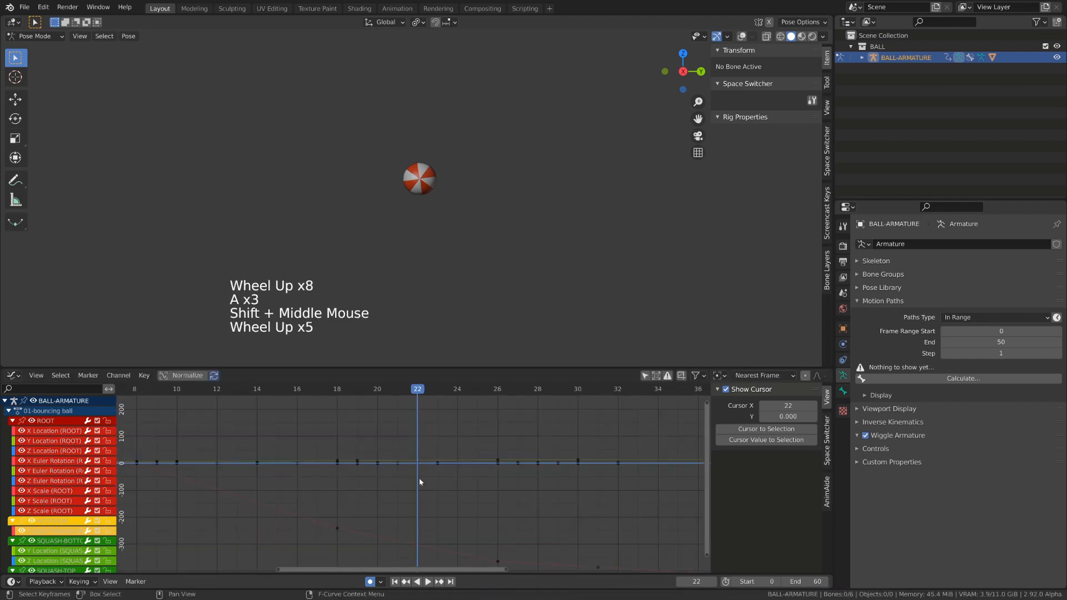
Step: Play the animation from several points to examine the timing of the lengthened bounce
scroll(424, 489, down, 17)
click(298, 388)
key(space)
key(space)
click(454, 398)
drag(368, 405, 442, 398)
key(space)
key(space)
click(398, 392)
key(space)
key(space)
Step: Move the ROOT Z Location peak keyframe from frame 22 to frame 23 at 1.27 m and shorten its right handle
scroll(465, 452, up, 12)
shift+middle_drag(465, 454, 430, 444)
click(407, 406)
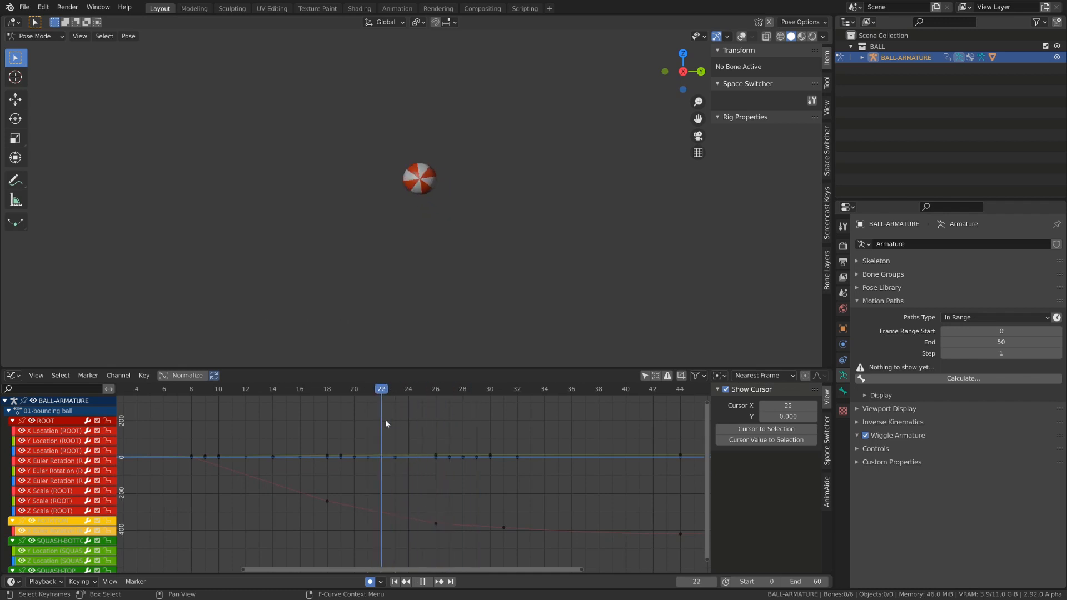
key(KP_Decimal)
key(a)
key(a)
key(a)
scroll(394, 456, down, 15)
click(393, 455)
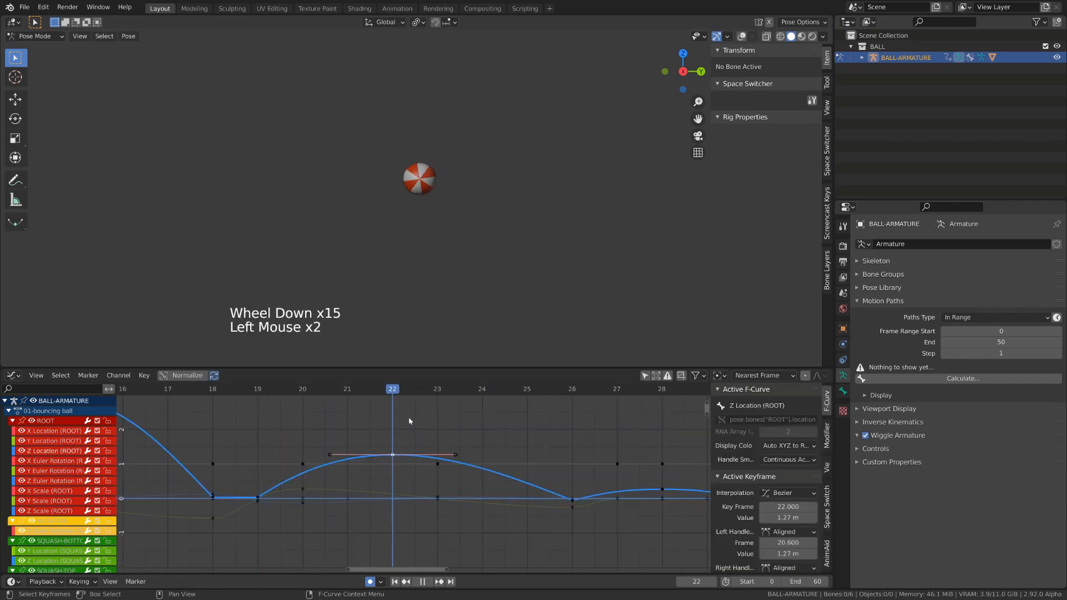
key(g)
click(444, 420)
key(s)
scroll(393, 422, down, 9)
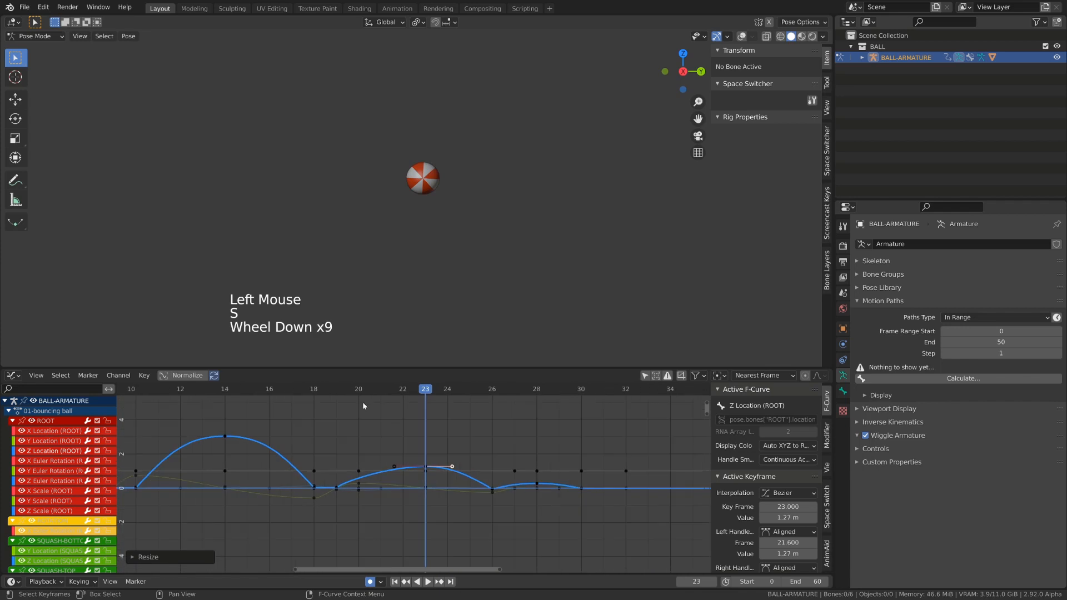
Step: Play the animation and raise the ROOT Z Location peak keyframe at frame 28 to 0.346 m
click(359, 290)
scroll(359, 290, down, 6)
key(space)
key(space)
drag(426, 390, 538, 391)
scroll(538, 479, up, 8)
shift+middle_drag(538, 479, 474, 472)
click(472, 475)
key(g)
click(473, 468)
Step: Add a ROOT Z Location keyframe at frame 31 and raise it about 0.05 m to create a small extra bounce
scroll(458, 225, up, 1)
key(space)
key(space)
drag(493, 394, 598, 396)
shift+middle_drag(617, 492, 482, 509)
scroll(481, 507, up, 1)
mouse_move(472, 392)
mouse_down()
mouse_move(605, 406)
mouse_move(464, 406)
mouse_up()
scroll(430, 500, up, 4)
double_click(424, 514)
shift+middle_drag(424, 517, 391, 484)
scroll(391, 483, up, 3)
key(shift+d)
key(v)
double_click(384, 480)
key(shift+d)
key(v)
key(g)
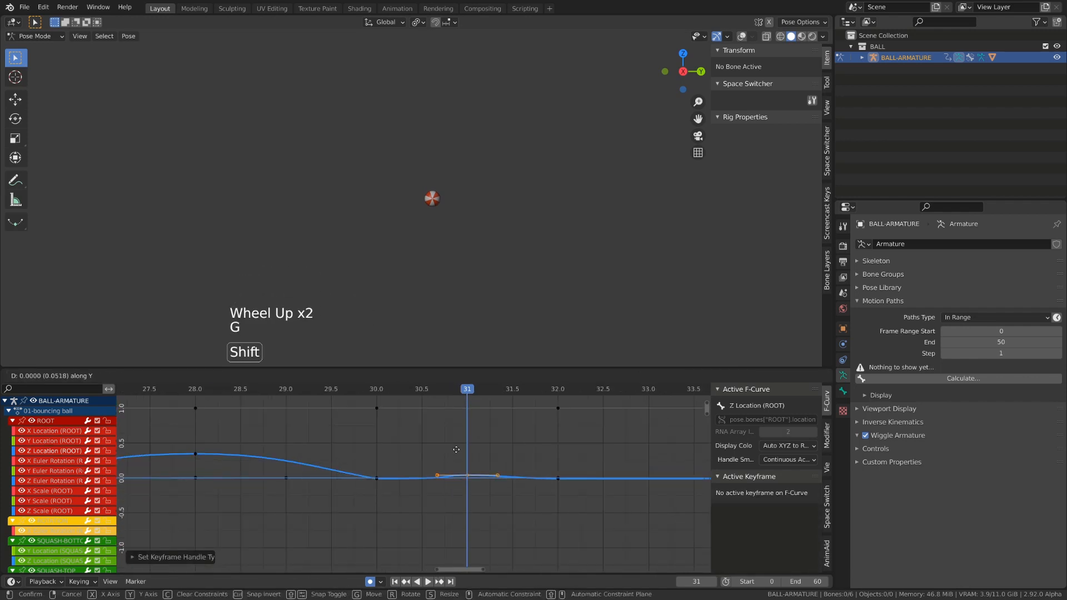
click(457, 450)
Step: Set the handle type of the ground-contact keyframe at frame 30 to Free
drag(364, 463, 398, 494)
key(v)
click(403, 467)
click(381, 481)
Step: Isolate the ROOT Z Location curve and frame its keyframes around the small bounce between frames 30 and 32
click(52, 451)
click(201, 456)
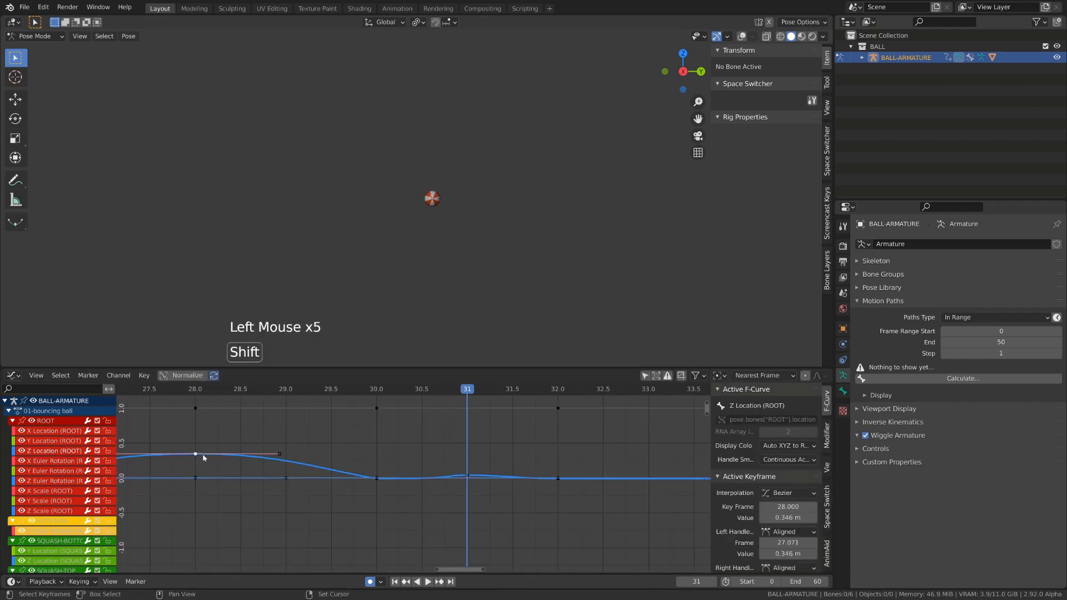
key(shift+h)
scroll(311, 459, up, 3)
click(360, 459)
drag(360, 459, 614, 498)
key(KP_Decimal)
shift+middle_drag(388, 536, 464, 480)
click(271, 510)
click(271, 504)
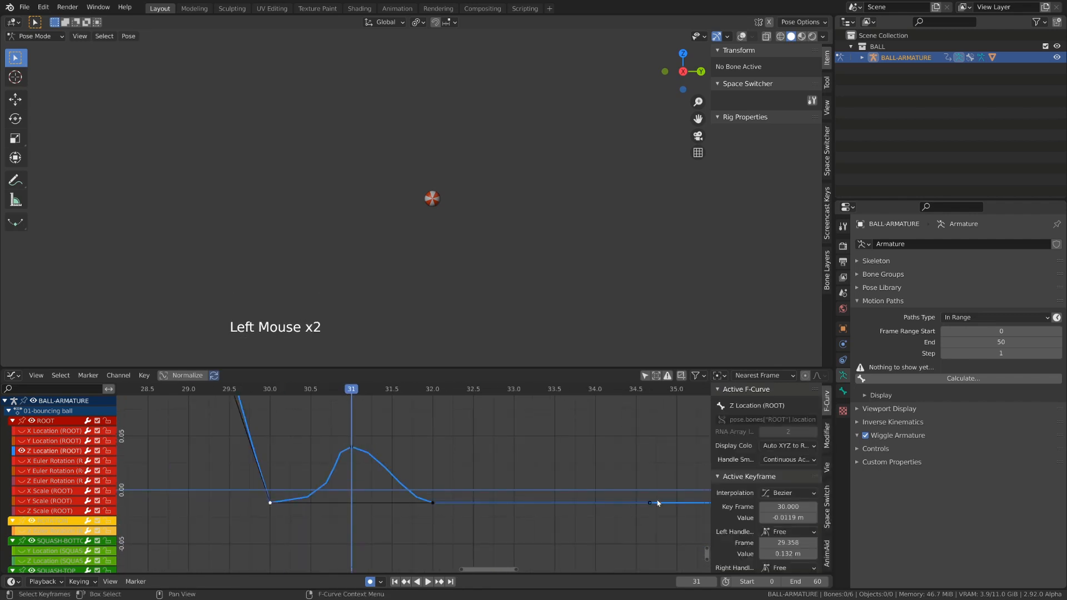
Step: Shorten the right handle of the frame 30 Z Location keyframe and rotate it upward for a sharp takeoff
click(653, 503)
key(s)
click(322, 507)
key(r)
click(301, 474)
Step: Set the left handle of the frame 32 Z Location keyframe to Free, rotate it upward, and play the bounce
click(433, 504)
click(406, 504)
key(v)
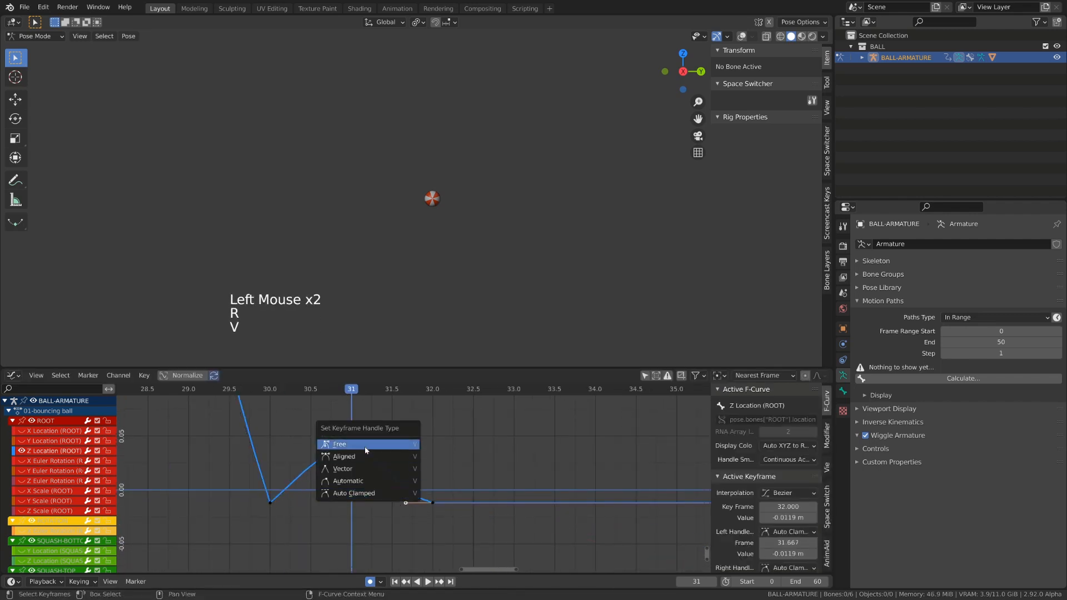
click(365, 449)
key(r)
click(406, 482)
ctrl+middle_drag(406, 483, 407, 512)
scroll(407, 512, down, 20)
scroll(433, 304, up, 5)
key(space)
scroll(433, 304, down, 5)
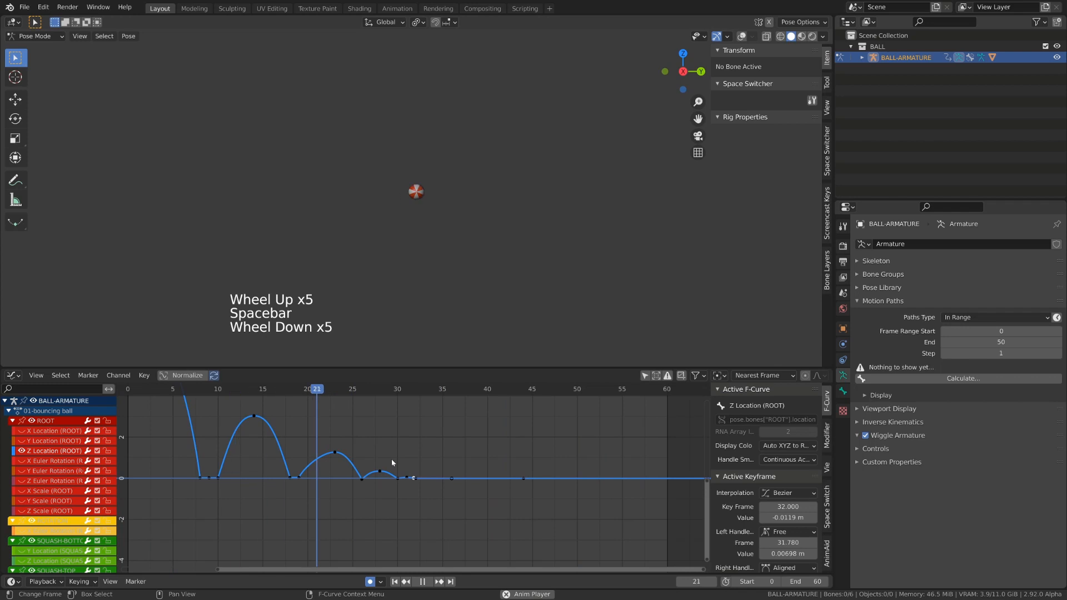
key(space)
Step: Reveal all F-curves, collapse the ROOT group, mute the ball's rotation channel, and play the animation without spin
key(alt+h)
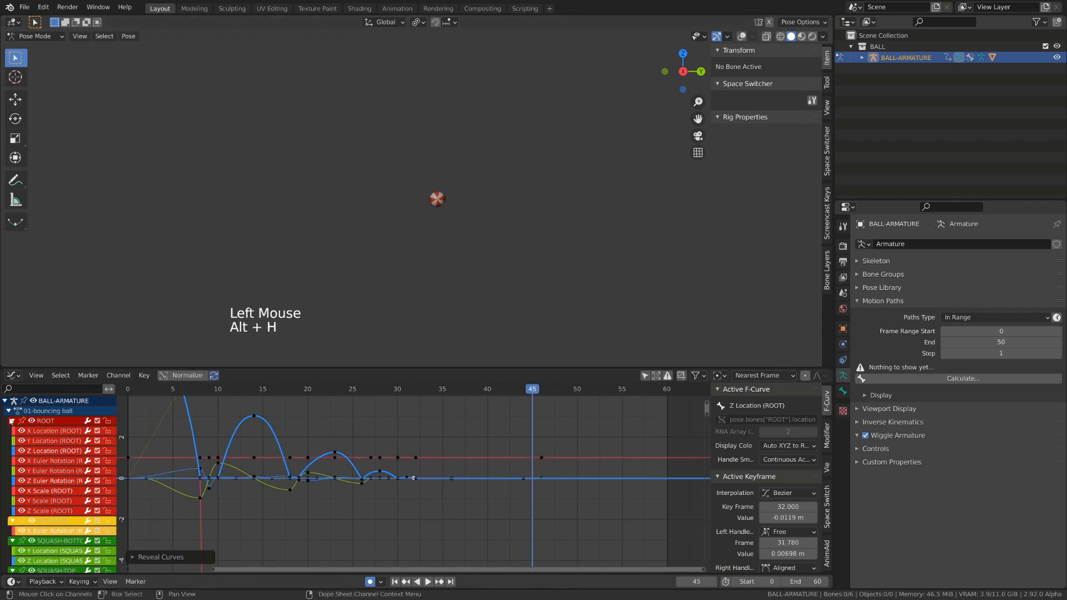
click(12, 421)
click(97, 430)
scroll(290, 416, down, 6)
shift+middle_drag(291, 415, 399, 435)
click(399, 435)
click(296, 389)
key(space)
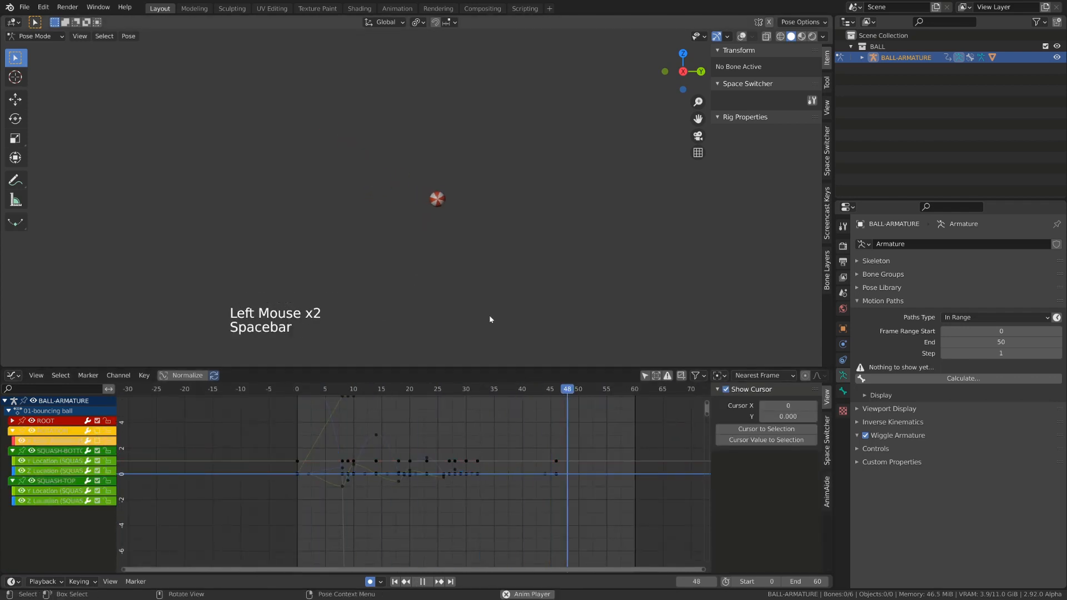
key(space)
Step: Scrub the timeline with only the ball's rotation channel enabled to examine its spin against the motion path
click(98, 432)
scroll(333, 489, down, 3)
ctrl+middle_drag(333, 467, 378, 511)
scroll(422, 472, up, 5)
ctrl+middle_drag(423, 473, 345, 439)
scroll(400, 462, up, 5)
shift+middle_drag(344, 440, 316, 386)
drag(317, 388, 418, 437)
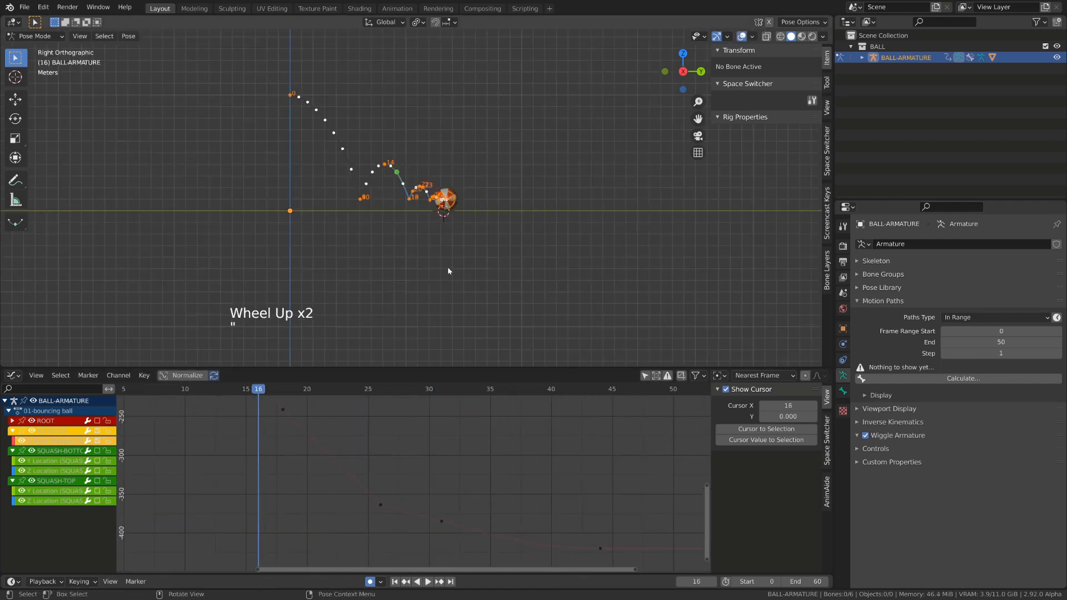
scroll(448, 266, up, 3)
Step: Re-enable the ROOT, SQUASH-BOTTOM and SQUASH-TOP channels and scrub through the final roll
click(98, 421)
click(97, 481)
scroll(267, 472, down, 3)
ctrl+middle_drag(278, 466, 300, 511)
drag(312, 390, 401, 438)
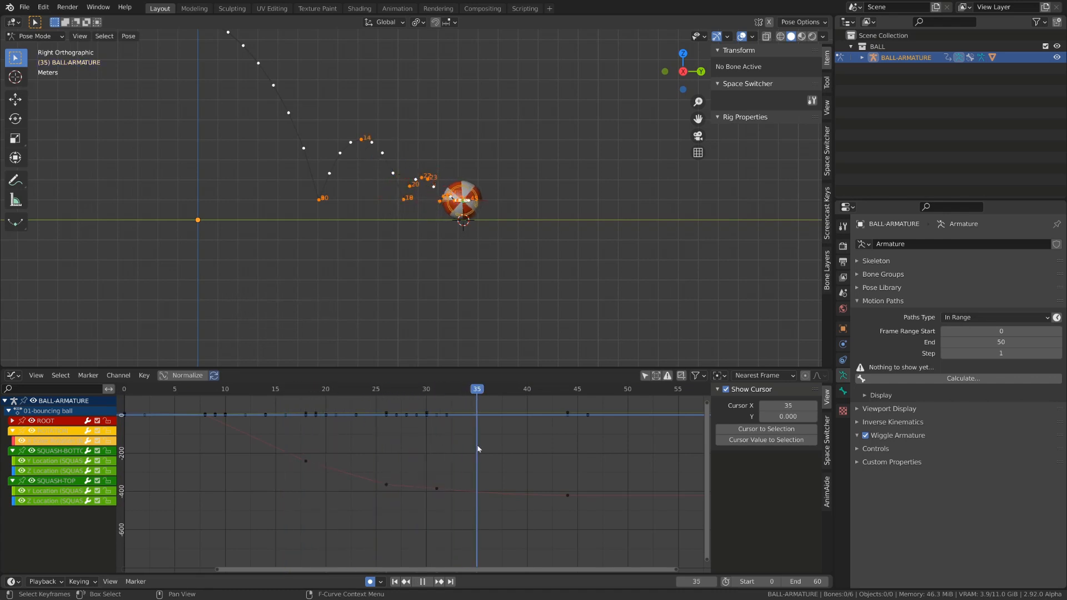
Step: Lower the ball's X Euler Rotation keyframes at frames 31 and 44 slightly, keeping their timing
ctrl+middle_drag(451, 482, 458, 517)
drag(418, 492, 577, 532)
shift+middle_drag(556, 492, 548, 449)
key(g)
key(y)
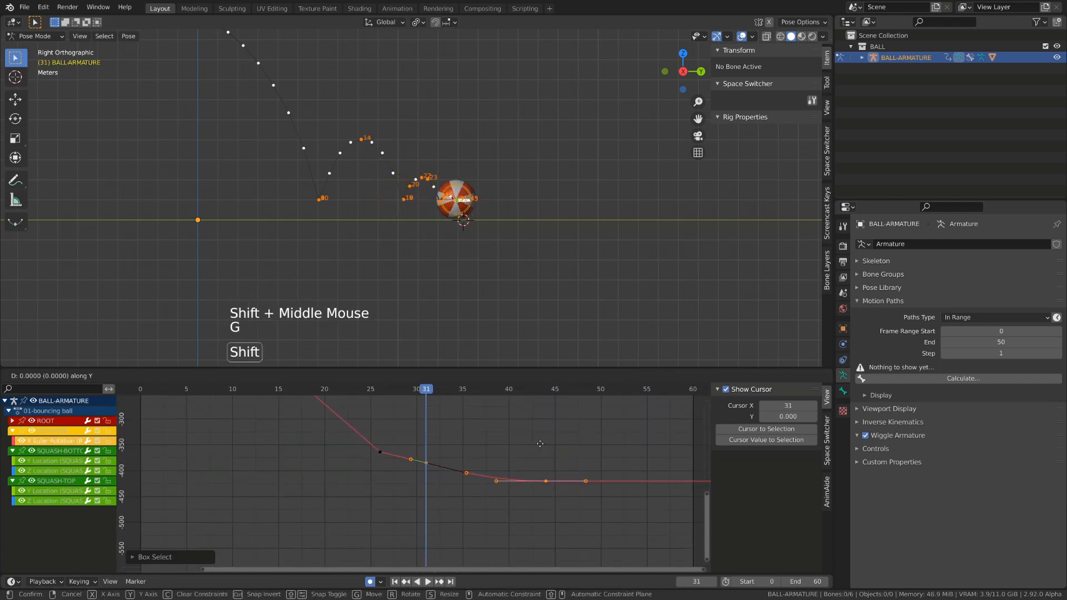
click(522, 486)
Step: Scrub and play the adjusted spin, and save the file
scroll(518, 488, down, 4)
ctrl+middle_drag(514, 485, 501, 500)
drag(386, 390, 416, 433)
scroll(395, 248, down, 3)
key(space)
key(ctrl+s)
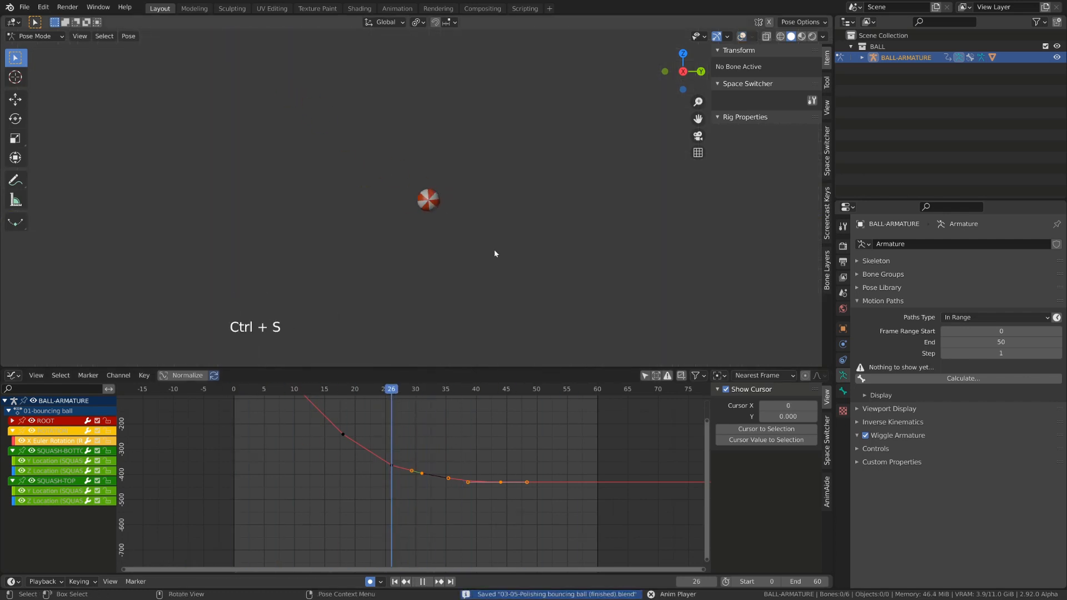
Step: Watch the playback up close in a maximized 3D view, and restore the normal layout
key(ctrl+space)
scroll(851, 434, up, 5)
scroll(850, 433, up, 3)
shift+middle_drag(851, 434, 908, 489)
scroll(909, 490, up, 1)
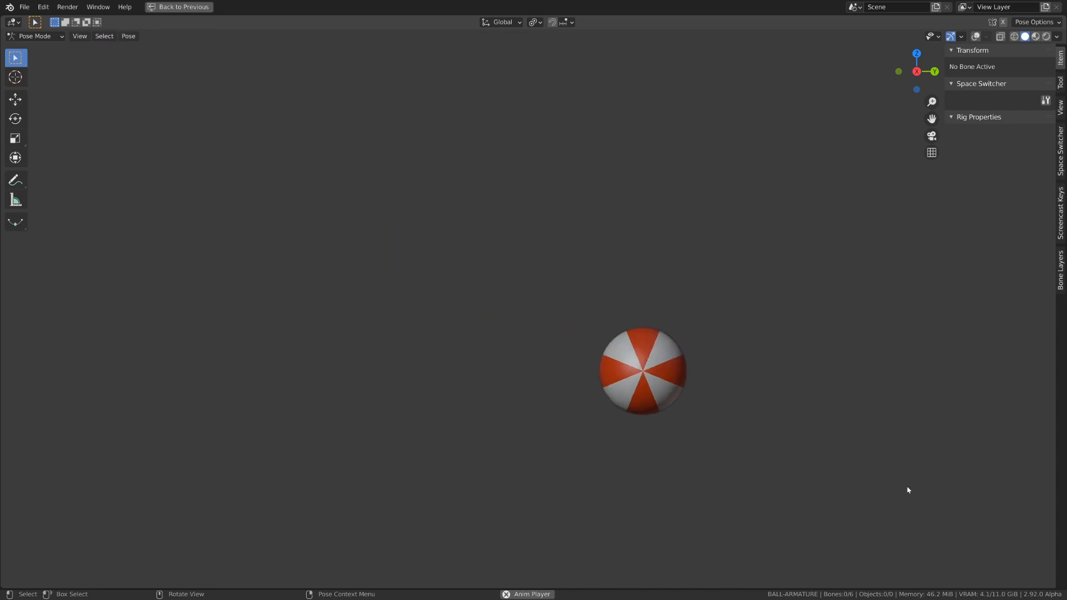
key(space)
key(ctrl+space)
Step: Play and scrub the animation from several frames to examine the final bounces and roll
drag(473, 409, 372, 405)
key(space)
key(space)
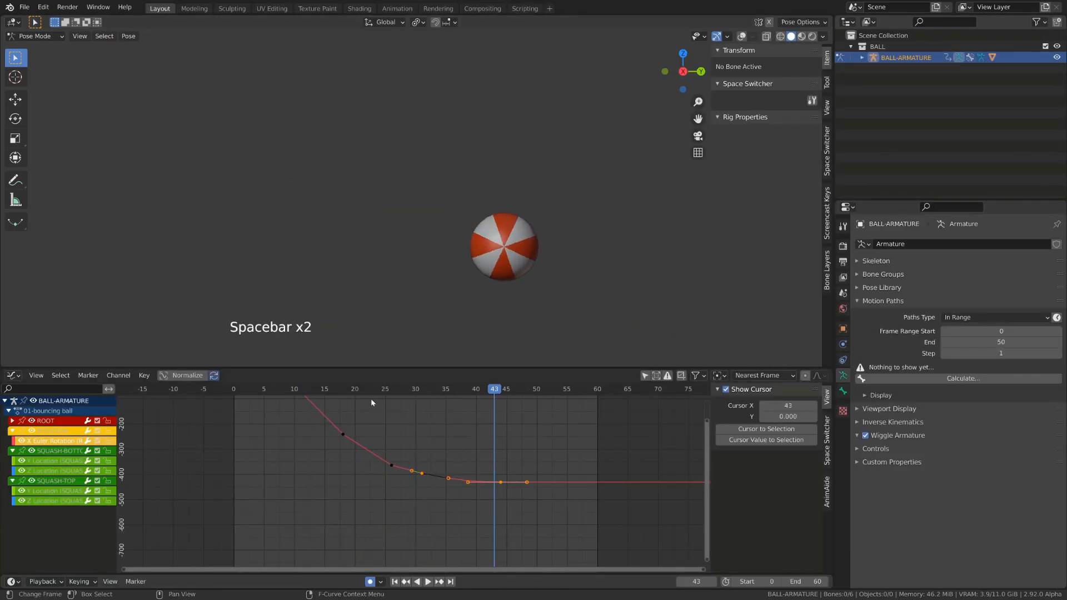
click(390, 397)
key(space)
key(space)
click(336, 396)
key(space)
key(space)
click(408, 406)
drag(406, 418, 424, 431)
Step: Examine the animation curves and keyframes around frames 30 and 31 in the Graph Editor
ctrl+middle_drag(425, 473, 438, 460)
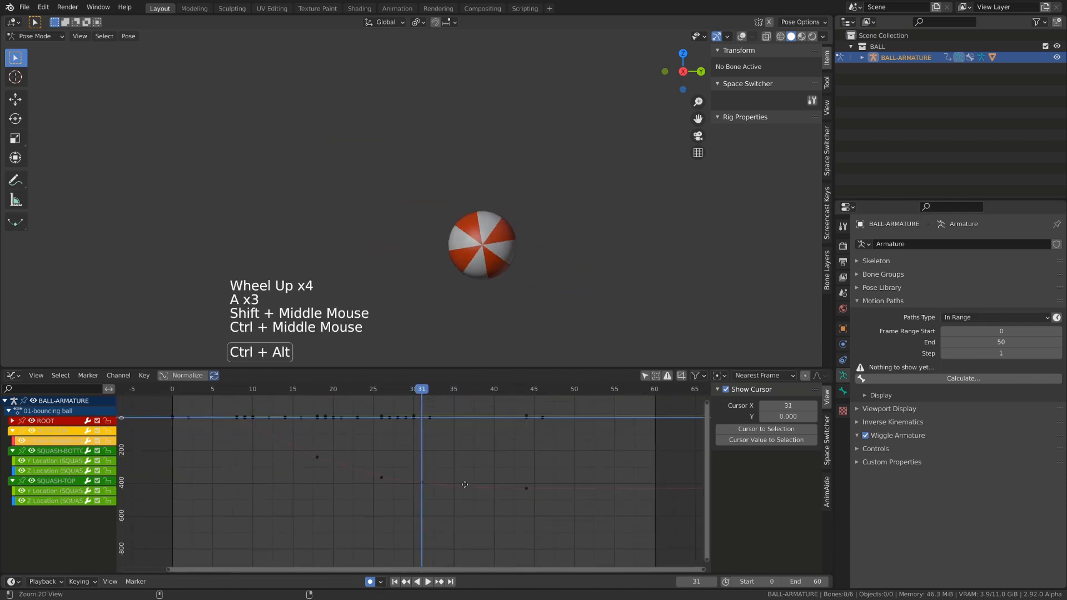
scroll(438, 459, up, 5)
click(32, 431)
shift+middle_drag(264, 397, 289, 431)
drag(289, 421, 447, 448)
key(KP_Decimal)
key(a)
key(a)
key(a)
ctrl+middle_drag(421, 470, 422, 455)
scroll(423, 455, up, 4)
drag(489, 390, 477, 442)
ctrl+middle_drag(587, 526, 632, 523)
drag(629, 521, 435, 408)
scroll(458, 433, up, 4)
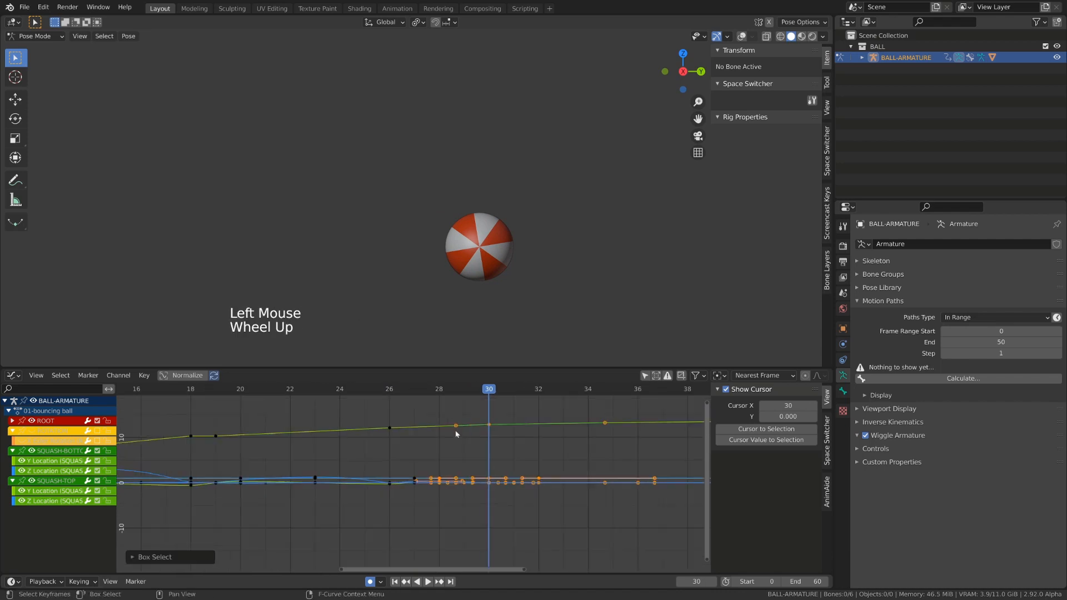
scroll(455, 438, down, 3)
key(g)
right_click(454, 443)
scroll(500, 453, down, 5)
shift+middle_drag(575, 469, 502, 466)
Step: Switch to the Action Editor and move all keyframes from frame 30 onward one frame later
key(ctrl+Tab)
scroll(645, 459, up, 11)
drag(724, 566, 397, 388)
scroll(396, 388, up, 1)
key(g)
click(267, 387)
Step: Play the animation from several frames to examine the timing of the last two bounces
click(262, 387)
key(space)
scroll(284, 401, down, 4)
key(space)
click(344, 391)
key(space)
key(space)
drag(352, 391, 281, 425)
scroll(613, 307, down, 6)
key(space)
key(space)
click(316, 390)
key(space)
key(space)
Step: Replay the whole animation and watch it in a maximized 3D view
click(139, 391)
key(space)
key(space)
click(264, 392)
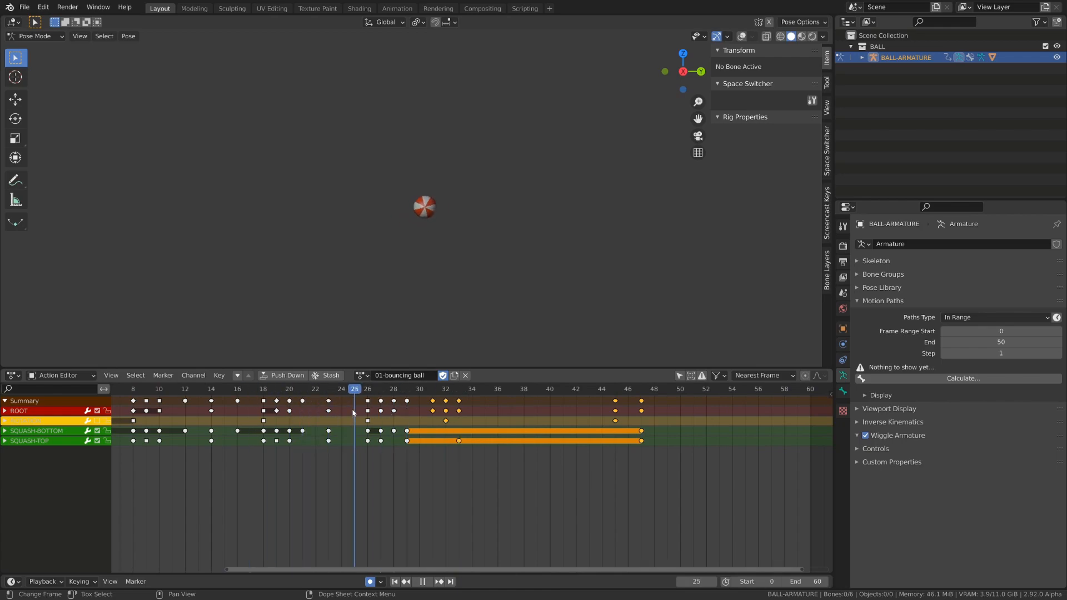
key(ctrl+space)
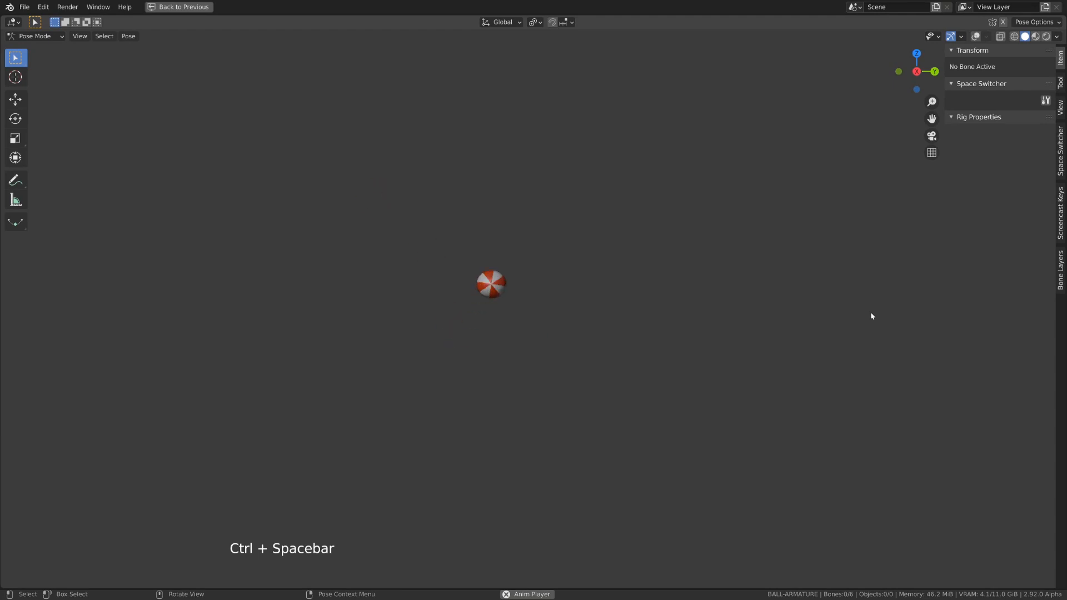
scroll(873, 320, up, 1)
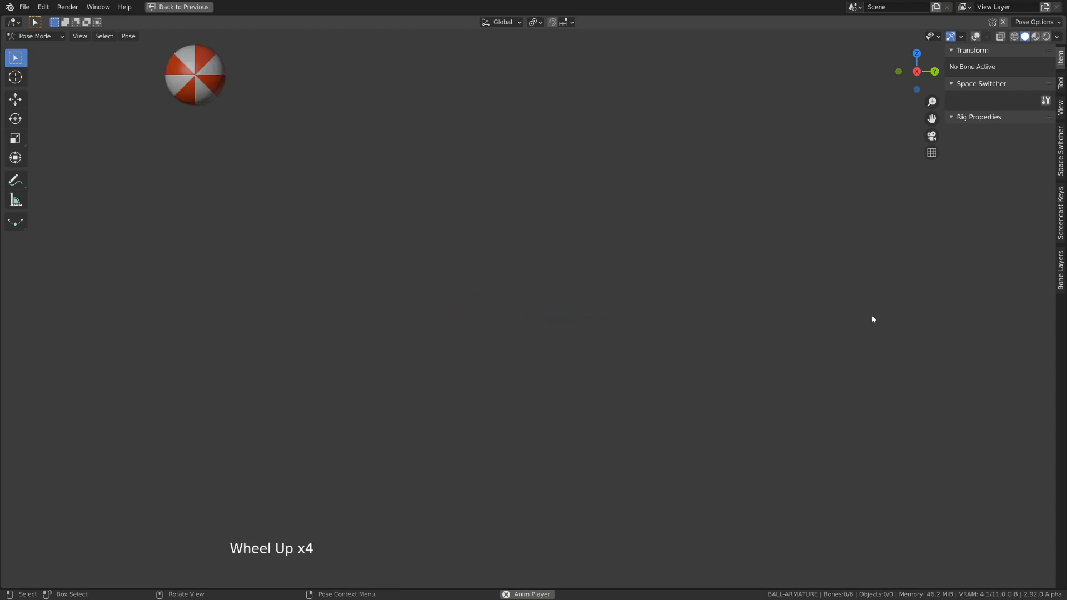